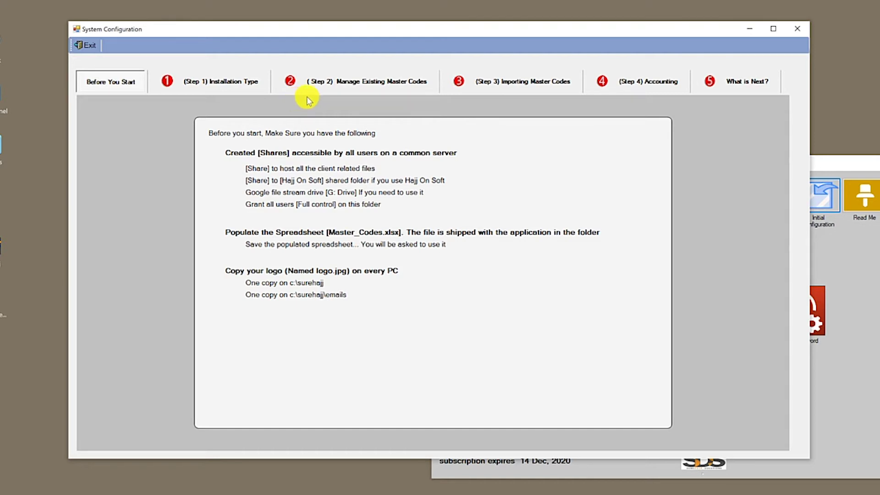
- Set the installation type to On Multi Branches and turn on You Are Using HajOnSoft
left_click(198, 80)
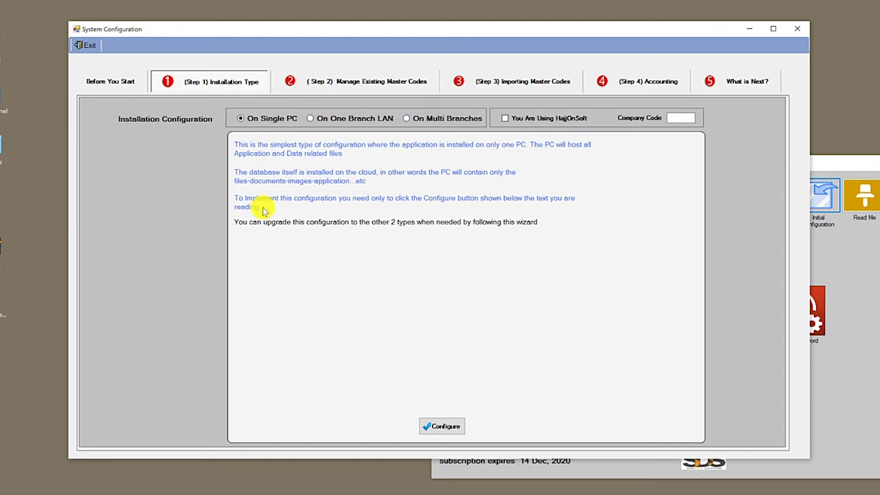
left_click(366, 118)
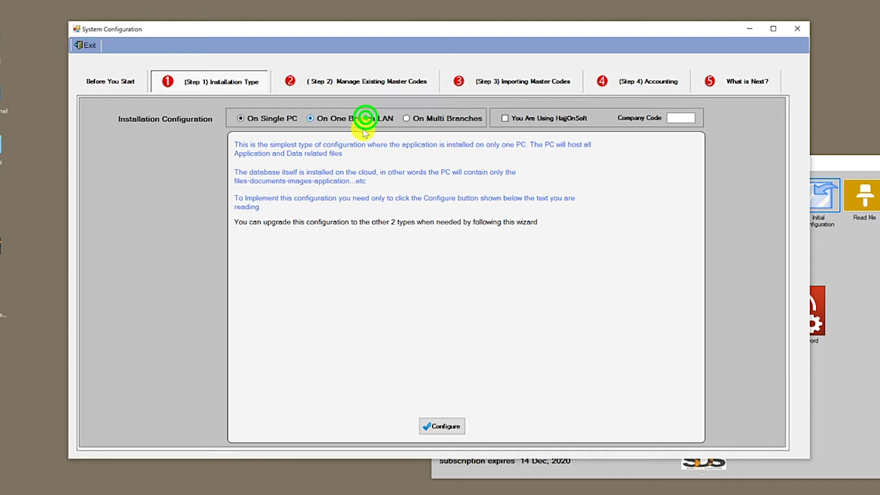
left_click(445, 116)
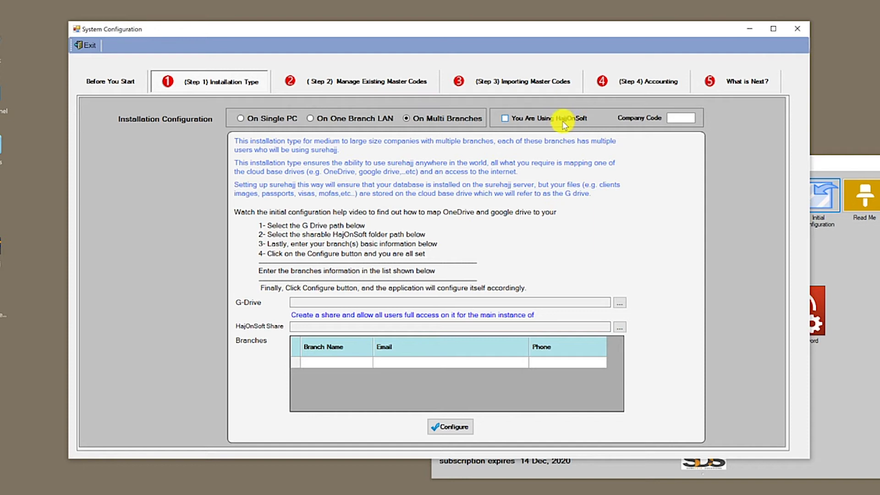
left_click(507, 119)
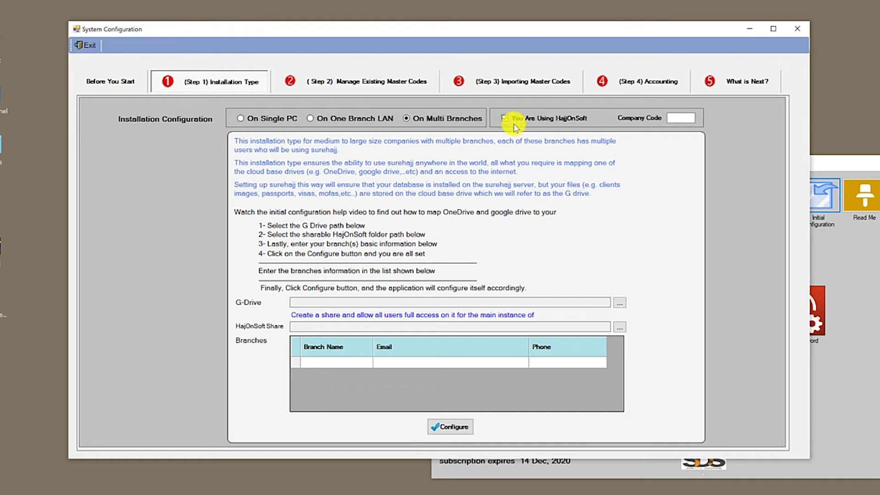
- Enter 1224 as the company code
left_click(681, 119)
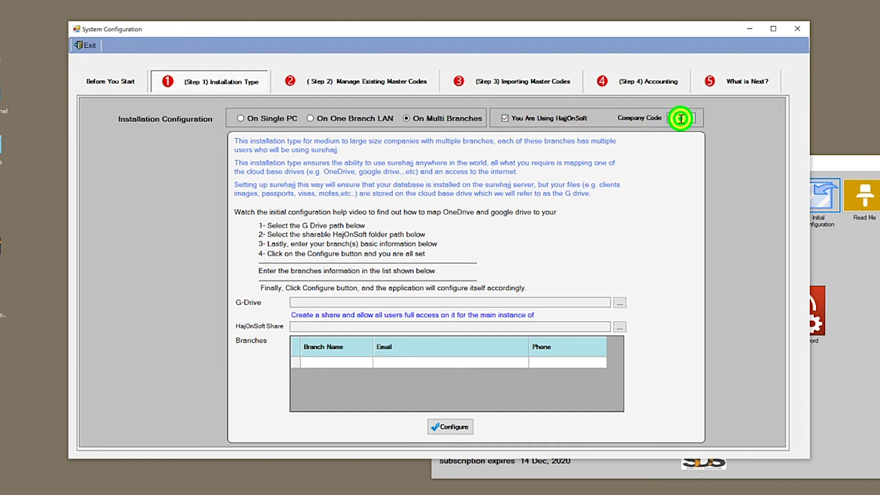
type("122")
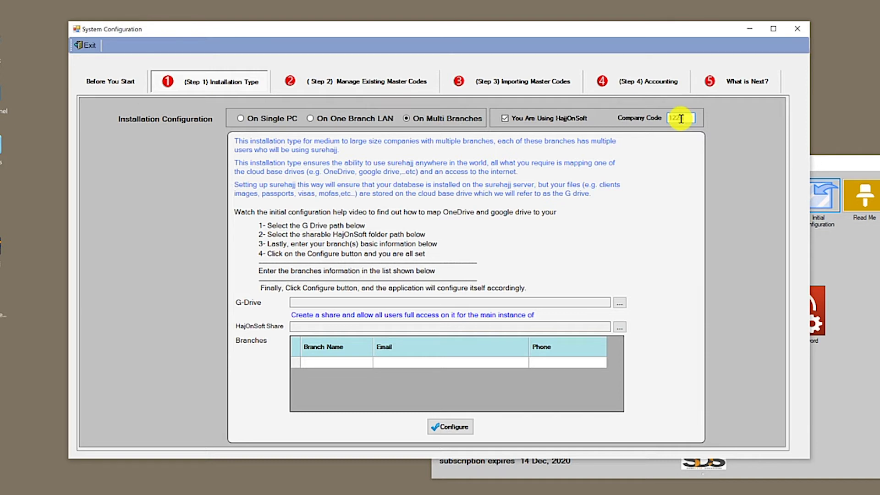
type("4")
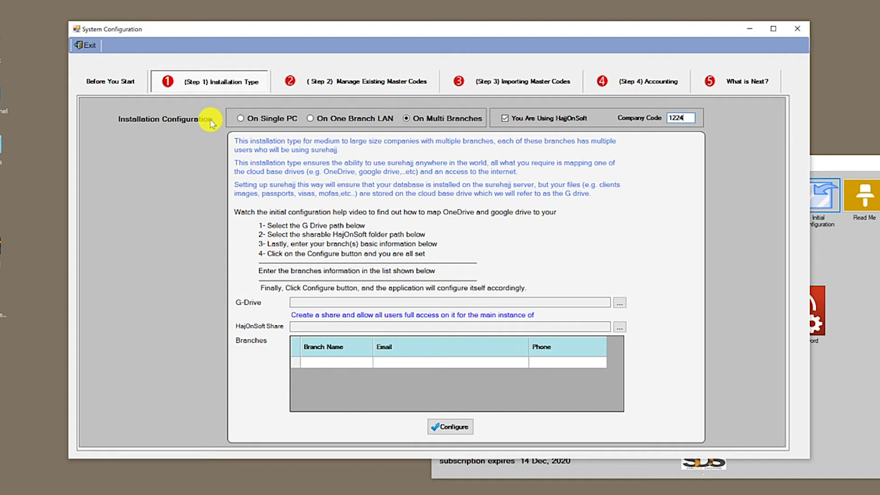
- Switch the installation type to On One Branch LAN and open the desktop Network location
left_click(270, 121)
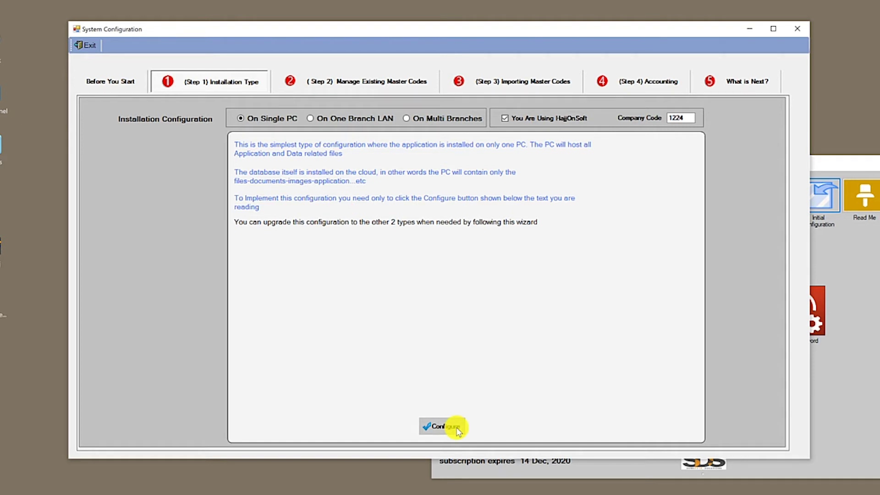
left_click(368, 119)
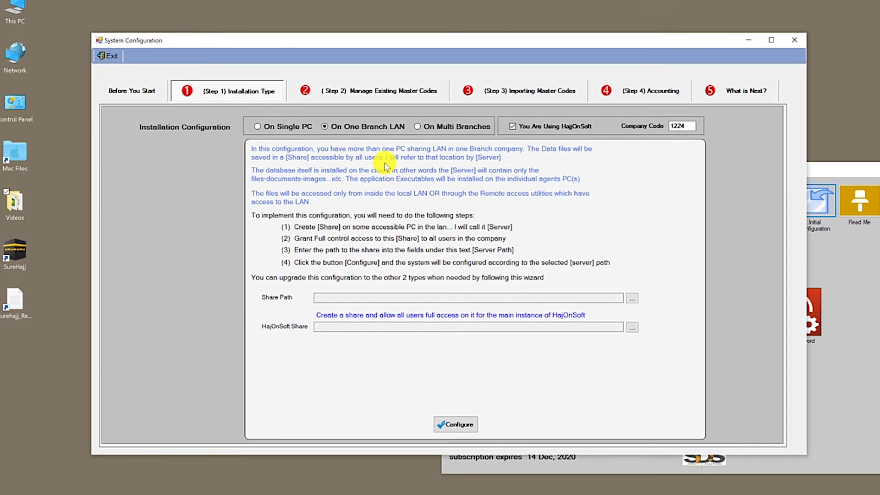
left_click(18, 59)
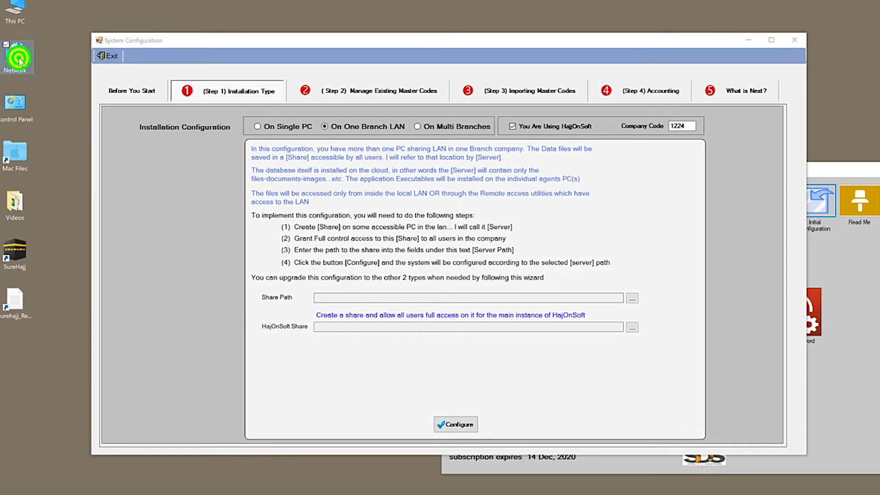
double_click(20, 60)
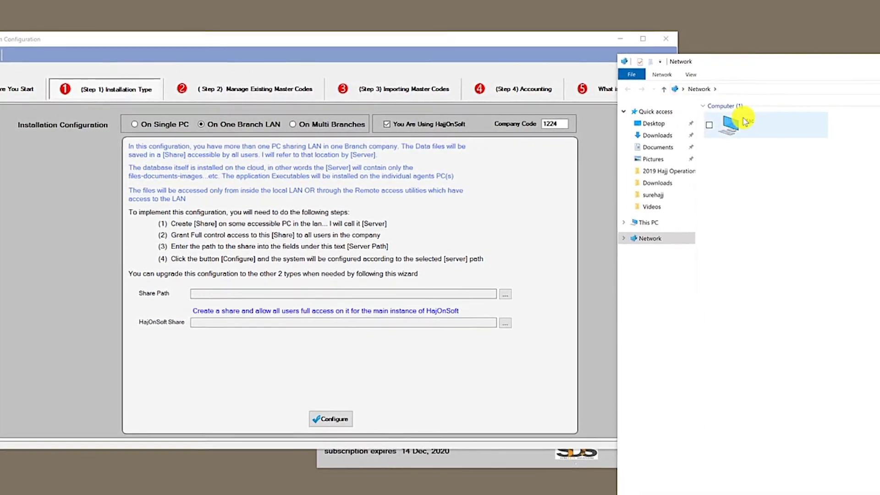
- In the Network window, check the Mac and DESKTOP-VG7UI2O computers, then go to This PC
left_click_drag(763, 63, 879, 33)
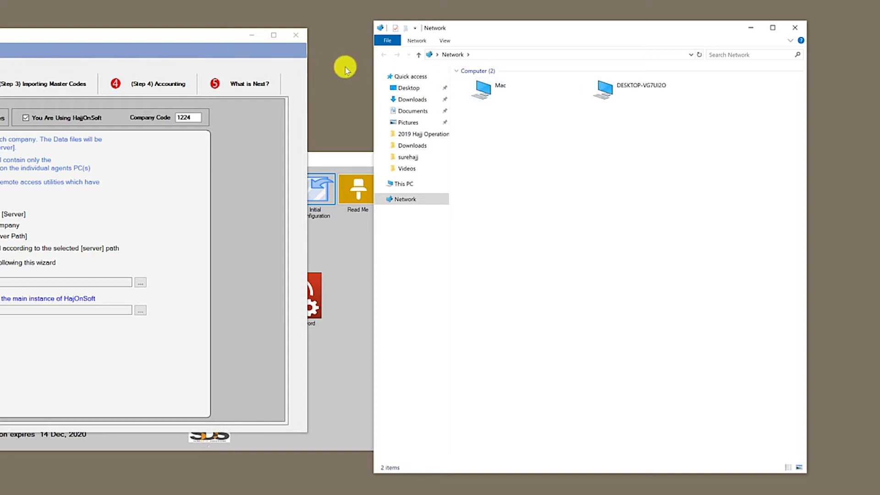
left_click(491, 87)
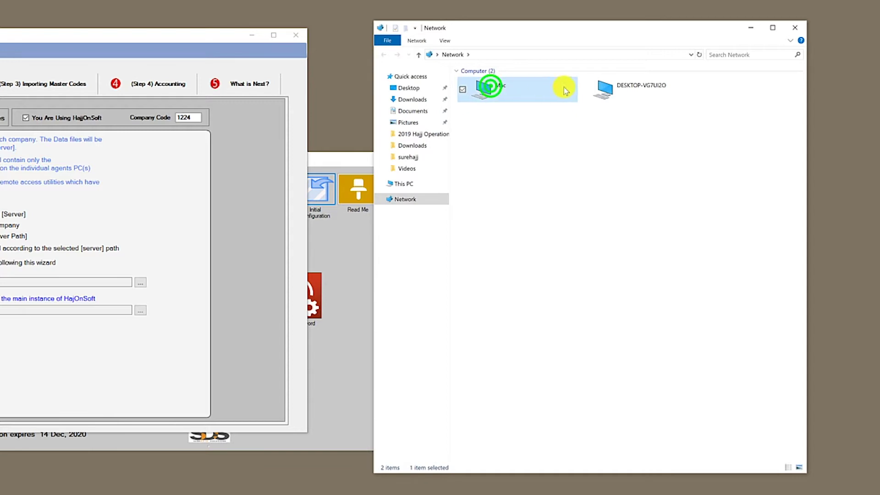
left_click(592, 88)
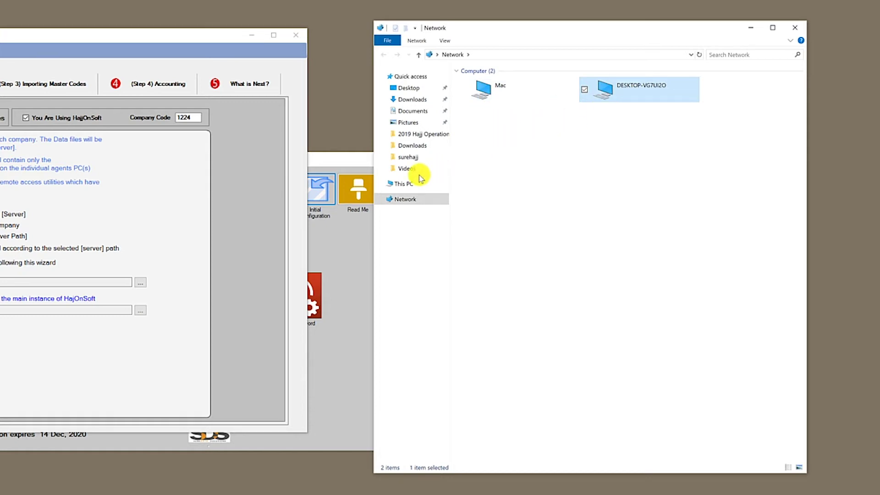
left_click(407, 184)
- Create a new folder named 'SureHajj Data' on Local Disk (C:)
double_click(510, 206)
right_click(504, 210)
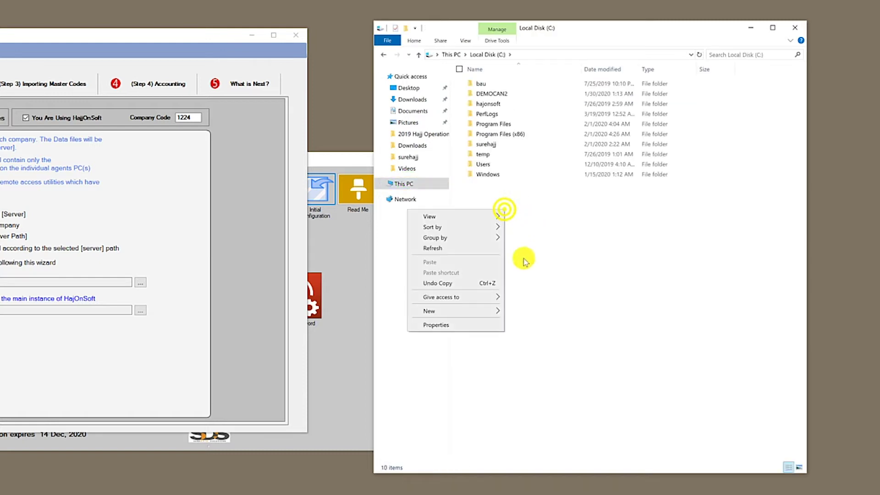
left_click(513, 311)
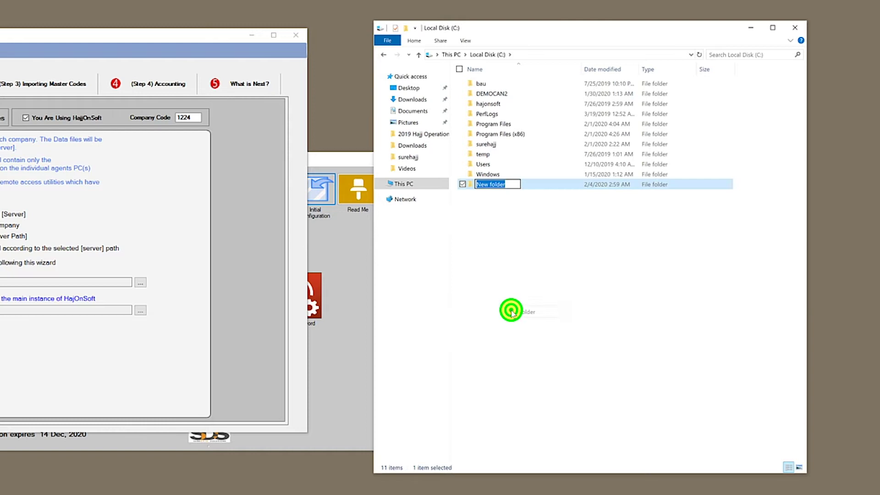
type("Sure")
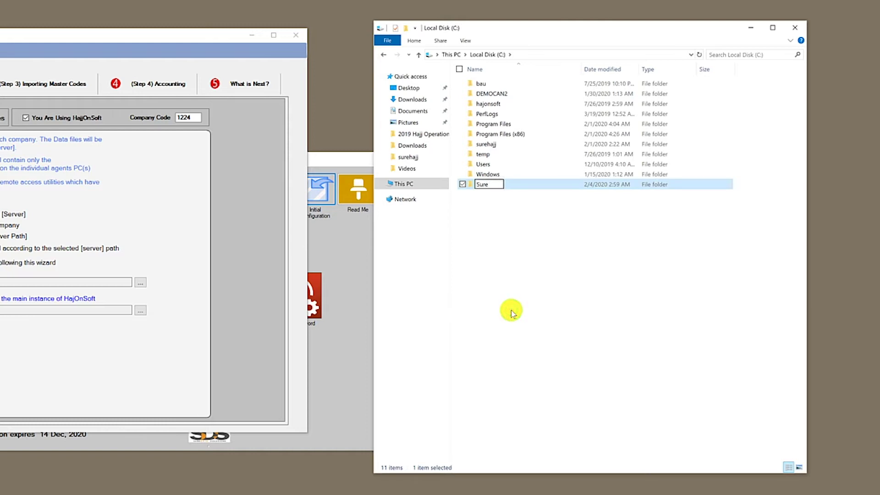
type("Hajj Data")
key("Return")
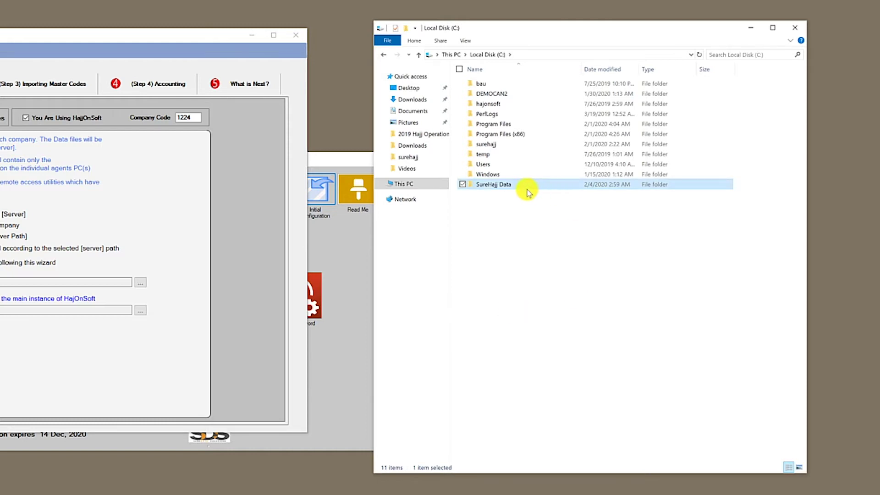
- Share the SureHajj Data folder with Everyone at Read/Write permission
left_click(509, 186)
right_click(510, 185)
left_click(457, 463)
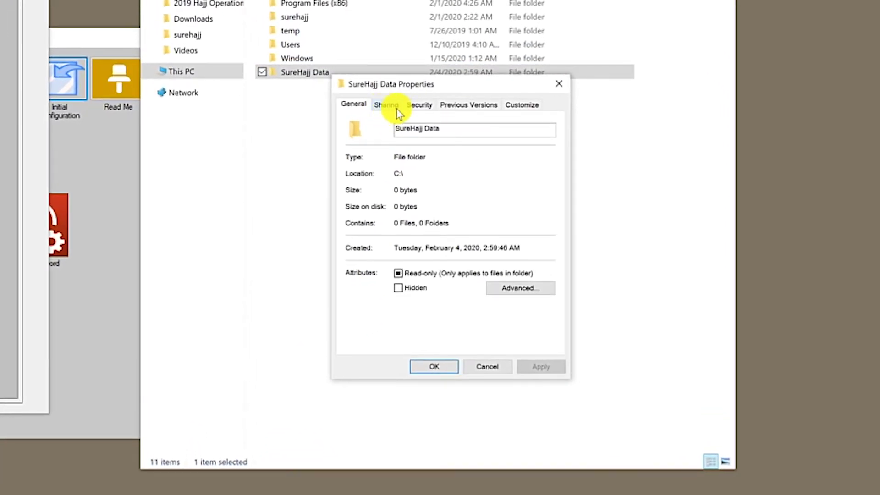
left_click(385, 112)
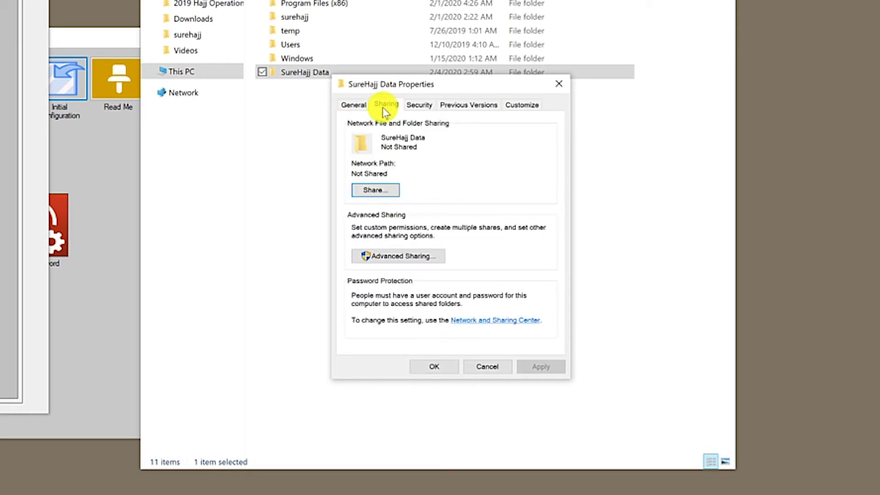
left_click(383, 197)
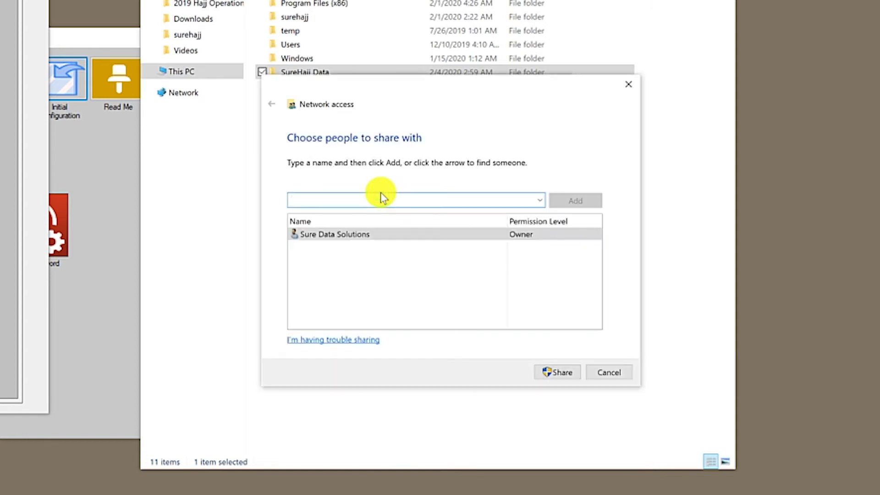
left_click(539, 200)
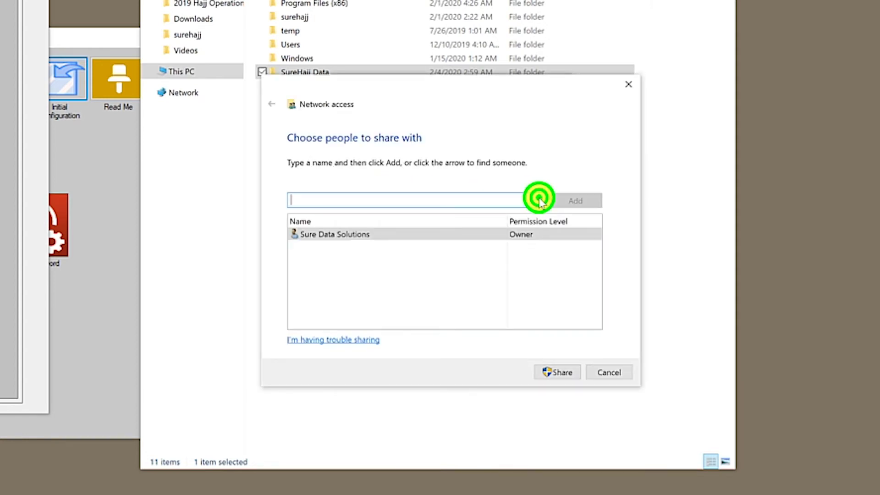
left_click(353, 246)
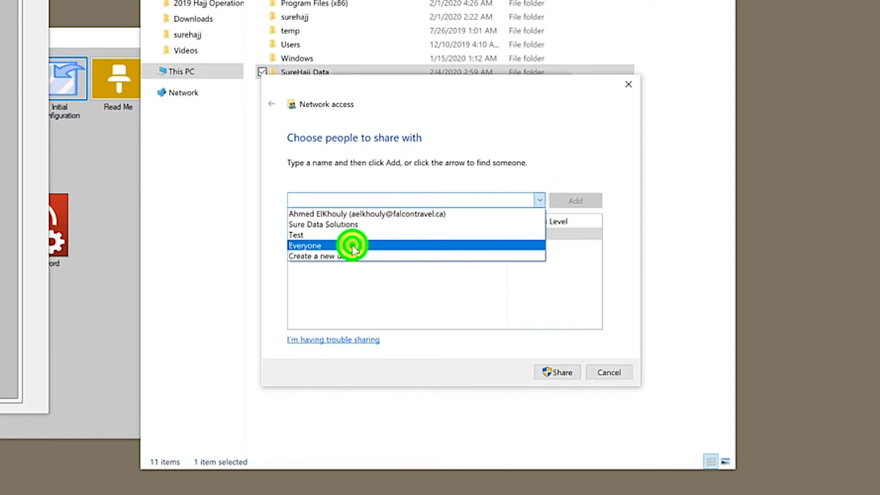
left_click(590, 200)
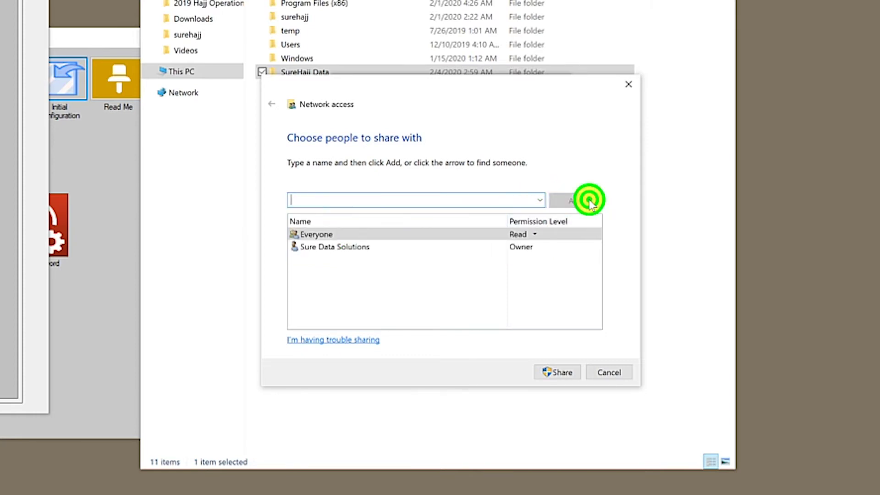
left_click(536, 234)
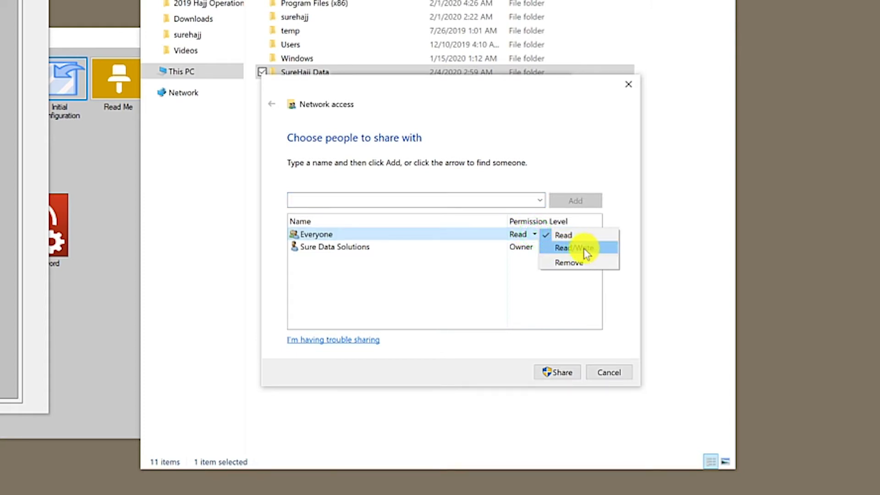
left_click(591, 250)
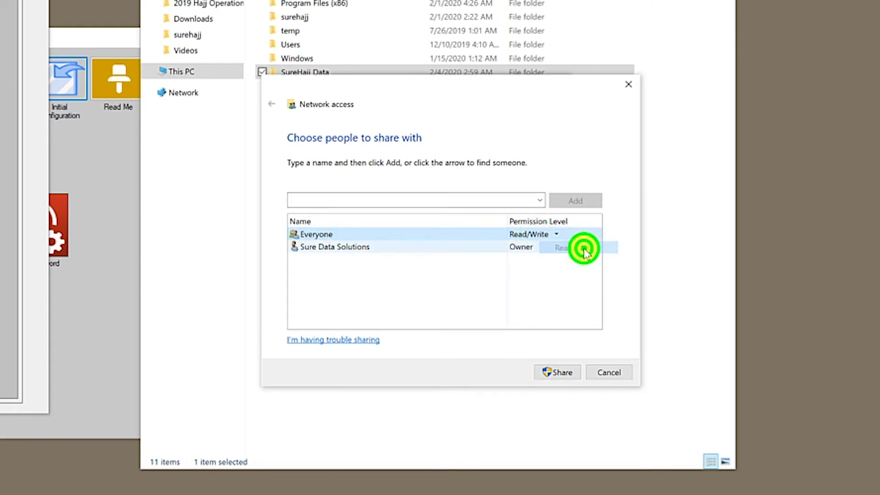
left_click(560, 372)
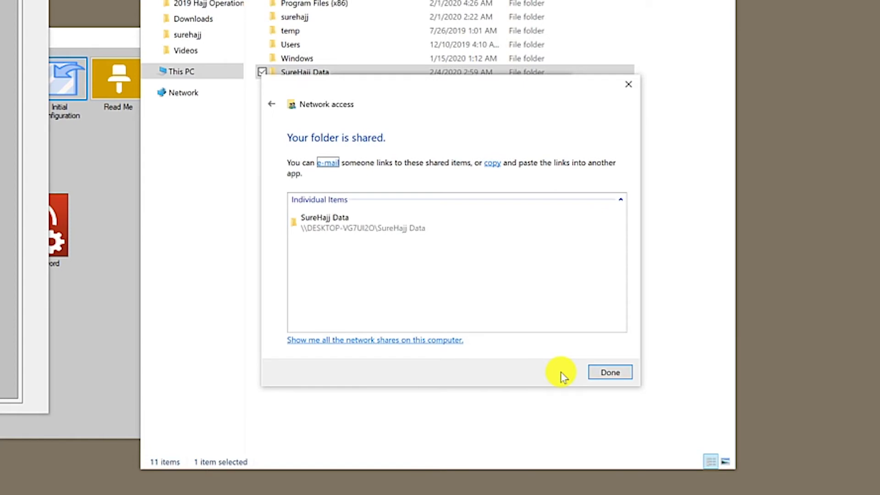
left_click(596, 371)
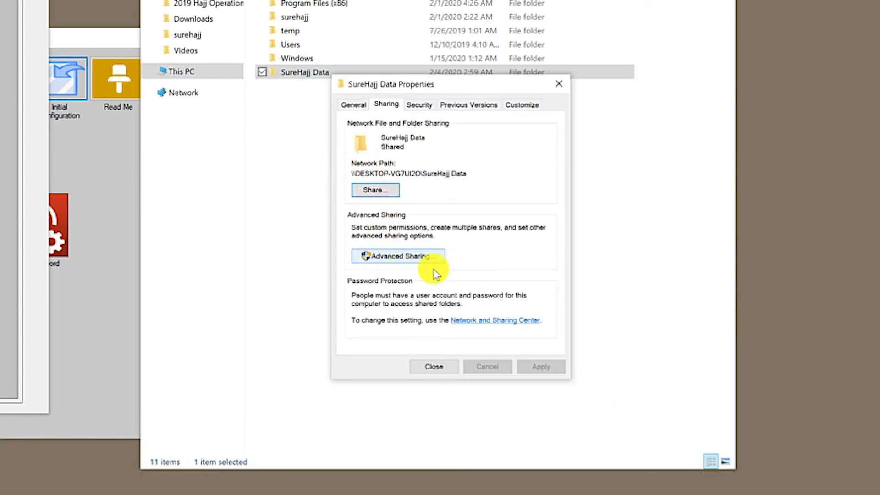
- Review SureHajj Data's Advanced Sharing permissions, then close all its sharing dialogs
left_click(407, 260)
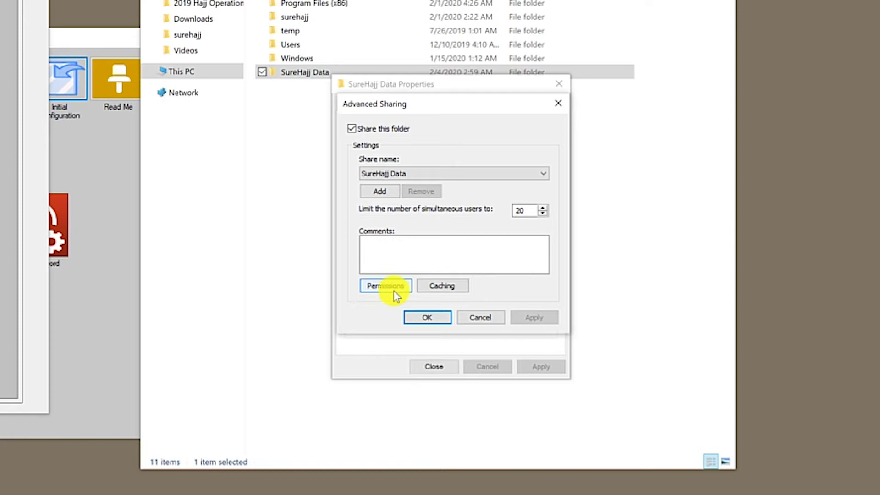
left_click(382, 287)
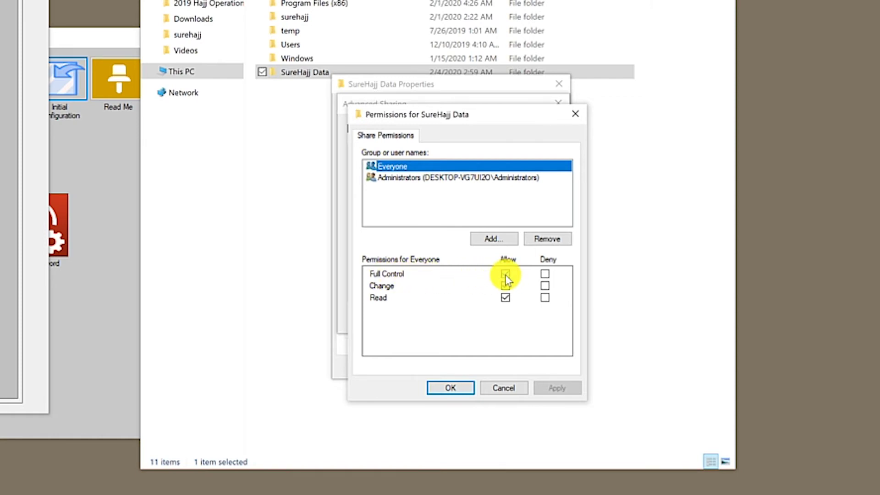
left_click(450, 388)
left_click(435, 316)
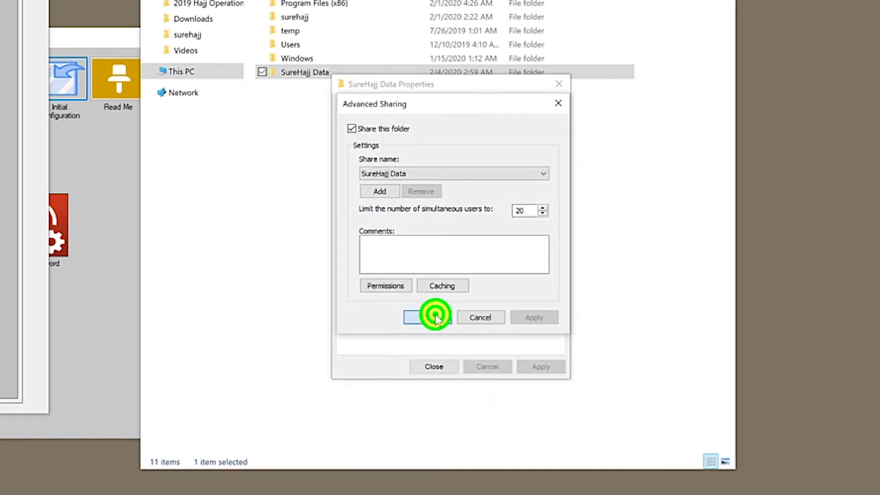
left_click(434, 366)
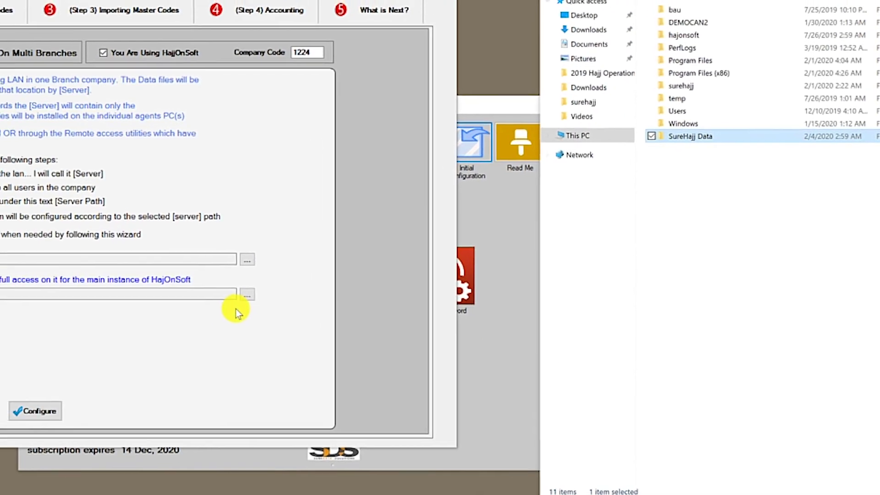
- Set the Share Path to \\DESKTOP-VG7UI2O\SureHajj Data and recheck it in the folder chooser
left_click(235, 309)
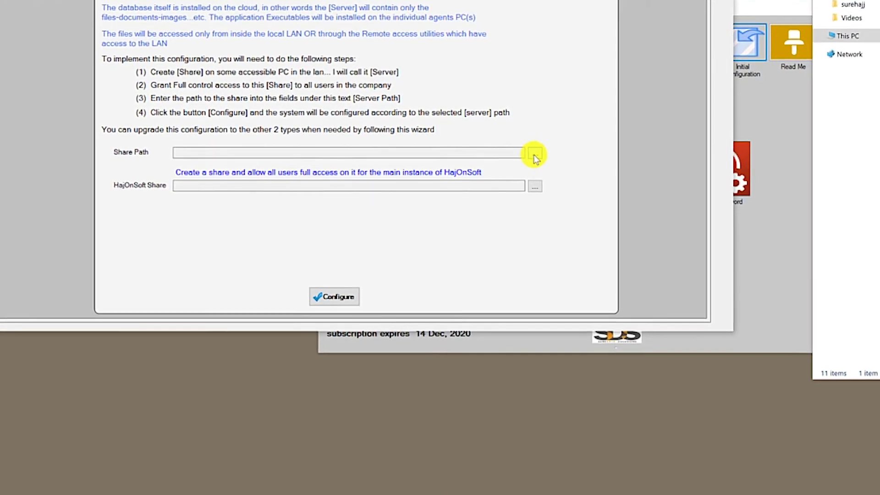
left_click(601, 257)
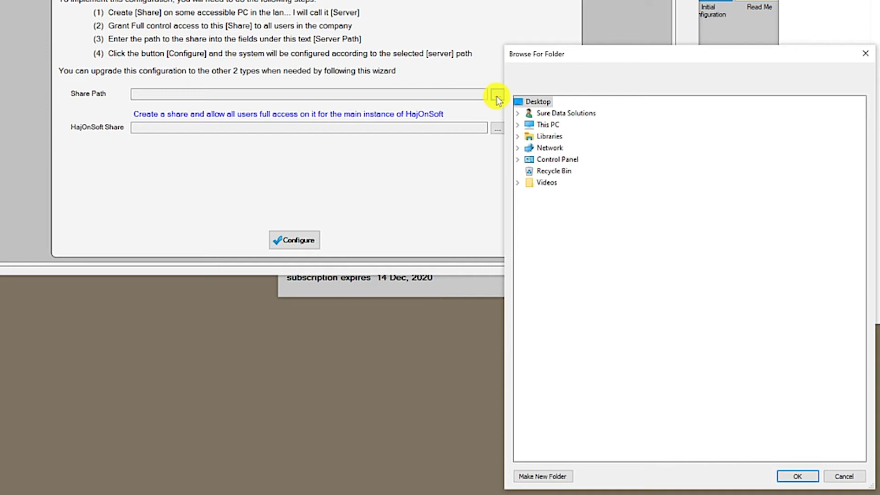
left_click(519, 148)
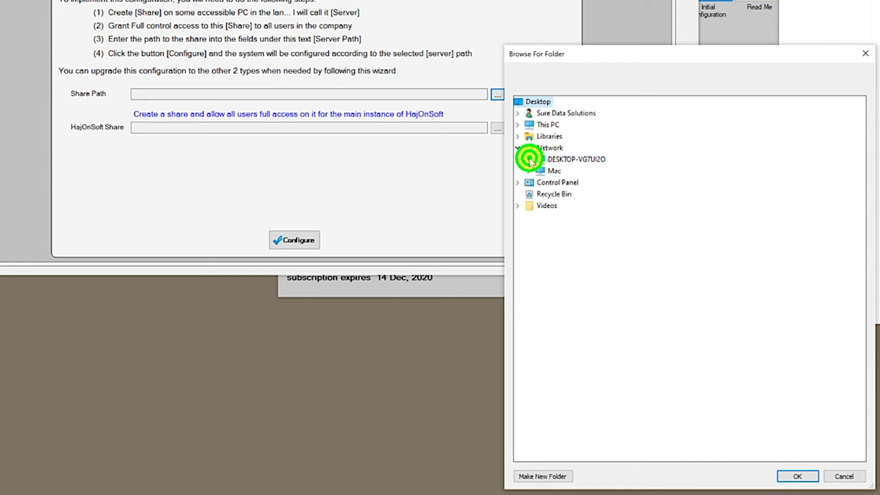
left_click(530, 160)
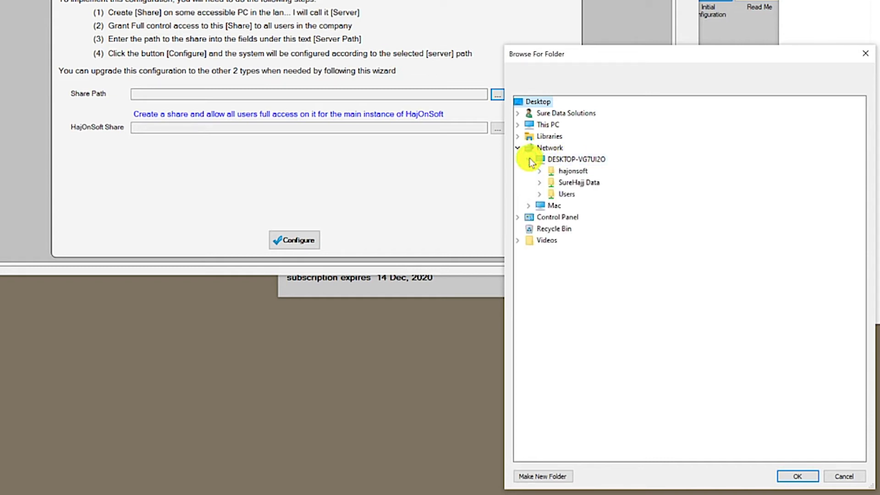
left_click(580, 183)
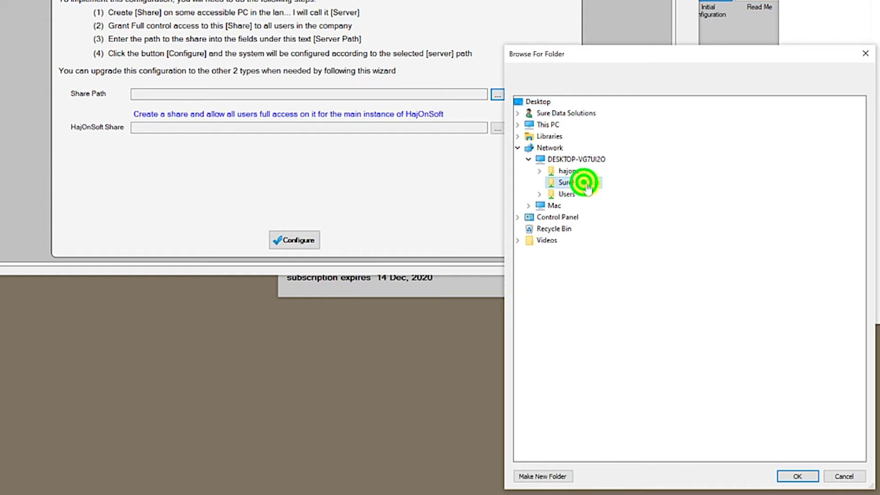
left_click(786, 482)
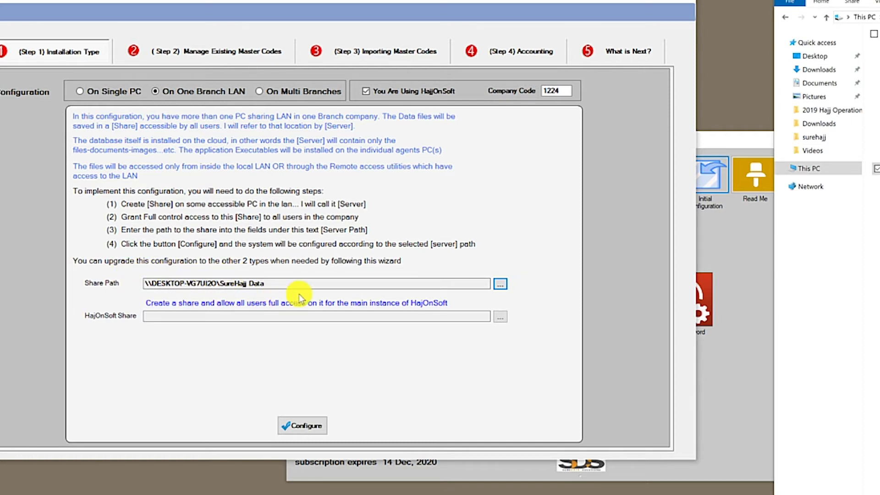
left_click(500, 285)
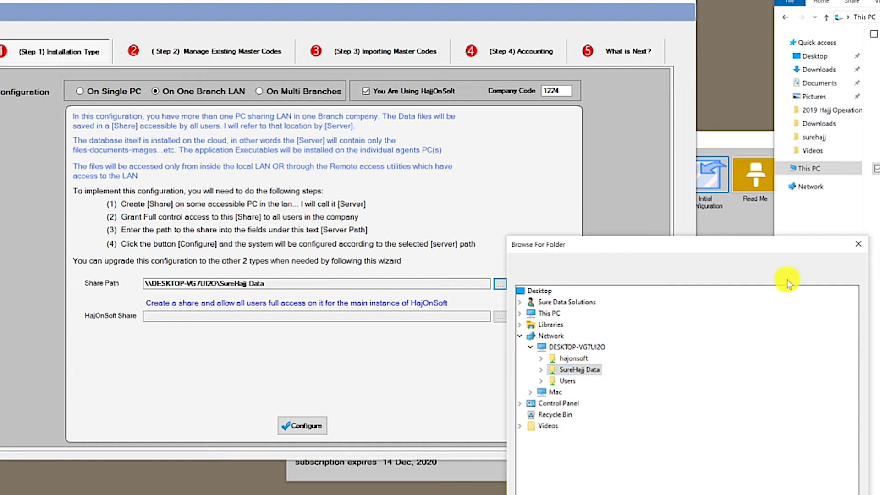
left_click(858, 243)
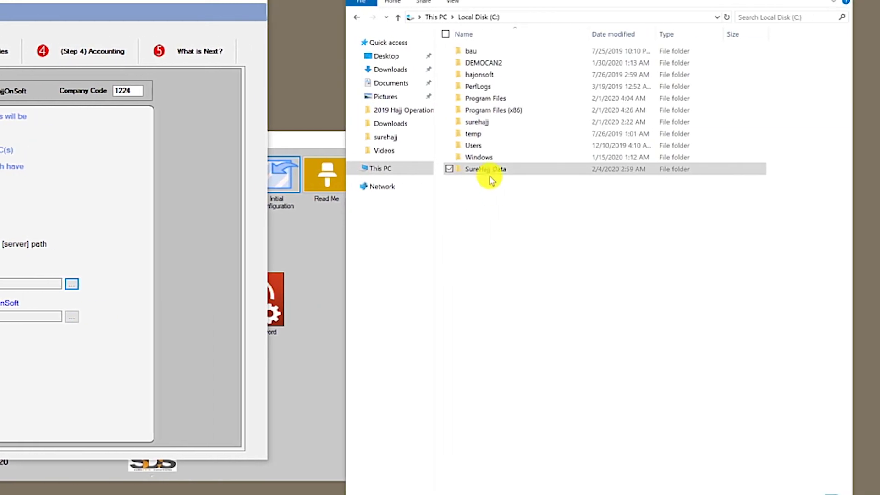
- Share the hajonsoft folder on C: with Everyone at Read/Write permission
left_click(496, 74)
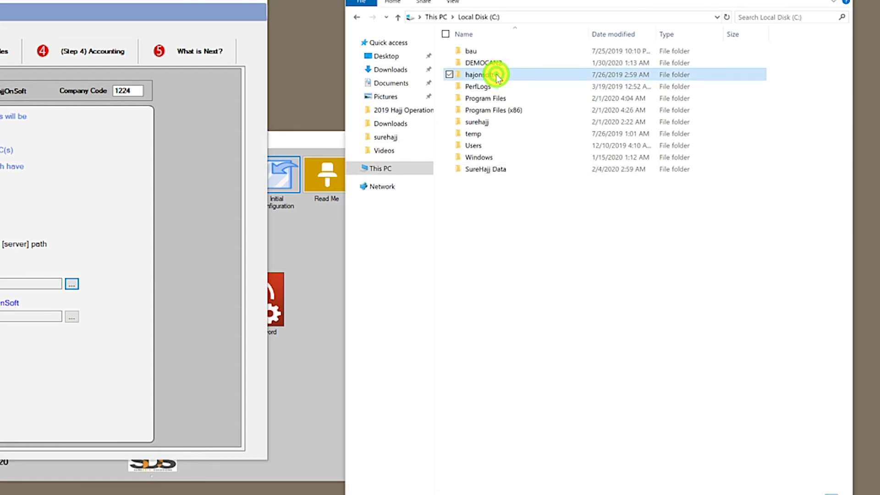
right_click(486, 76)
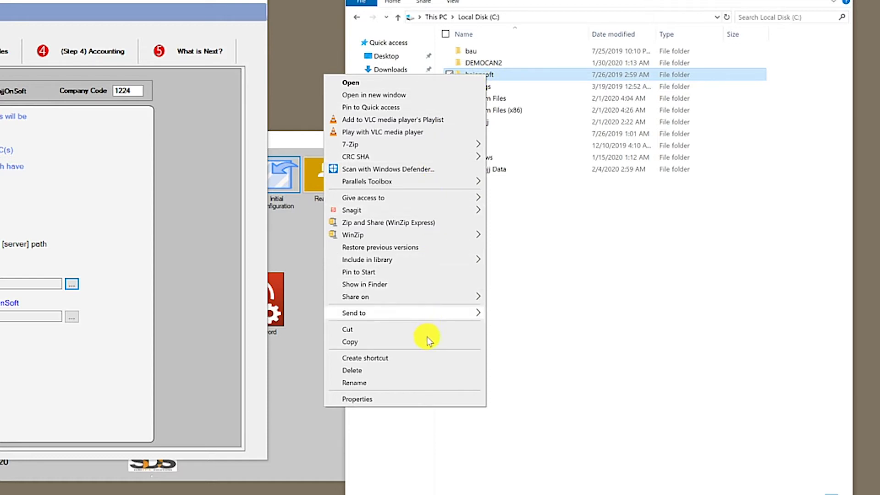
left_click(403, 399)
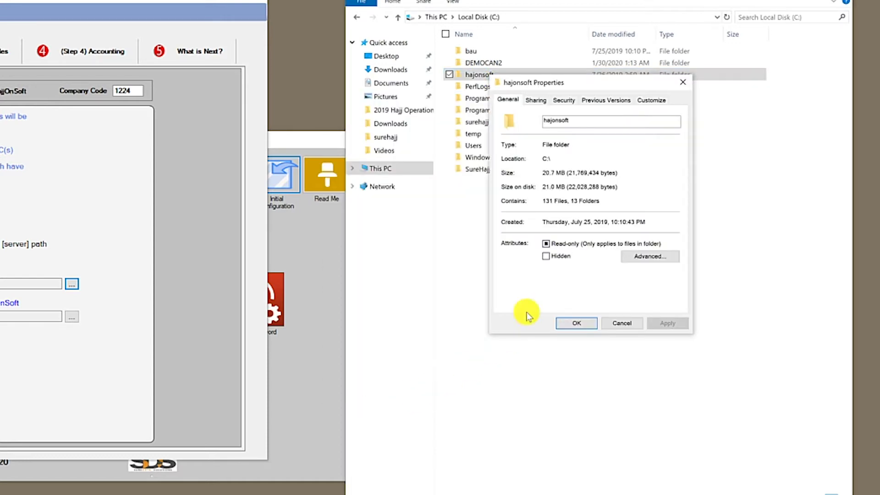
left_click(537, 101)
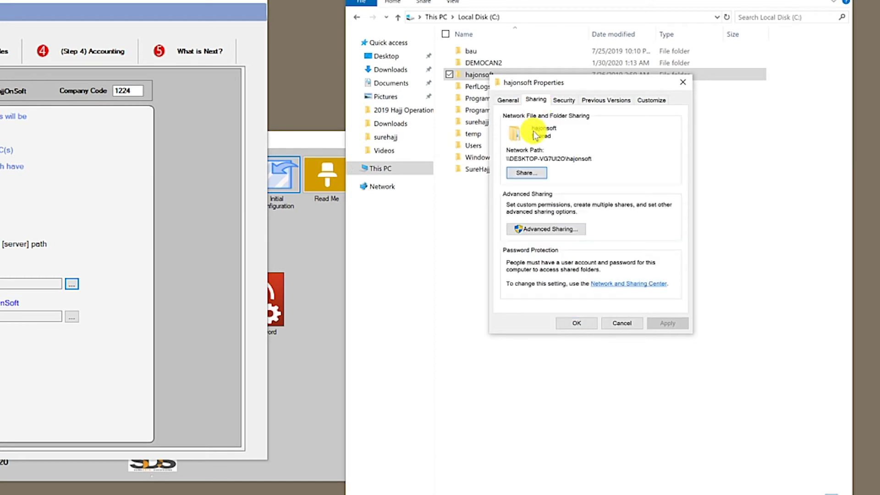
left_click(527, 172)
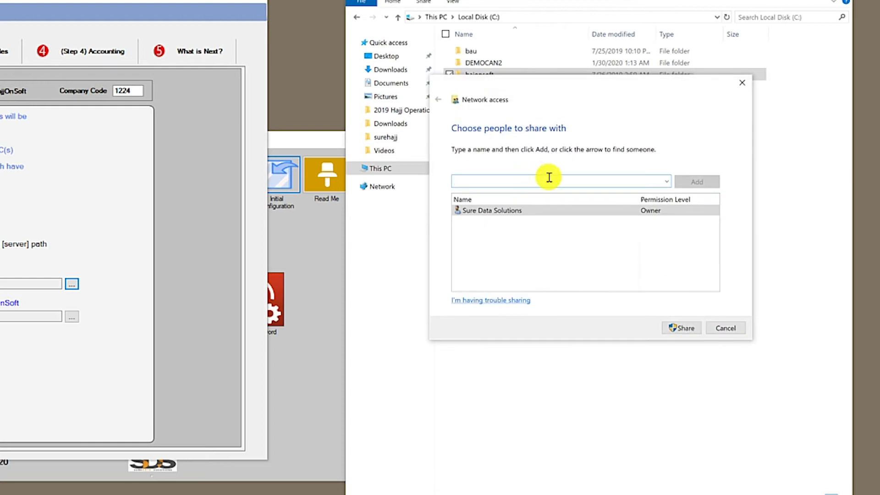
left_click(666, 181)
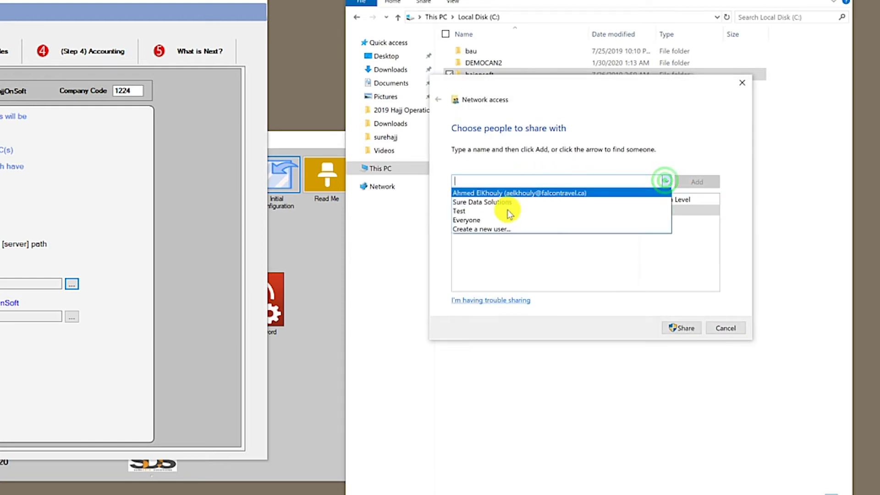
left_click(497, 219)
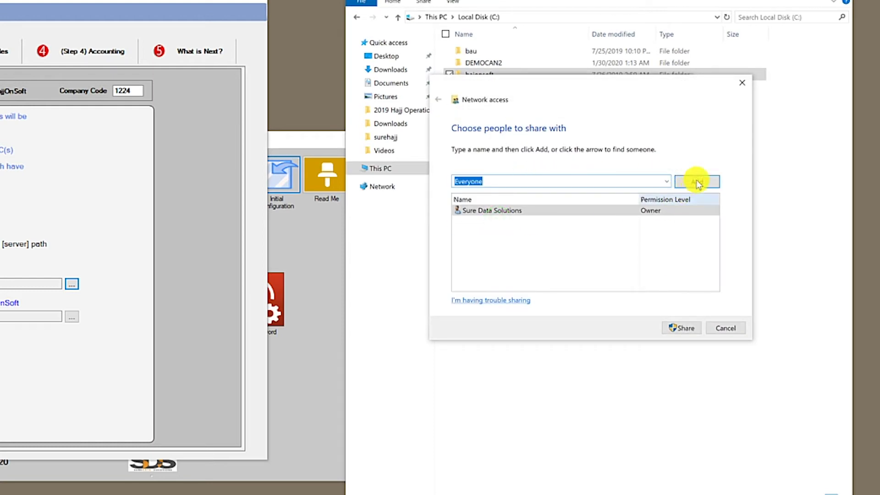
left_click(696, 182)
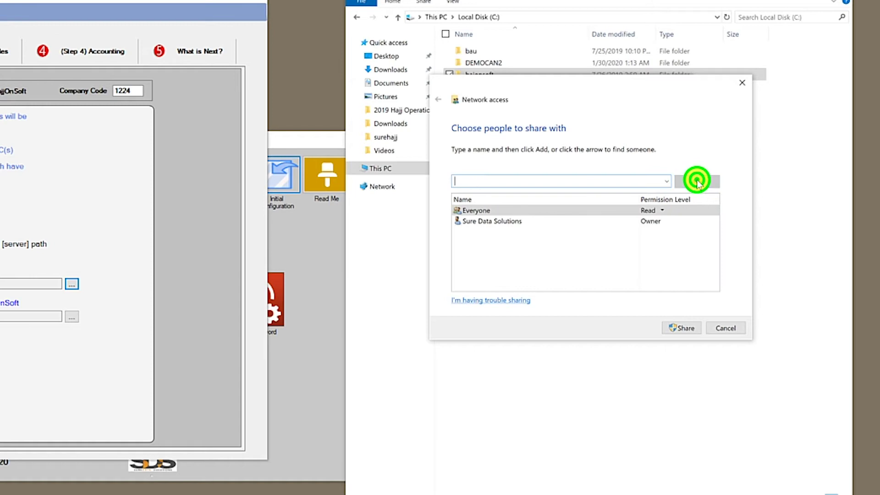
left_click(662, 211)
left_click(680, 222)
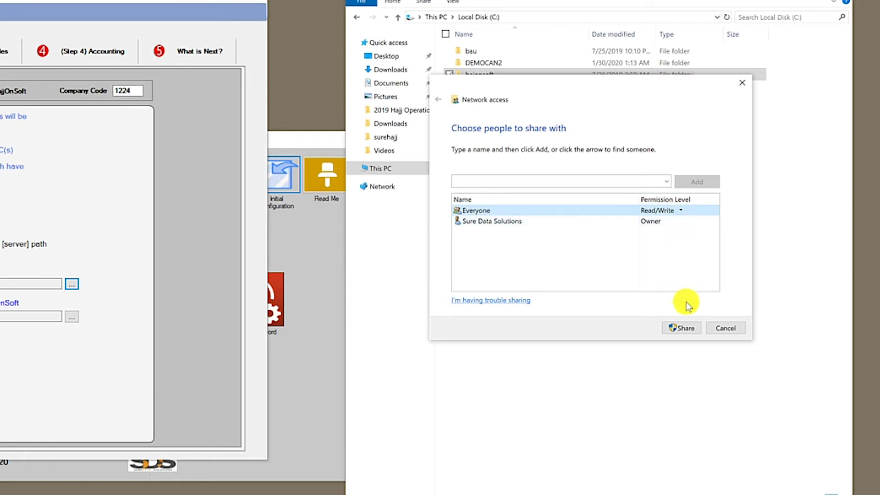
left_click(681, 328)
left_click(721, 329)
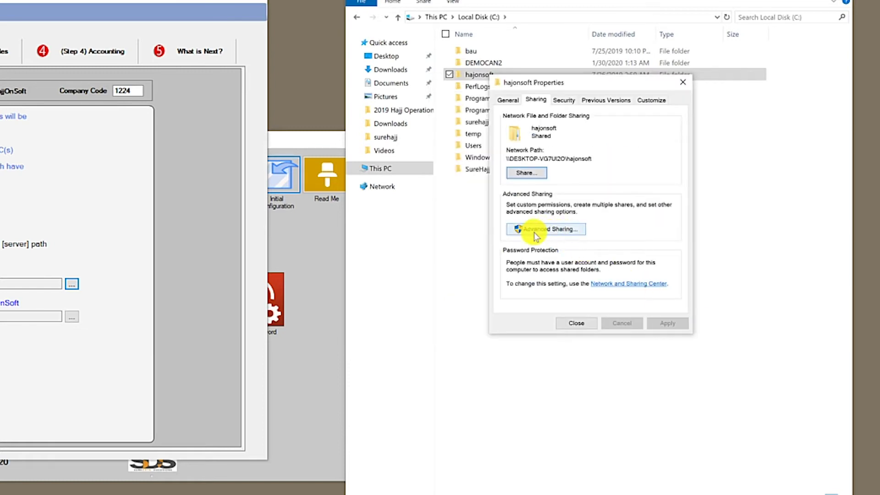
- Adjust Everyone's Full Control share permission in Advanced Sharing and close the hajonsoft properties
left_click(544, 231)
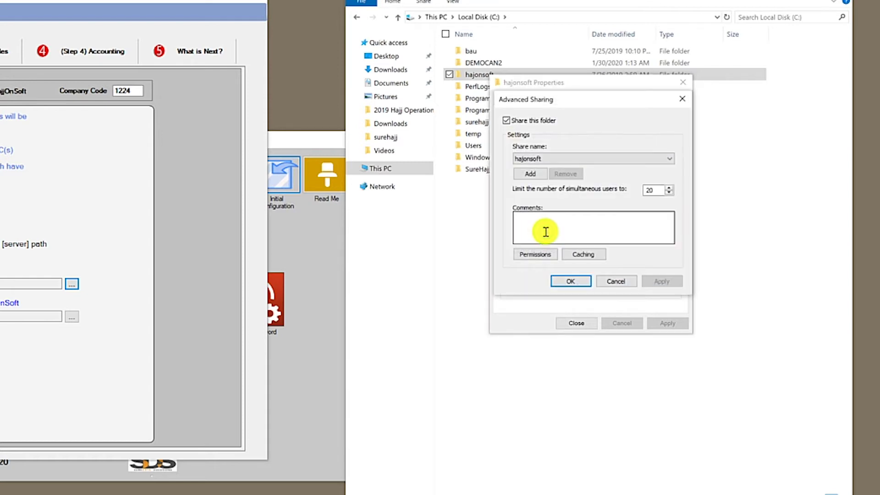
left_click(536, 254)
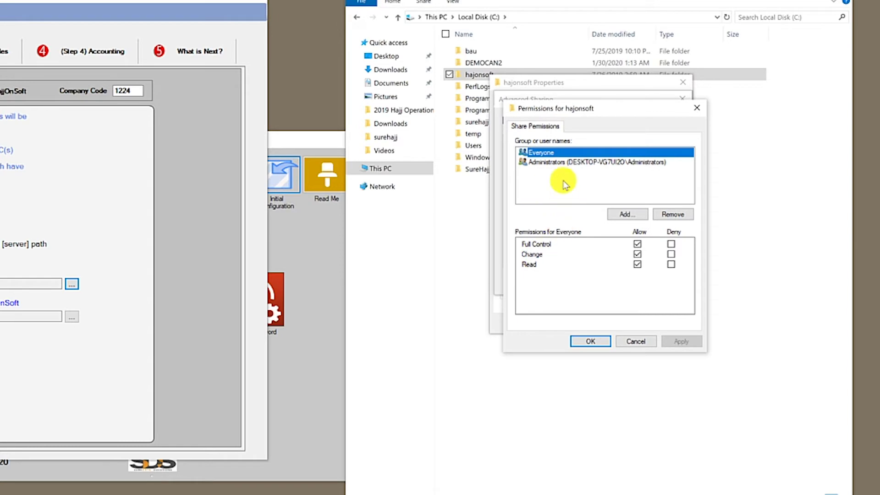
left_click(638, 244)
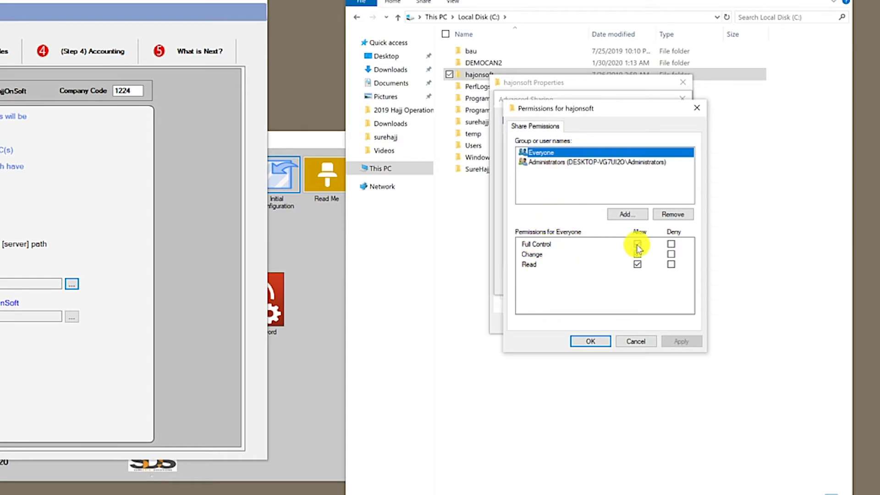
left_click(592, 341)
left_click(583, 281)
left_click(581, 323)
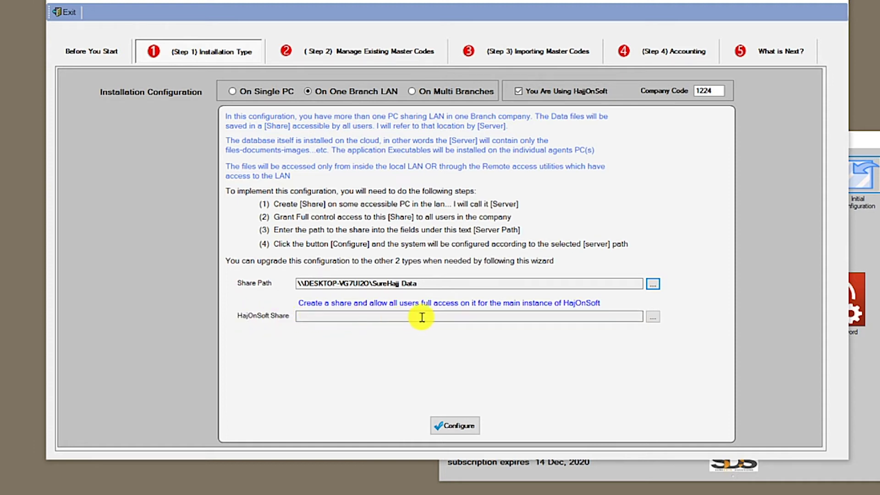
- Set the HajOnSoft Share to \\DESKTOP-VG7UI2O\hajonsoft
left_click(653, 318)
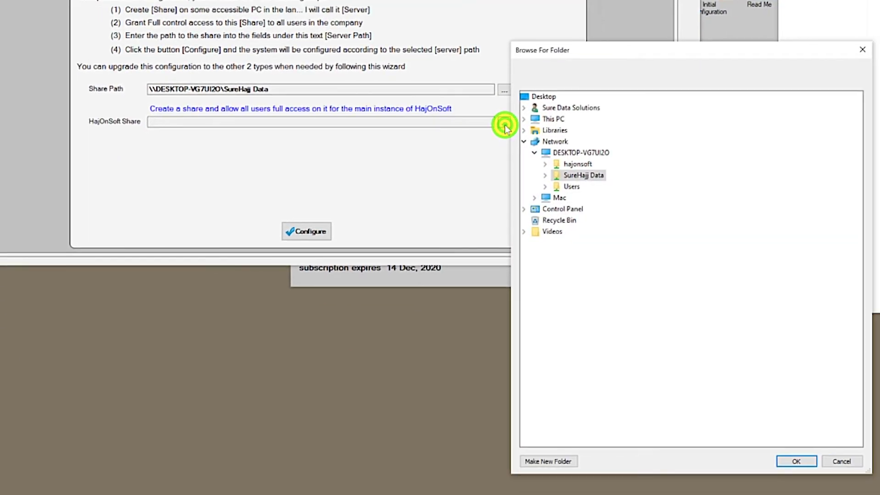
double_click(575, 165)
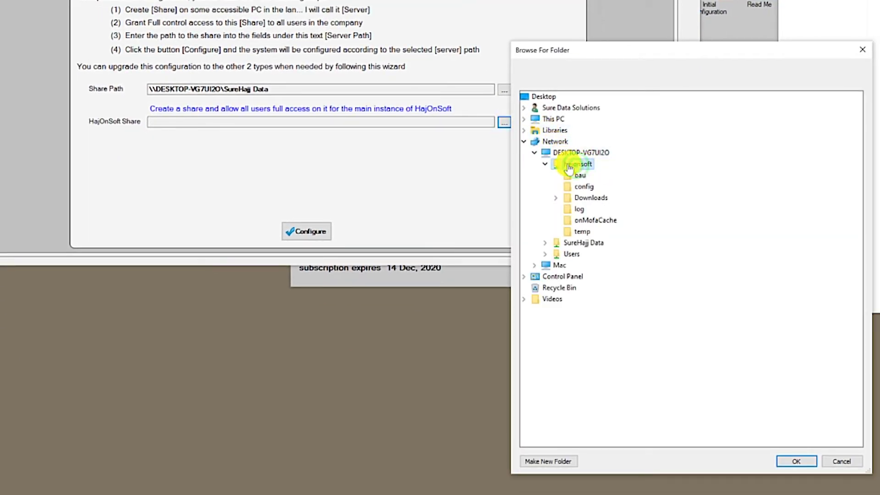
left_click(801, 463)
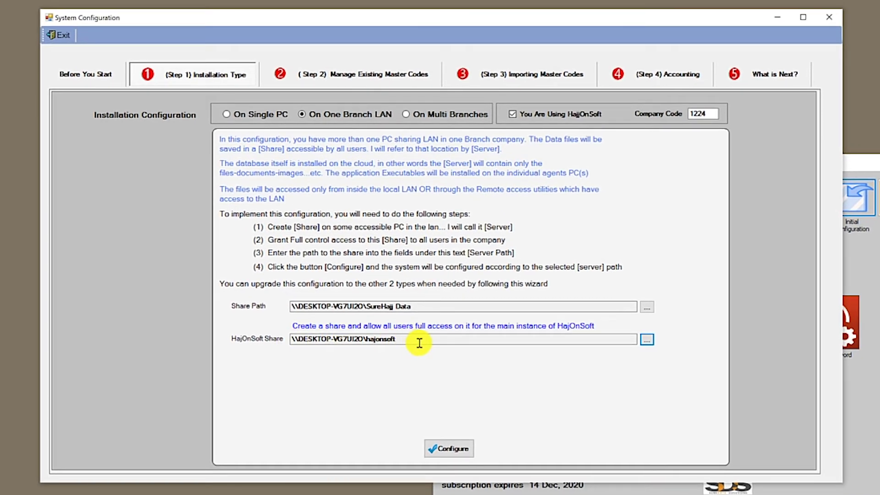
- Recheck the HajOnSoft Share path, then apply the One Branch LAN configuration with Configure
left_click(647, 340)
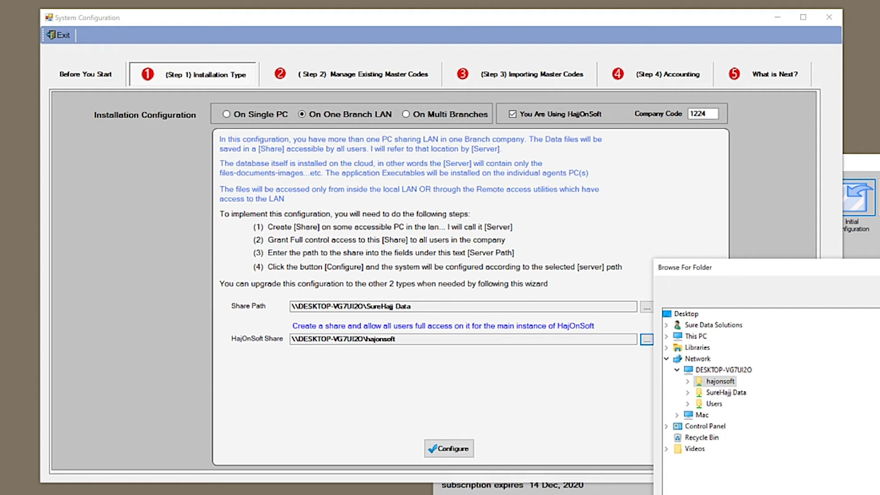
key("Return")
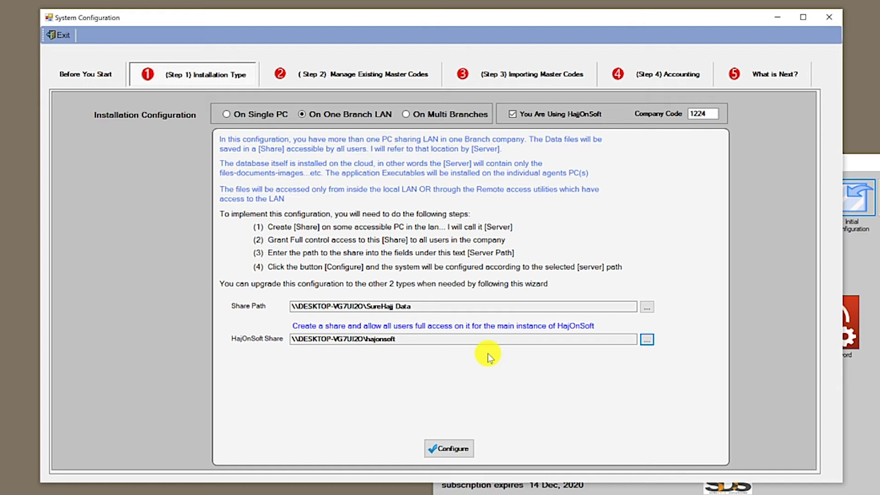
left_click(644, 341)
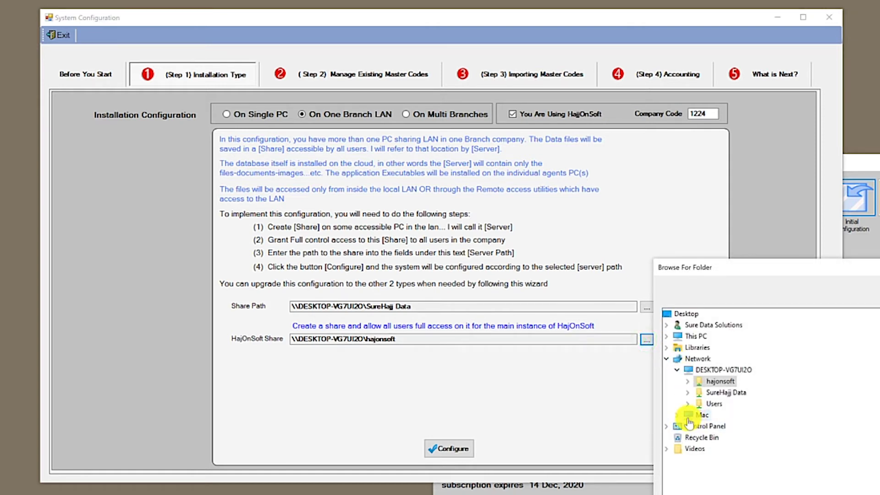
left_click(679, 415)
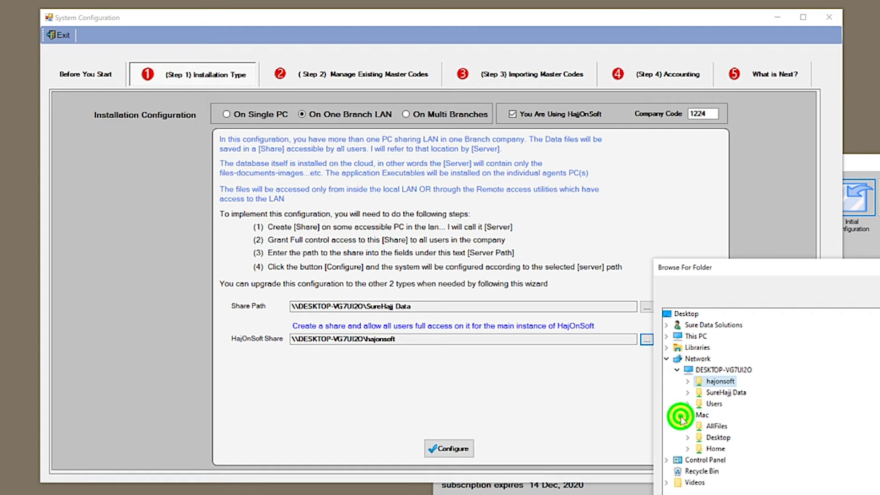
left_click(679, 415)
left_click(793, 494)
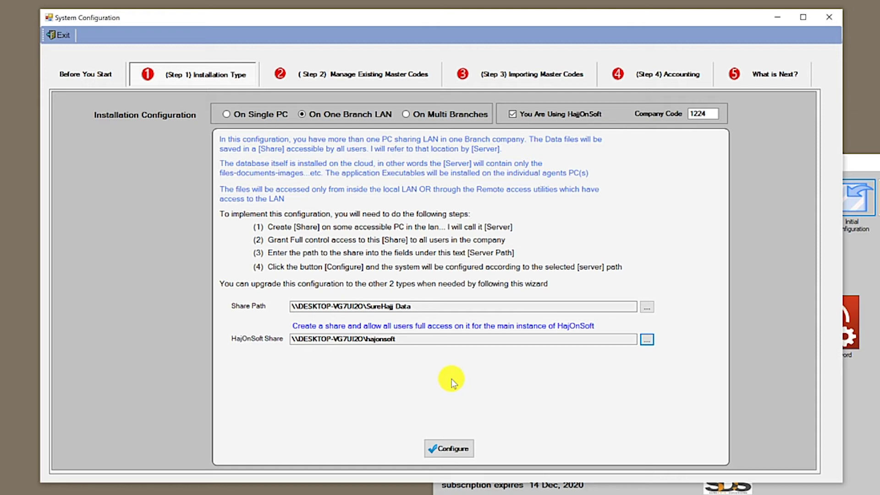
left_click(444, 452)
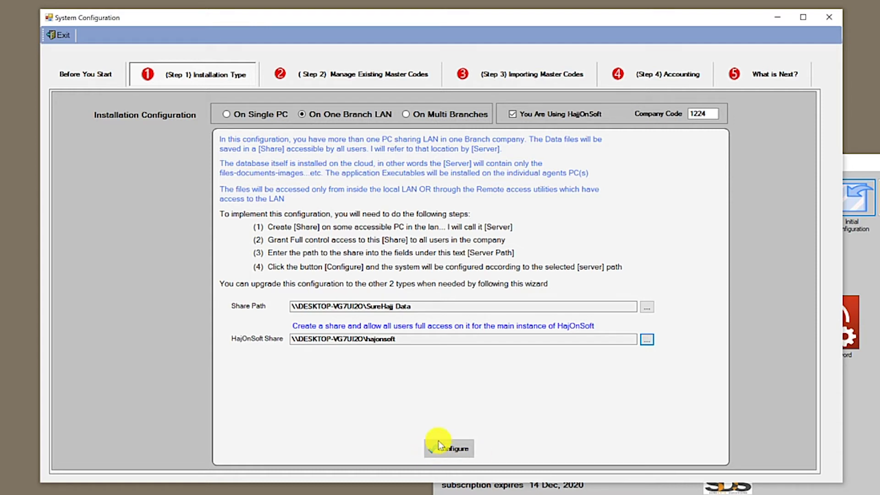
- Set the installation type to On Multi Branches under Installation Configuration
left_click(435, 119)
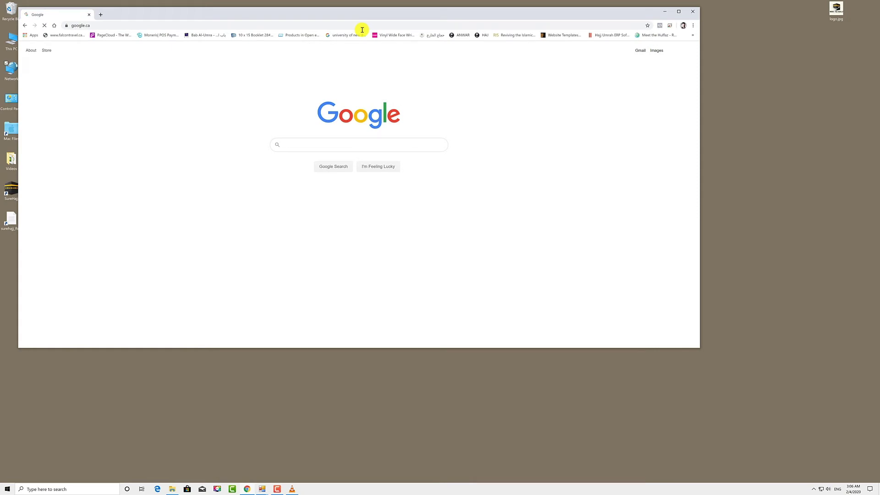
- Search Google for 'onedrive' and open the 'Microsoft OneDrive: Personal cloud storage' result
type("onedrive")
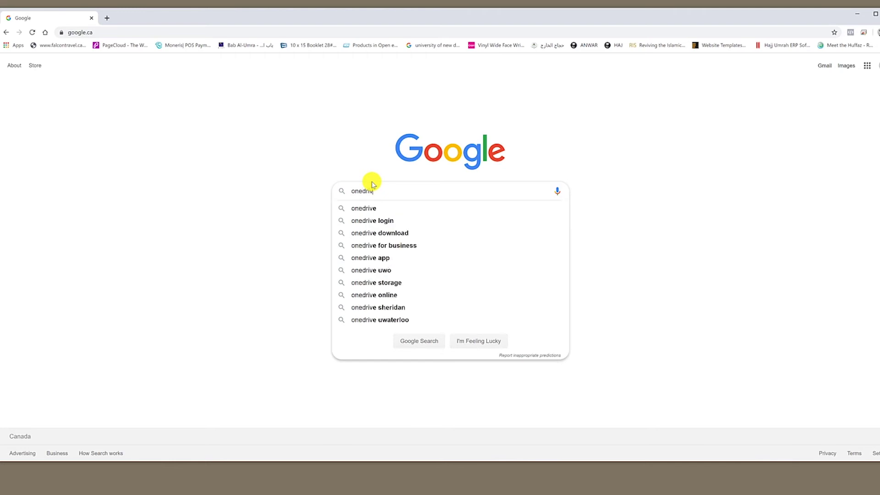
key("Return")
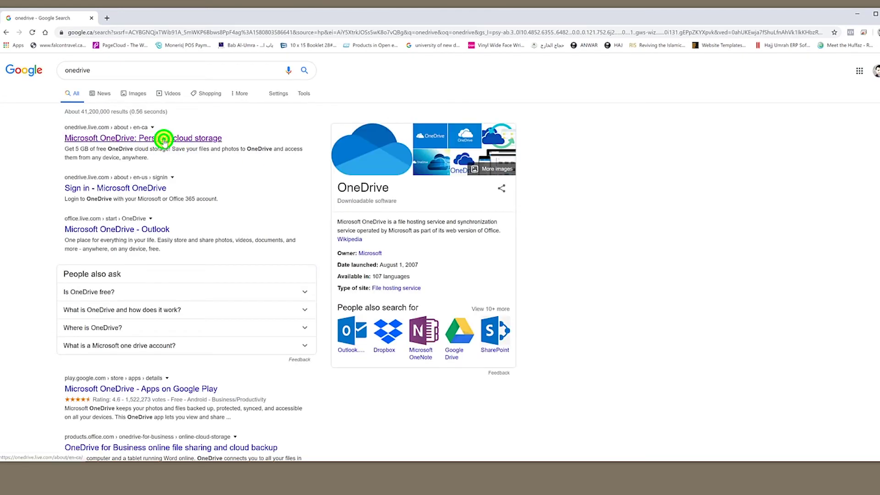
left_click(164, 142)
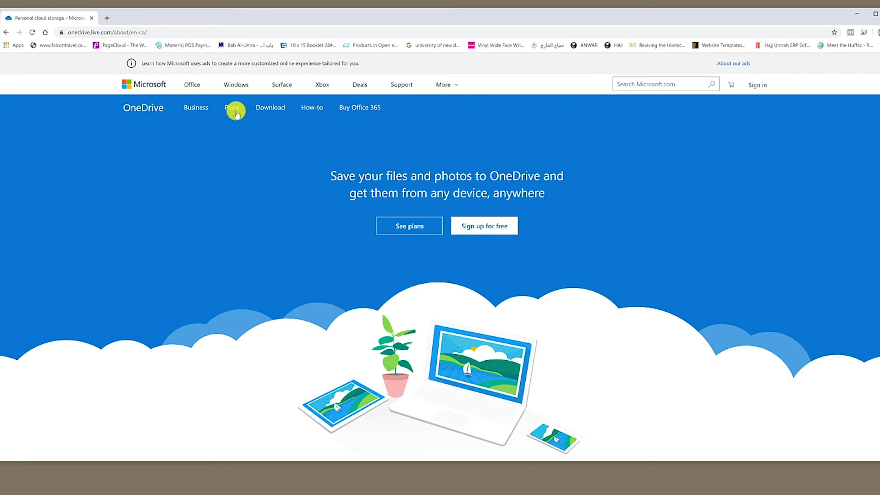
- Go to OneDrive's Plans page and sign up for the free OneDrive Basic 5 GB plan
left_click(235, 113)
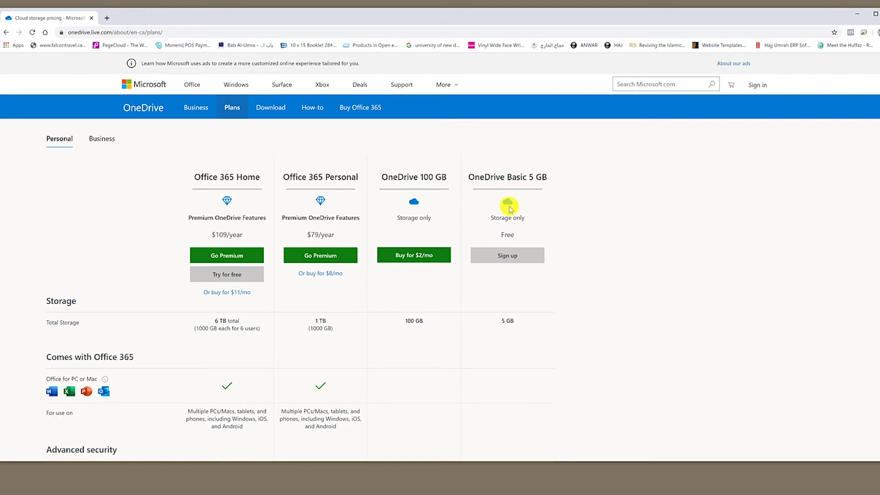
left_click(506, 261)
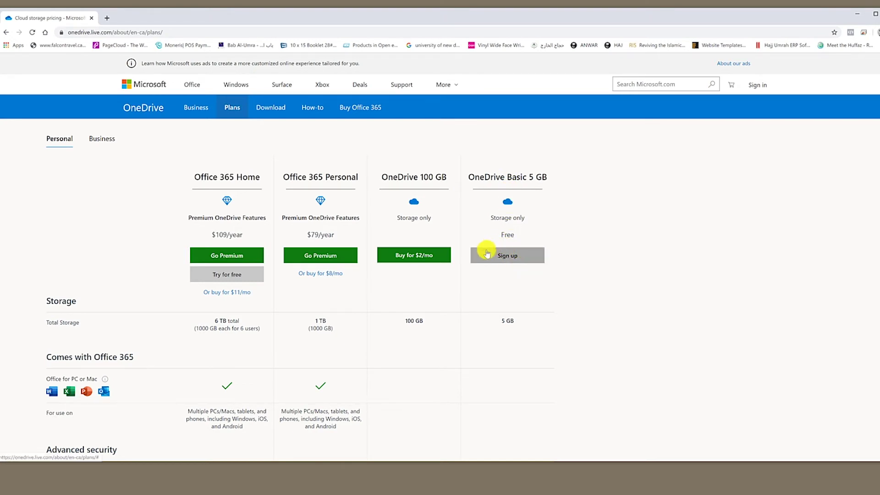
left_click(516, 258)
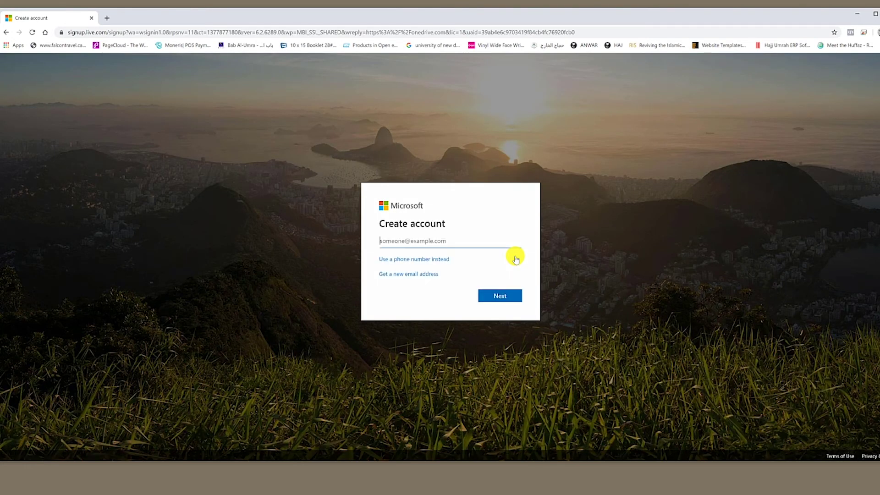
- Create a new outlook.com address for the account and set its password
left_click(431, 275)
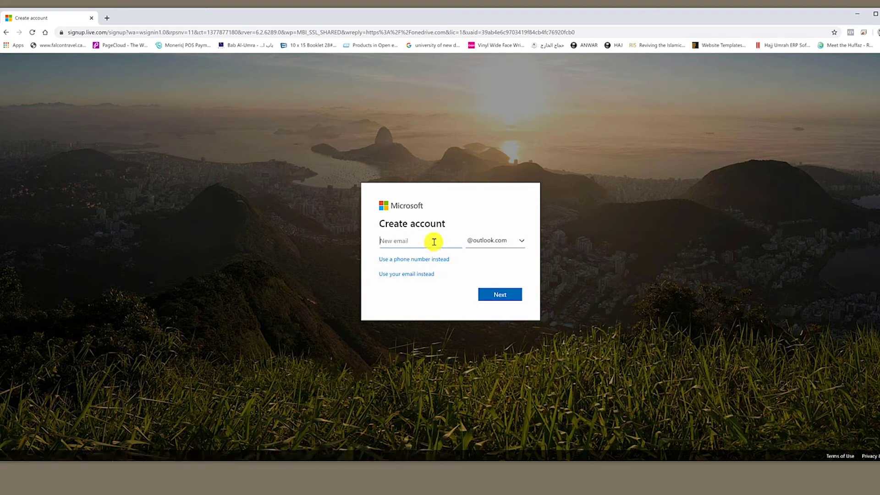
type("waytohajj2021")
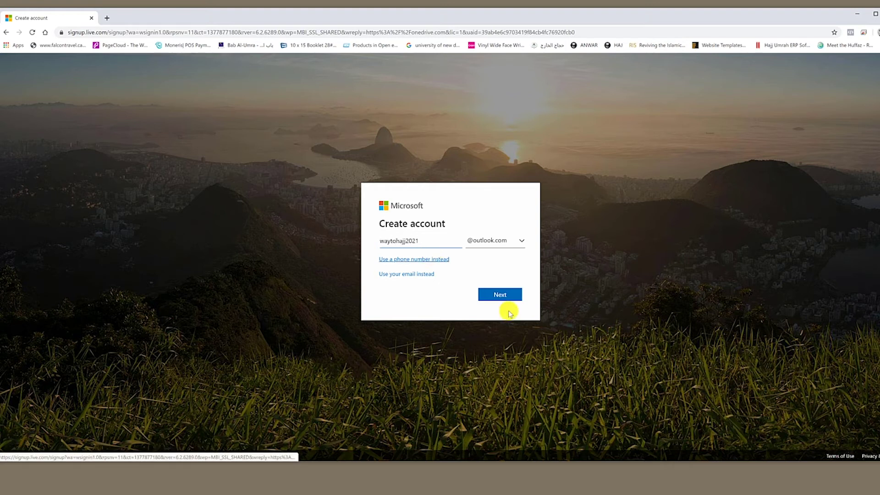
left_click(505, 295)
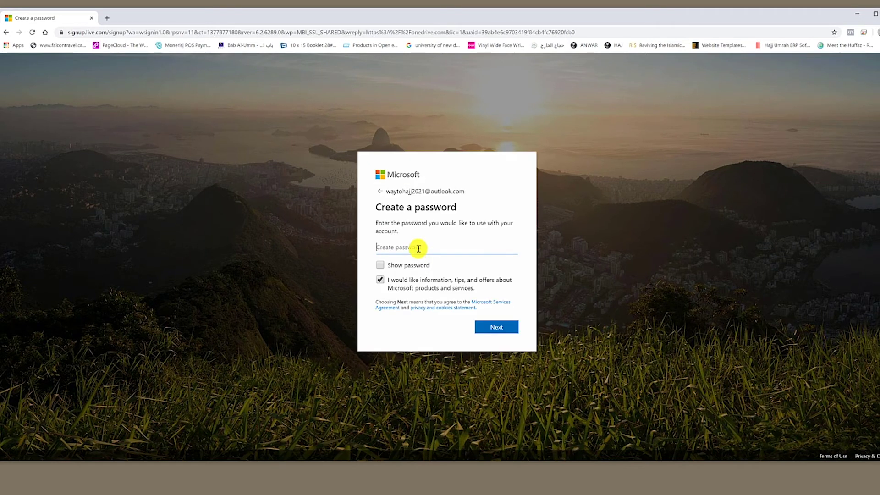
type("***")
left_click(491, 327)
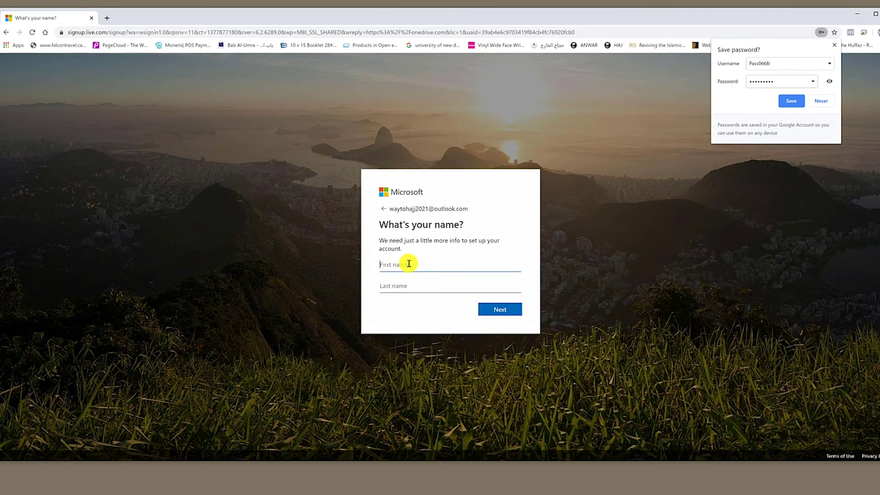
- Enter the account holder's first and last name and submit them
left_click(409, 264)
type("Ahmed")
key("Tab")
type("Ahme")
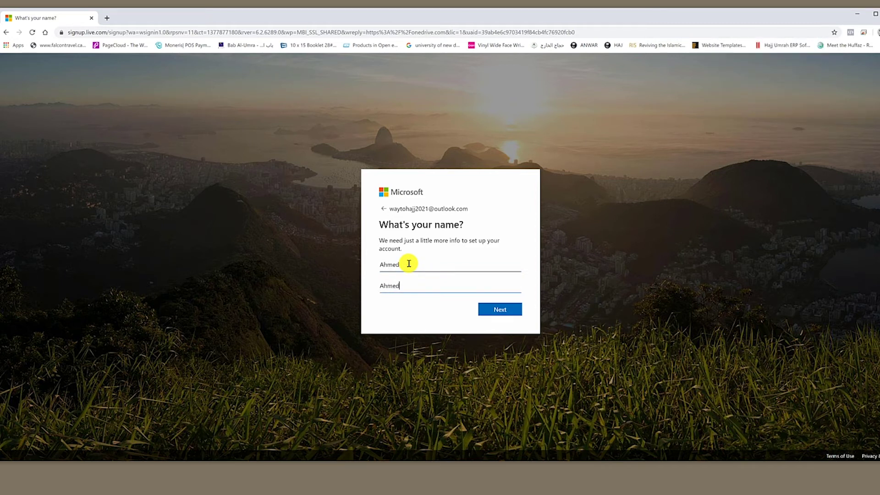
left_click(499, 309)
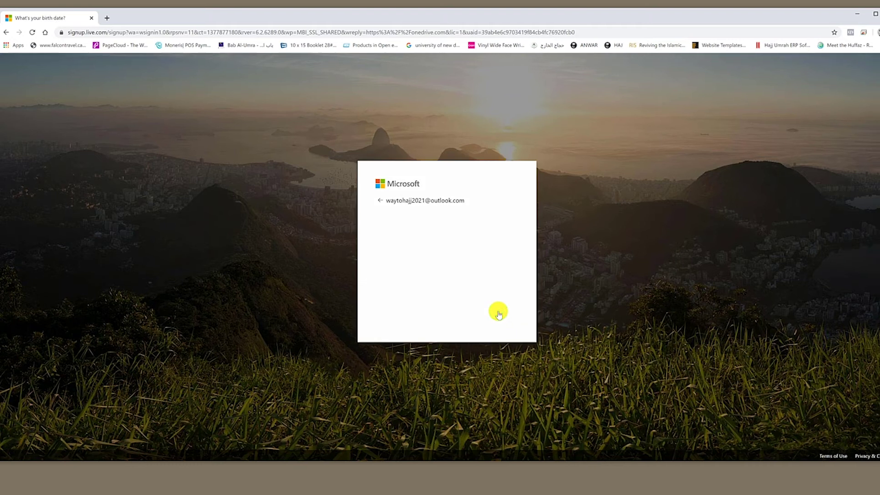
- Set the birth date to January 1, 1943 and submit it
left_click(408, 296)
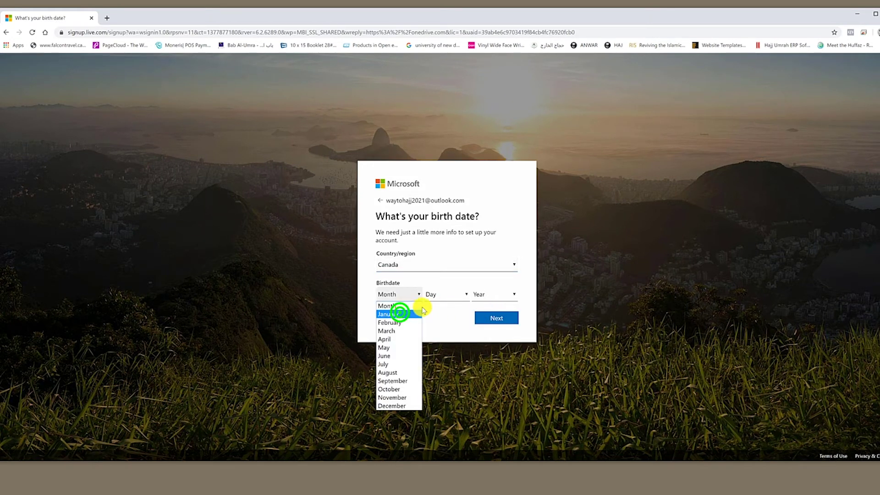
left_click(400, 313)
left_click(440, 294)
left_click(433, 313)
left_click(489, 294)
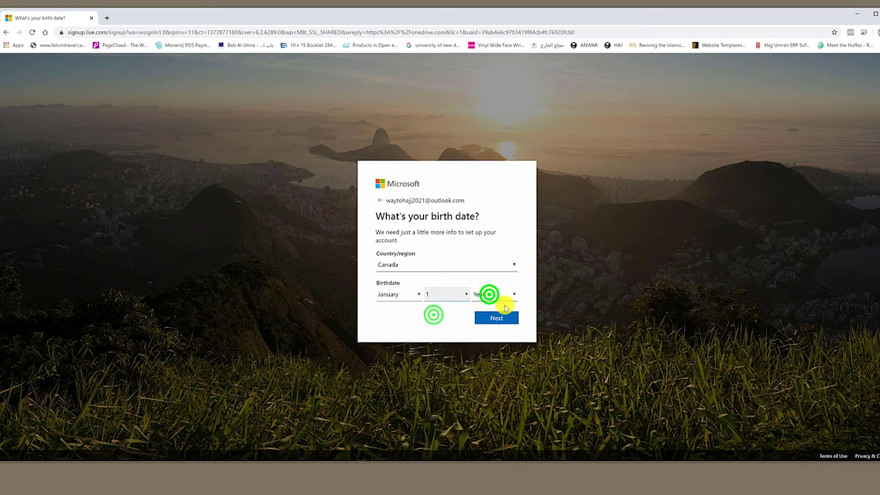
scroll(509, 389, "down", 12)
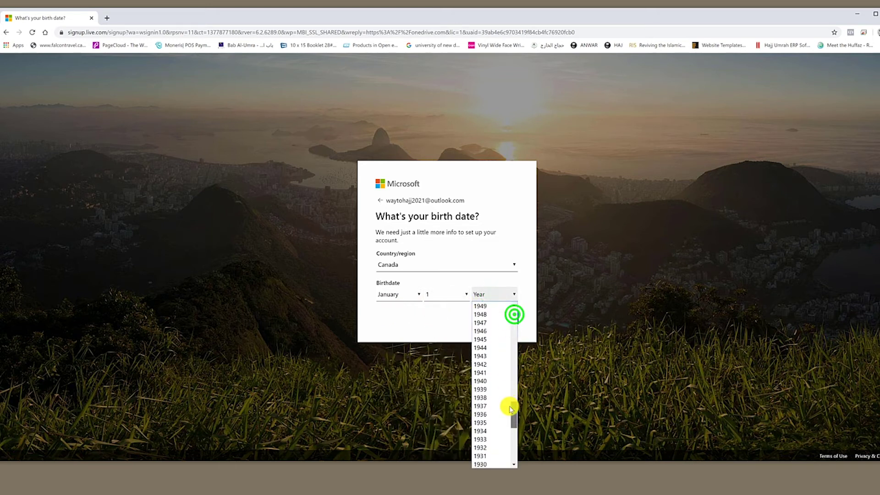
left_click(485, 356)
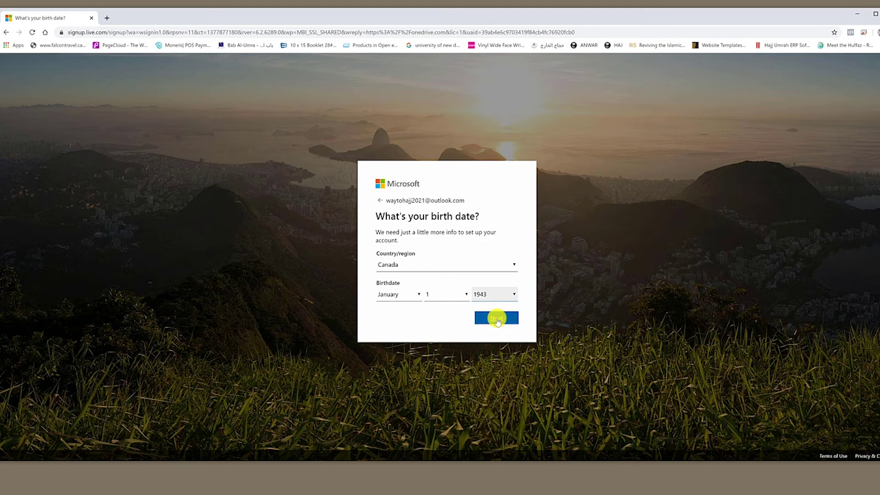
left_click(498, 319)
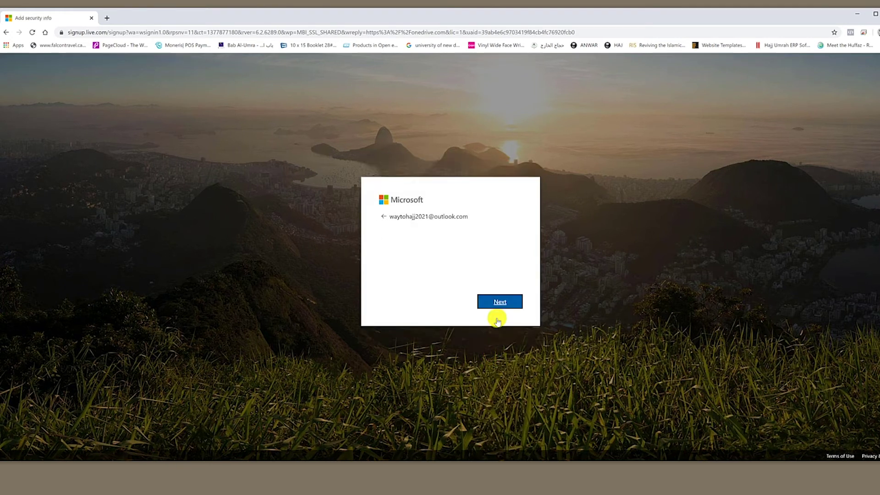
- Enter and submit the CAPTCHA characters, then enter the new account's e-mail on the sign-in page
left_click(416, 300)
left_click(416, 299)
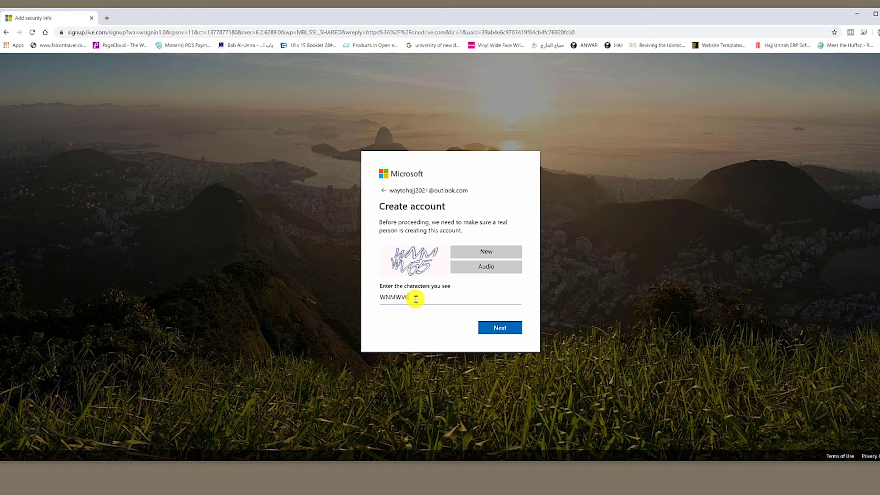
left_click(499, 327)
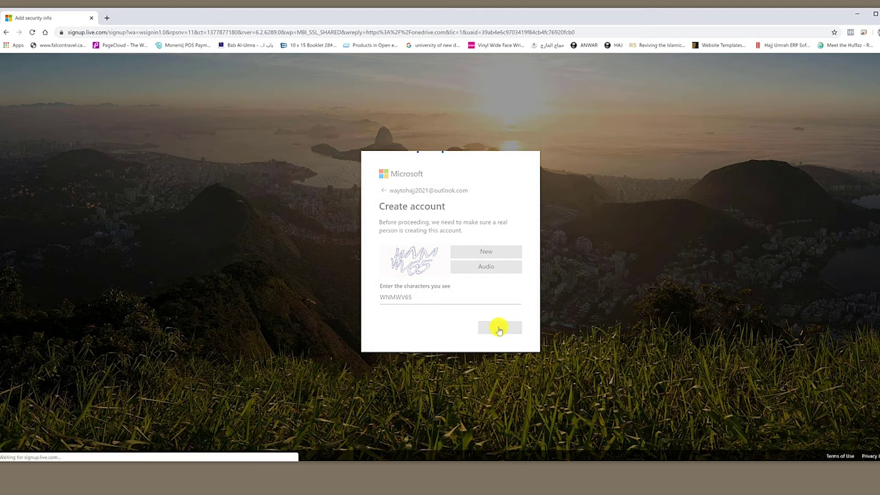
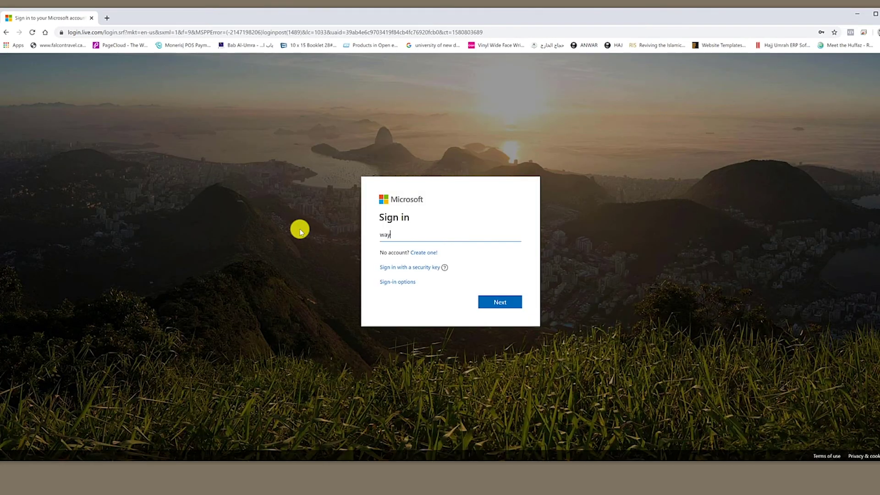
- Sign in with the account password, open Services & subscriptions, and start using OneDrive for free
key("Return")
type("•")
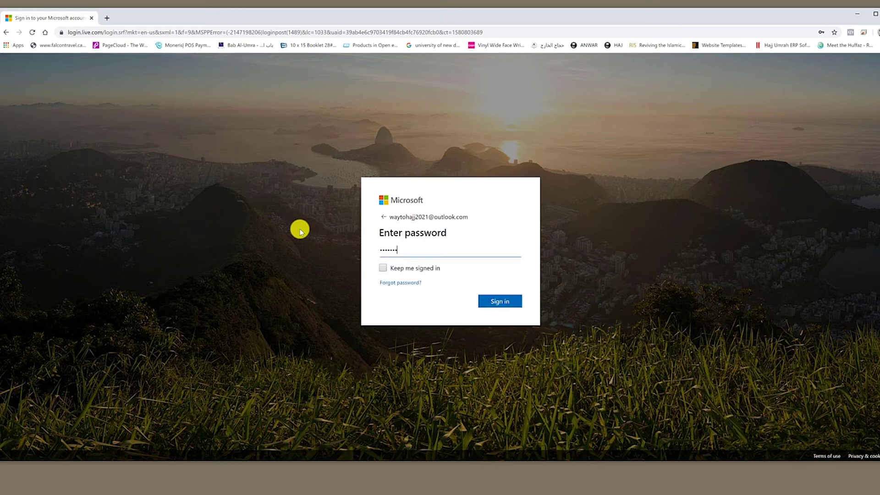
type("••••••••")
key("Return")
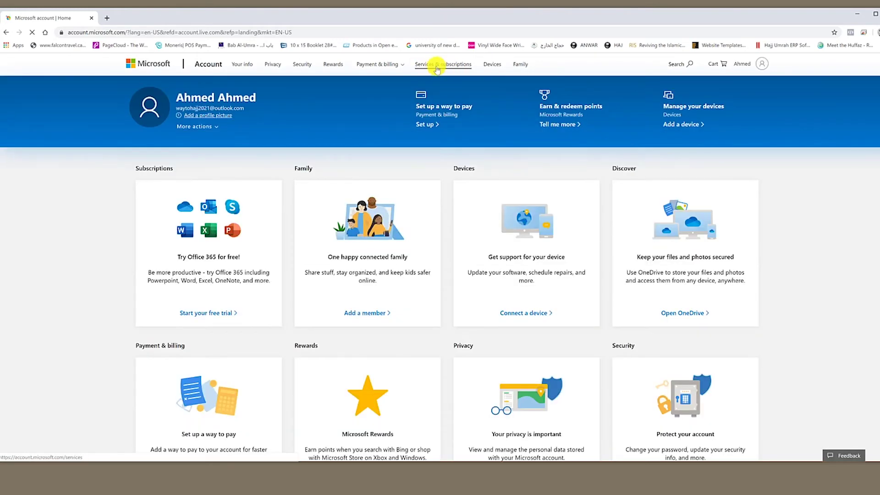
left_click(438, 67)
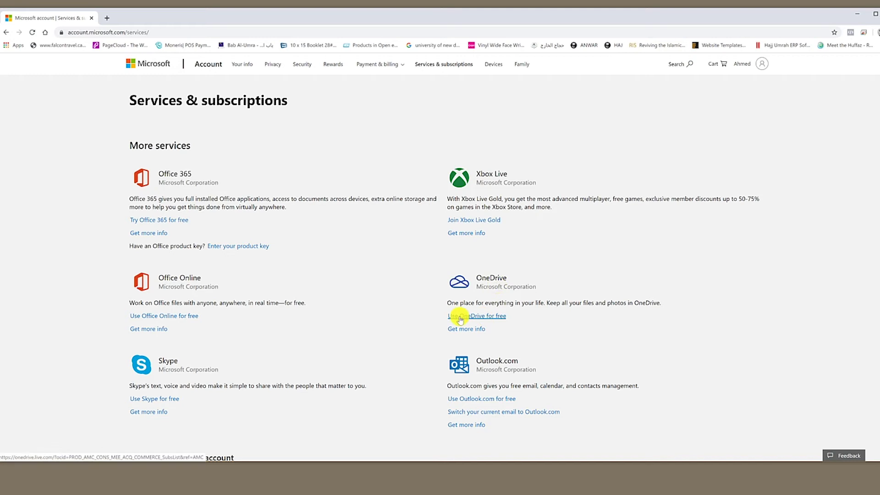
left_click(490, 318)
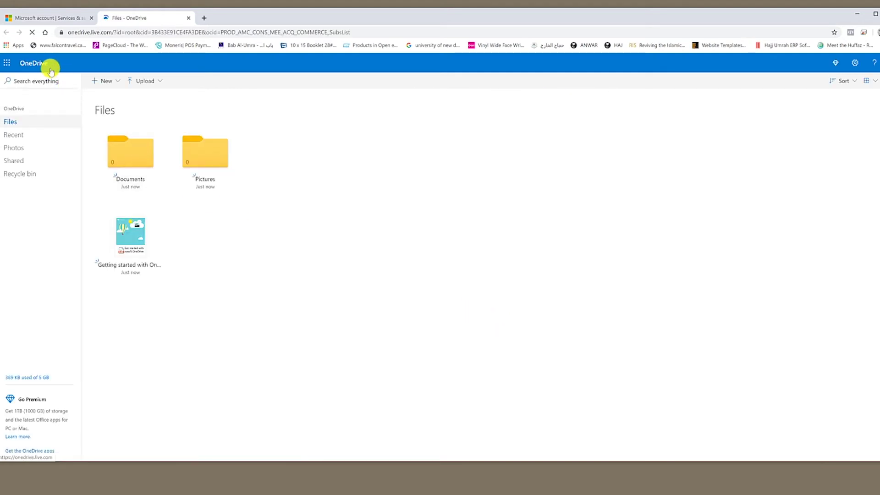
- Return to the OneDrive Files home and dismiss the welcome and premium offer dialogs
left_click(37, 67)
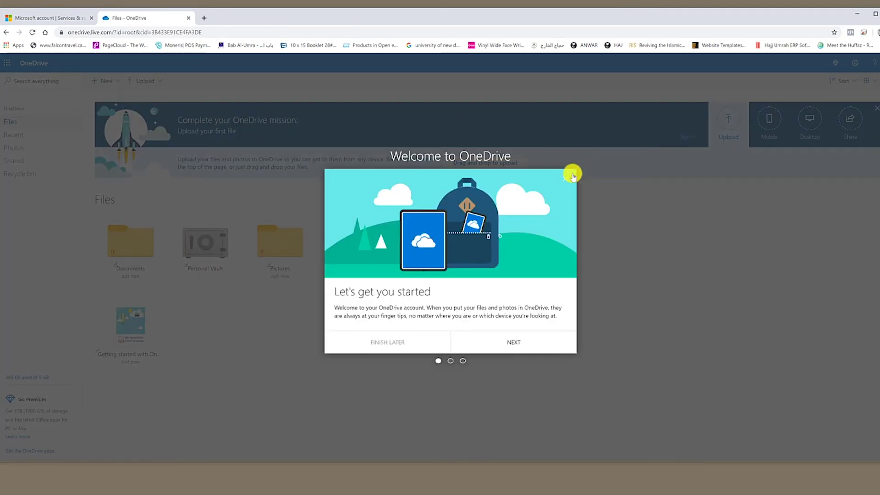
left_click(566, 179)
left_click(566, 187)
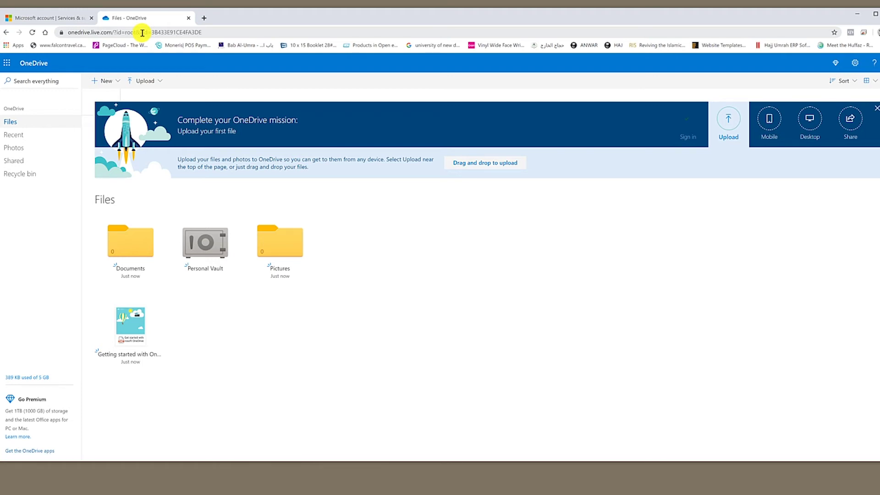
left_click(143, 32)
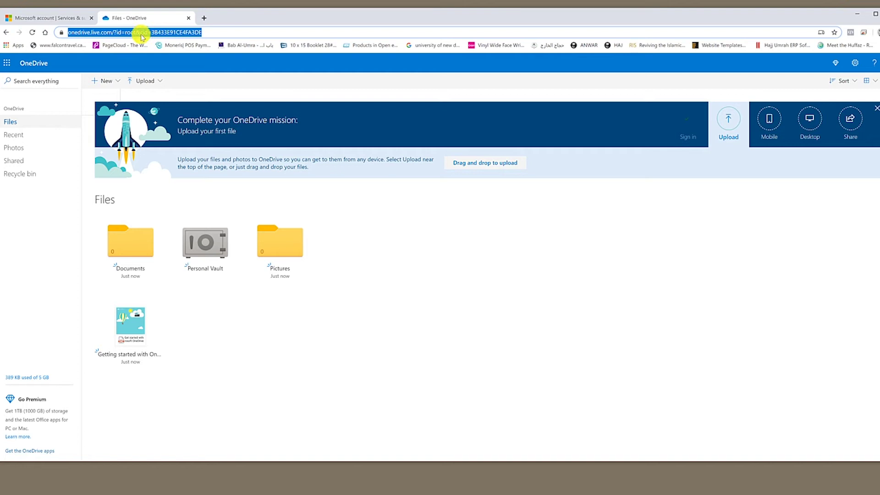
- Copy the cid value from the OneDrive page address and minimise the browser
left_click(158, 32)
left_click_drag(159, 32, 169, 33)
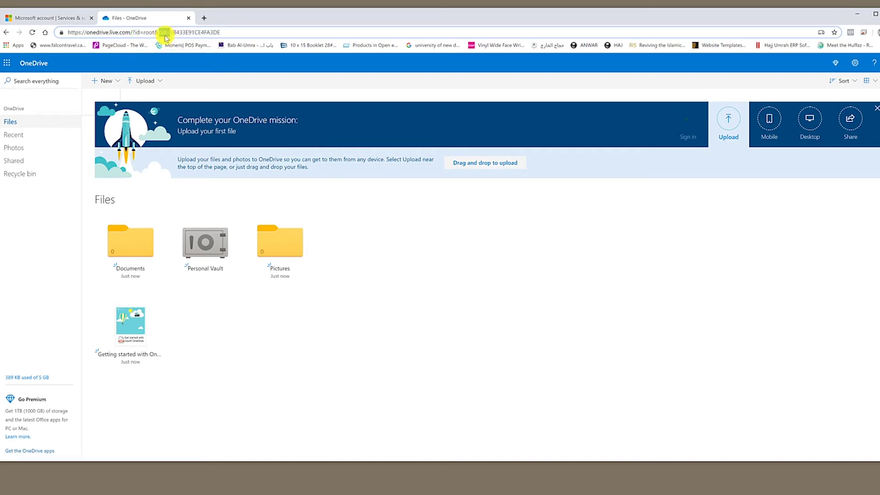
left_click(171, 32)
left_click_drag(171, 32, 223, 33)
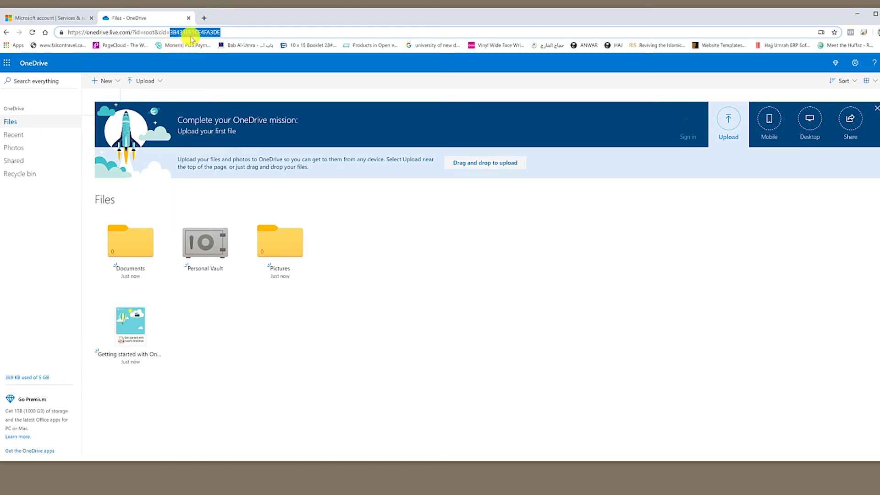
right_click(189, 31)
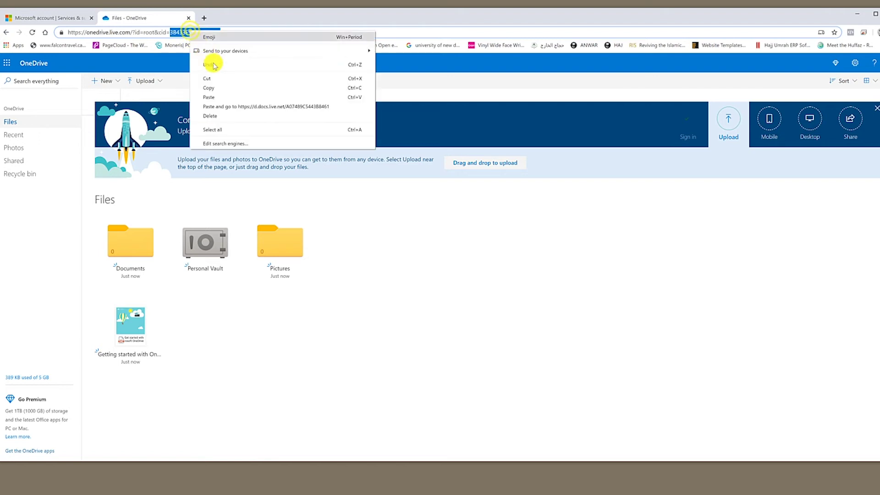
left_click(213, 87)
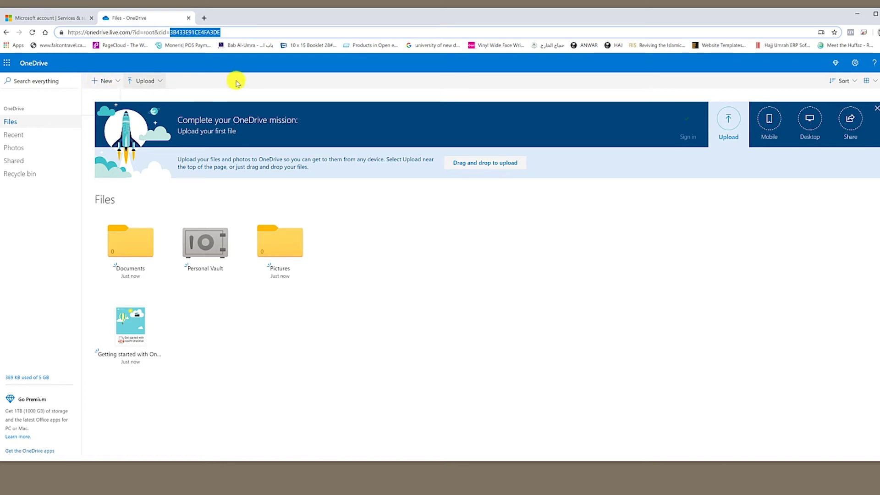
left_click(859, 15)
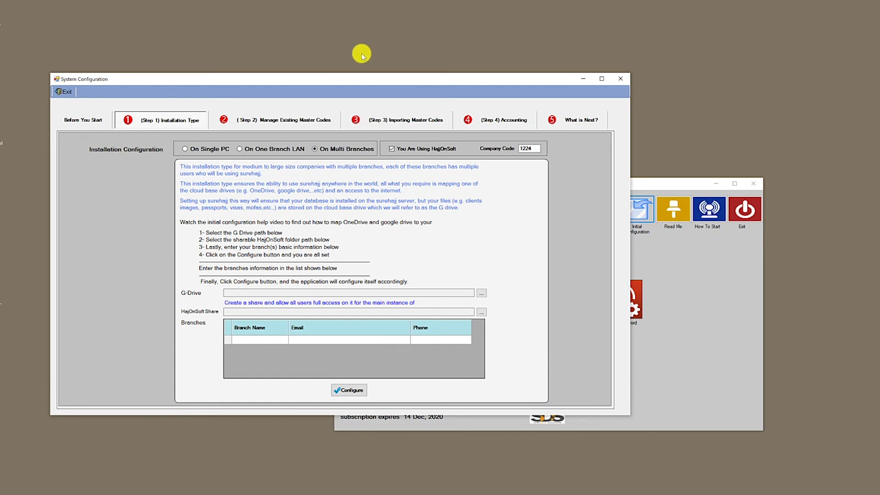
- Start mapping a network drive from This PC with G: as the drive letter
left_click(1, 54)
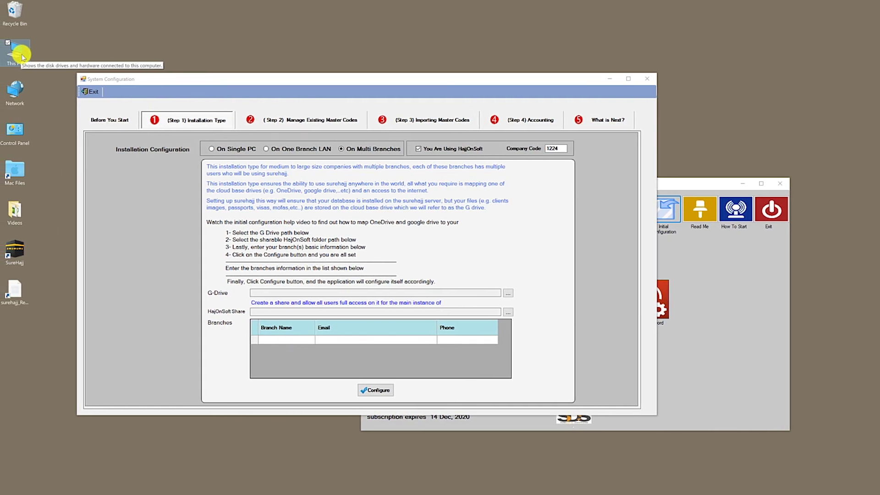
right_click(18, 56)
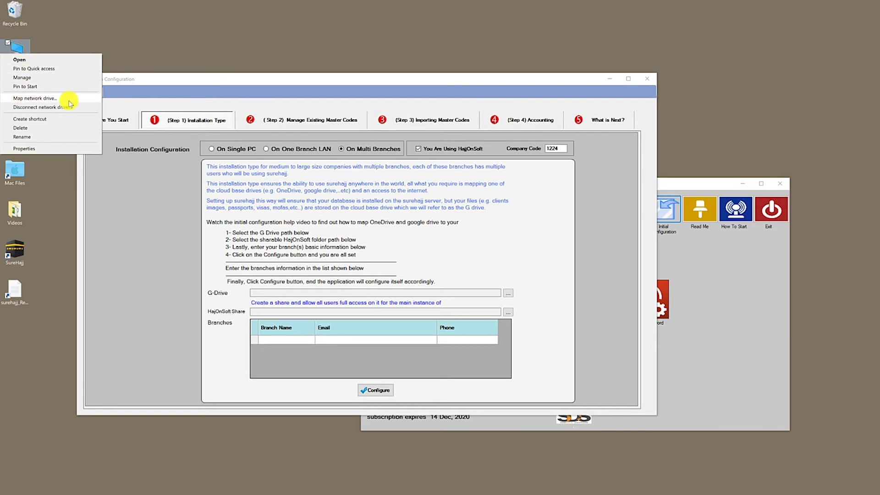
left_click(38, 99)
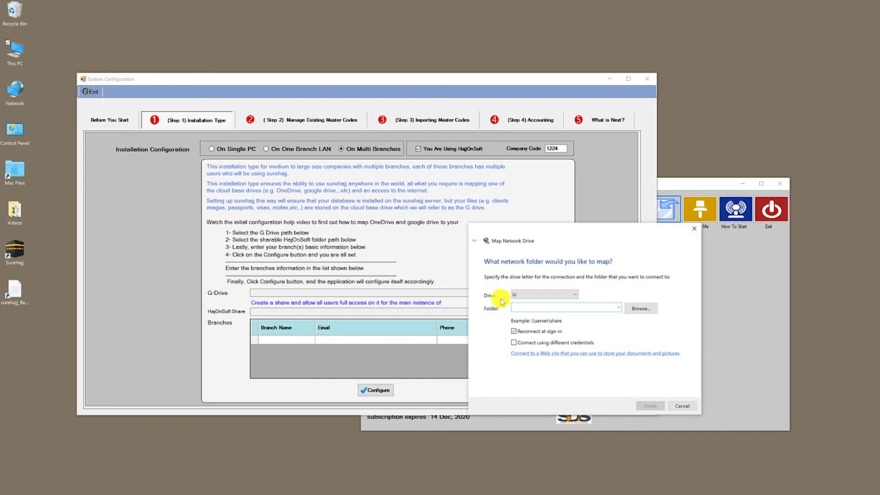
left_click(516, 301)
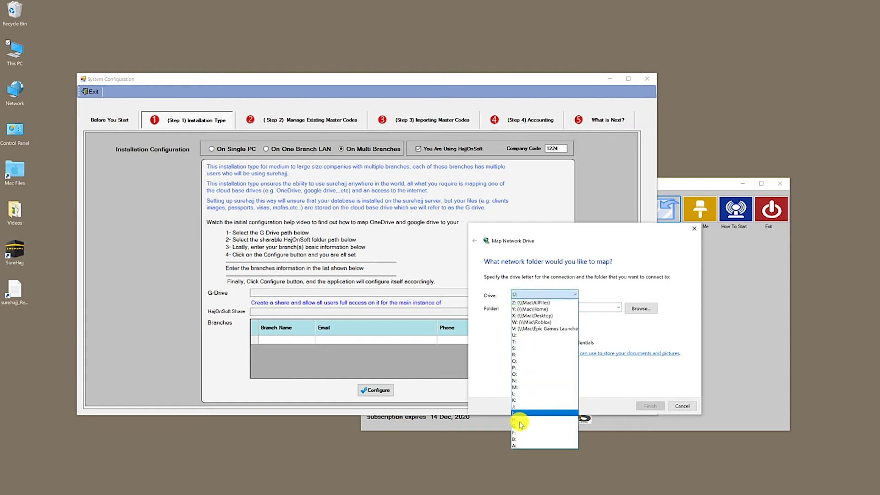
left_click(520, 426)
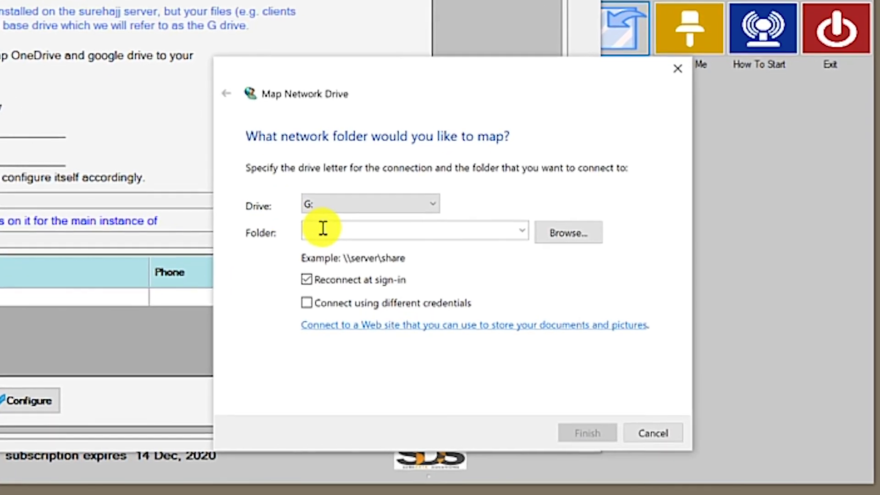
left_click(323, 228)
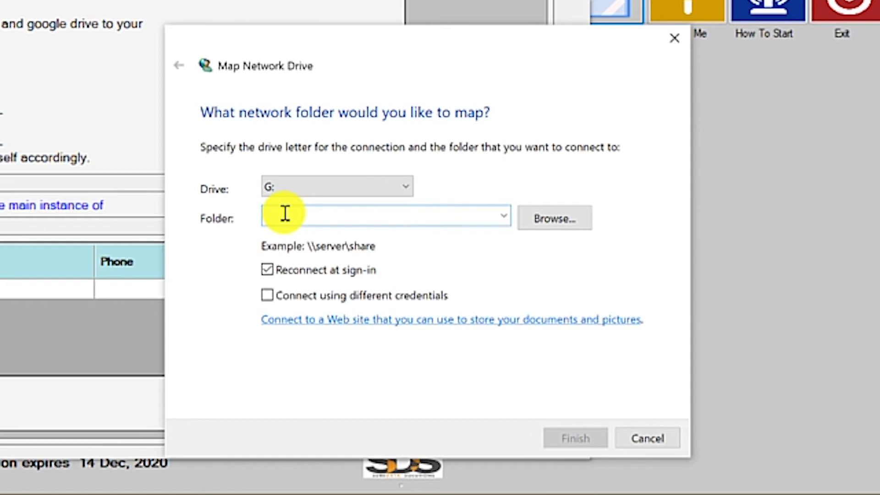
type("\\")
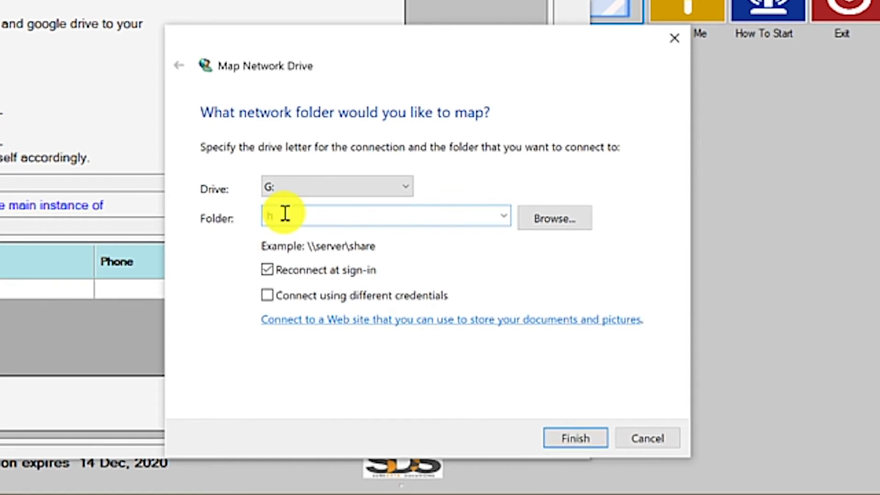
type("ttps://d.docs.live.")
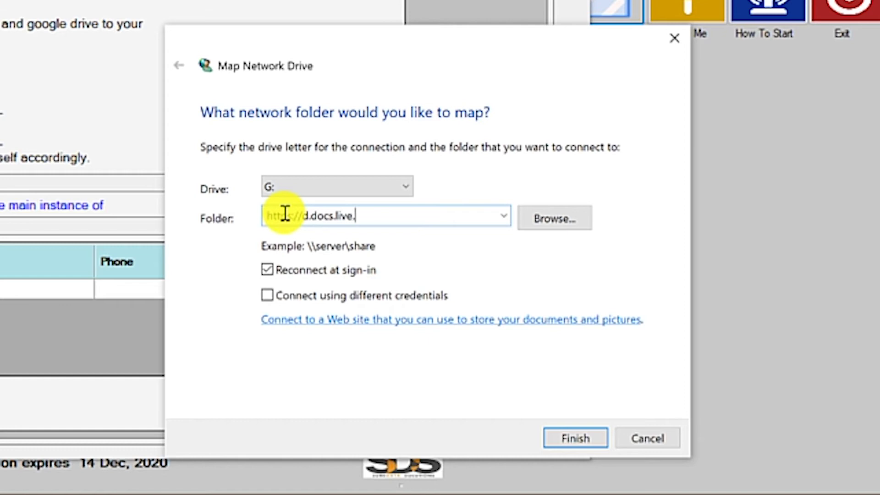
type("net/")
right_click(401, 216)
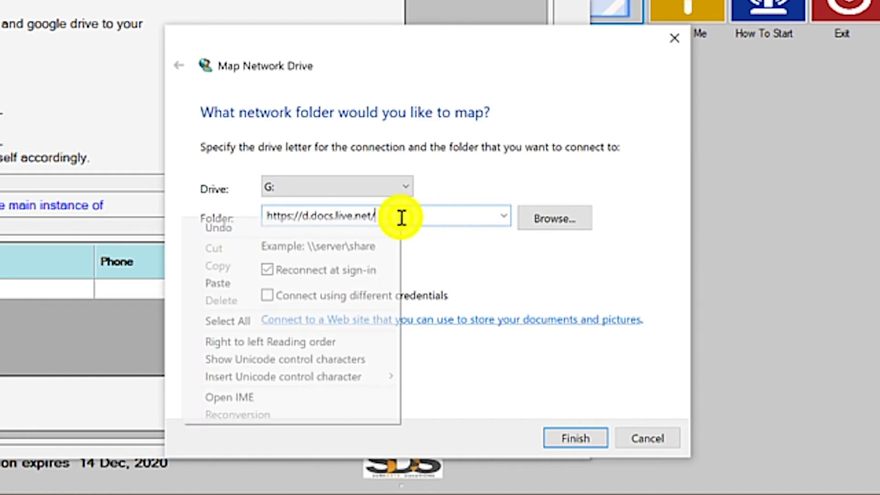
left_click(321, 287)
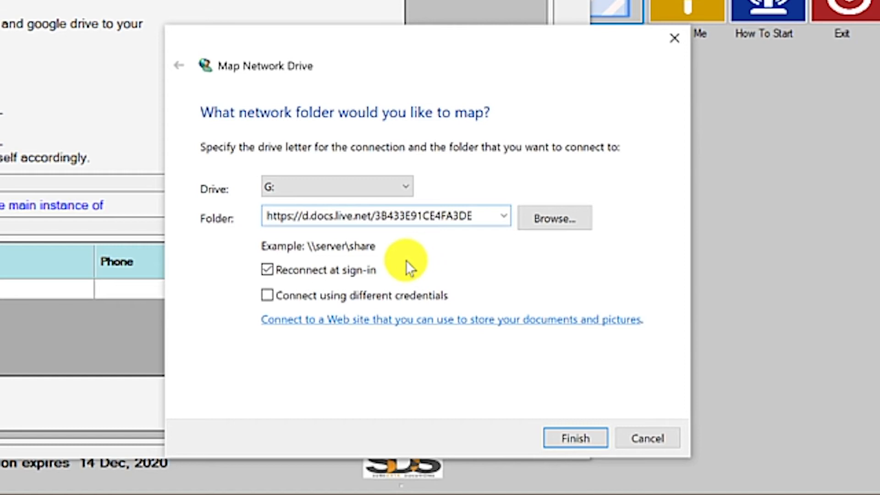
left_click_drag(477, 214, 255, 212)
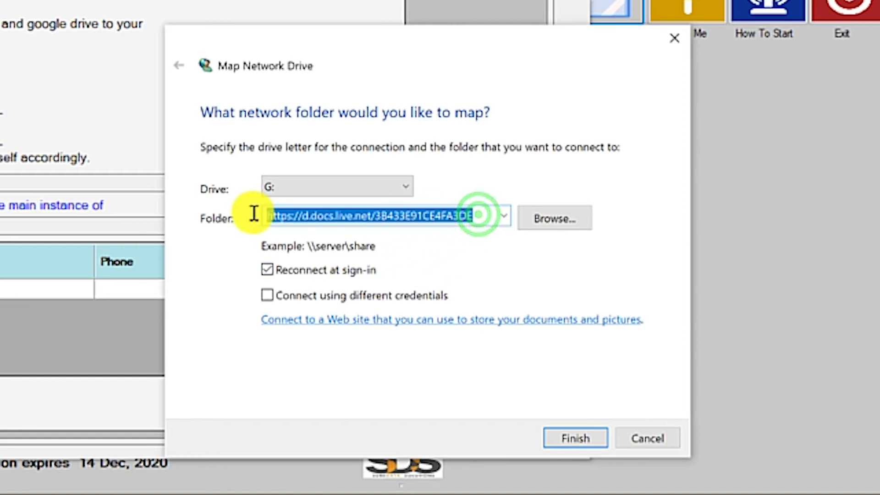
right_click(315, 213)
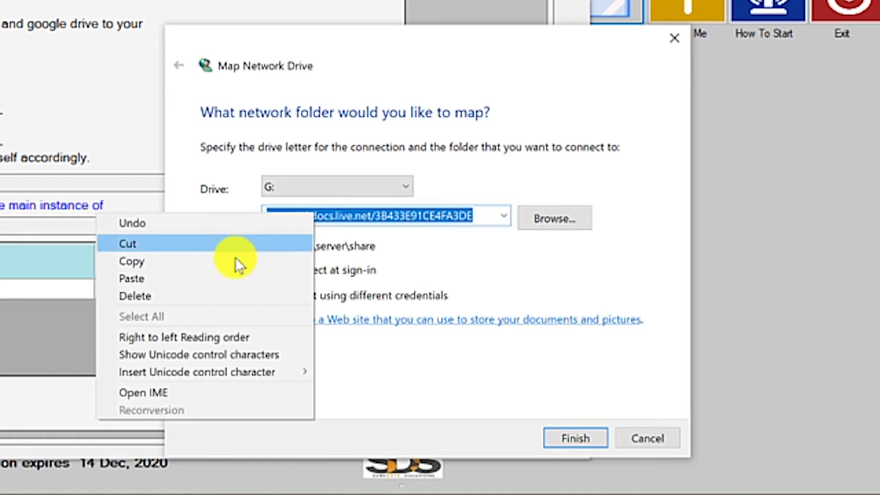
left_click(201, 263)
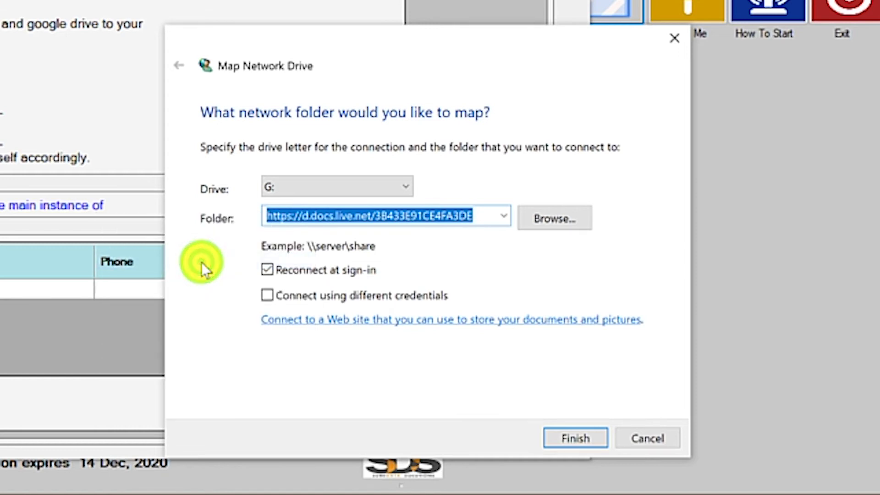
left_click(568, 441)
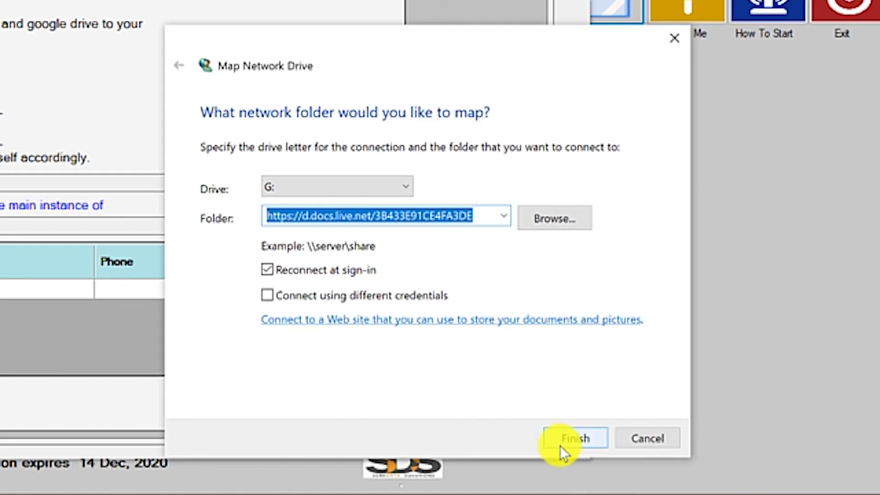
left_click(574, 443)
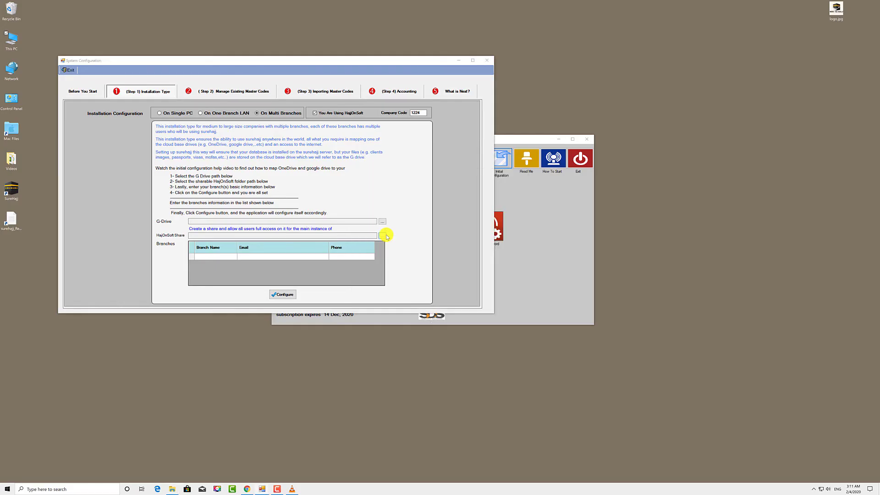
- Rename the mapped OneDrive network drive to SureHajj (G:) and open it
left_click(626, 213)
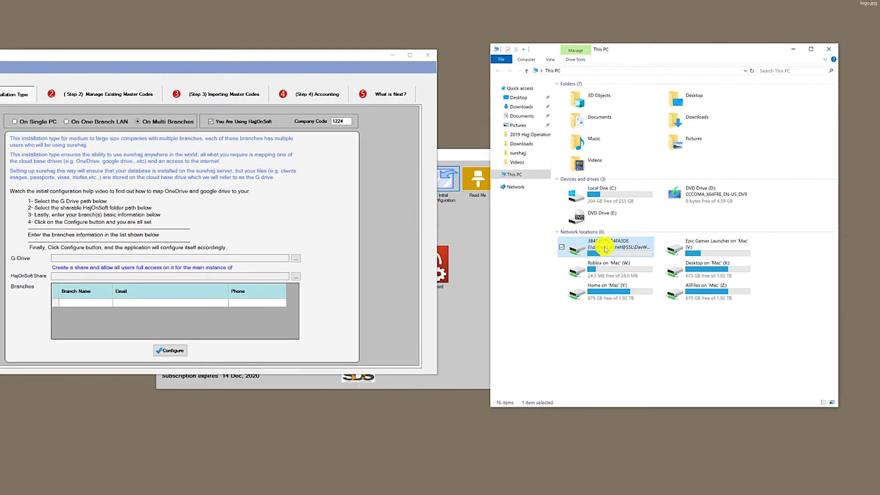
right_click(623, 222)
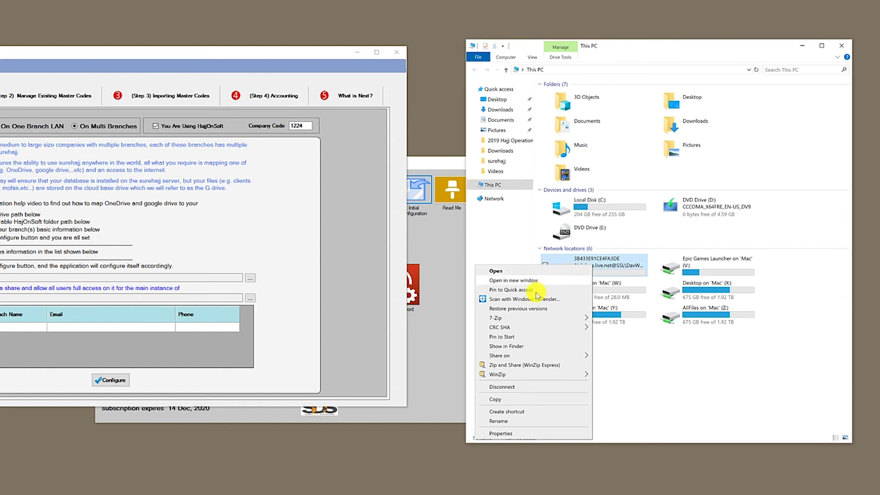
left_click(513, 421)
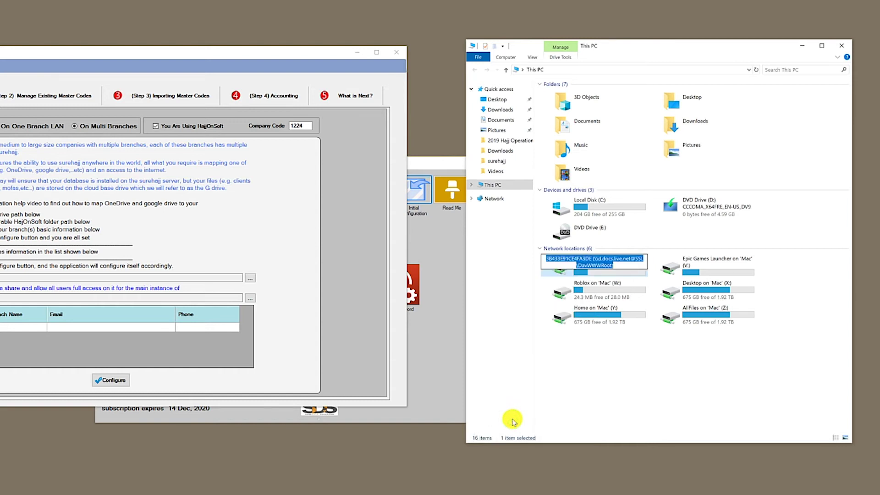
type("SureHajj")
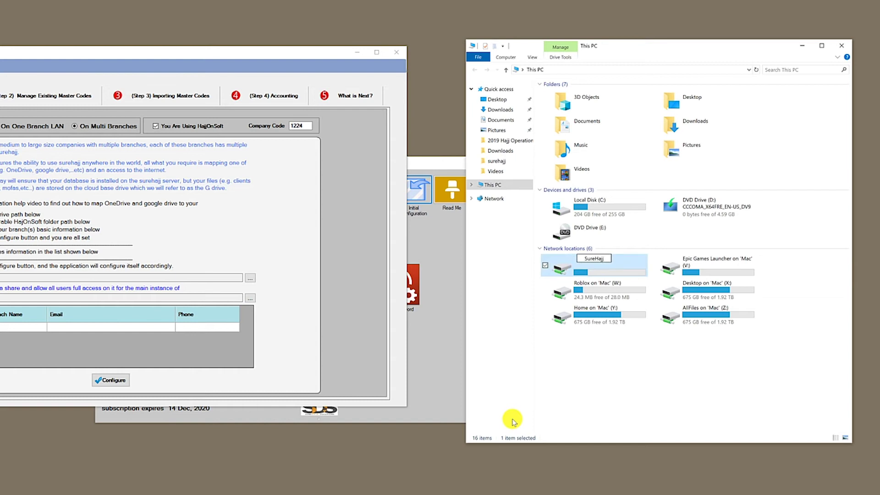
key("Return")
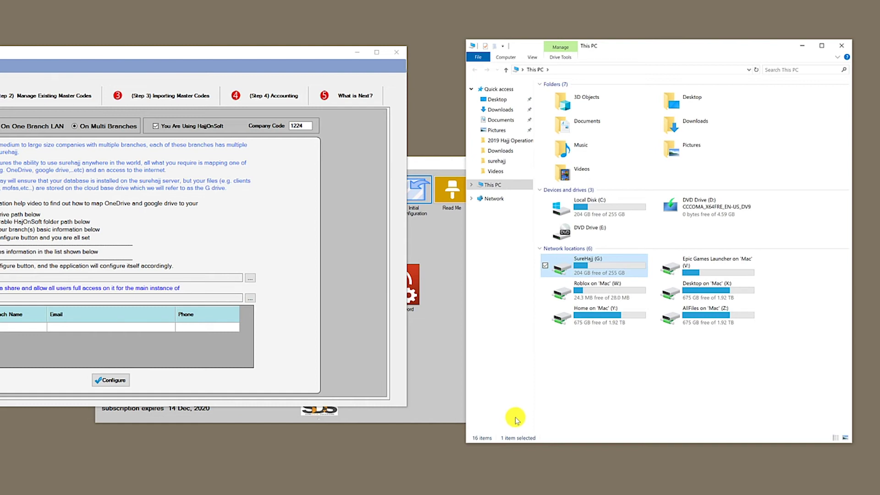
double_click(592, 266)
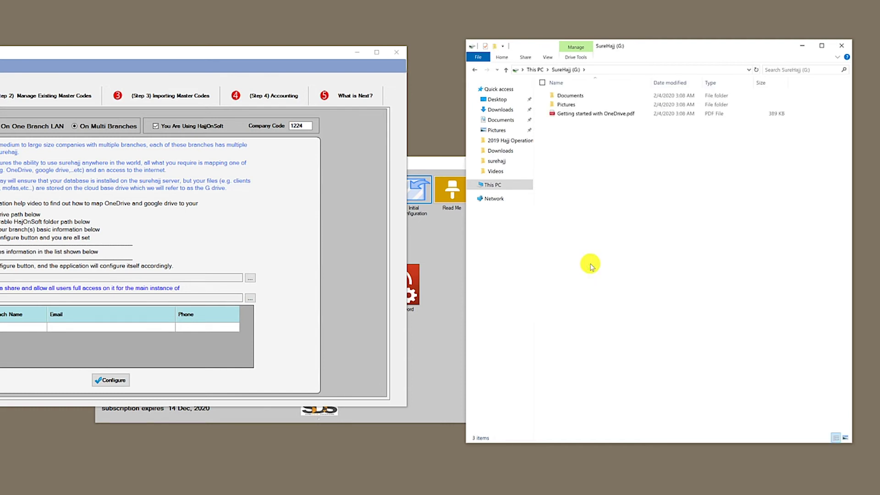
- Create a 'Surehajj Data' folder on the SureHajj (G:) drive, then close the Explorer window
right_click(590, 158)
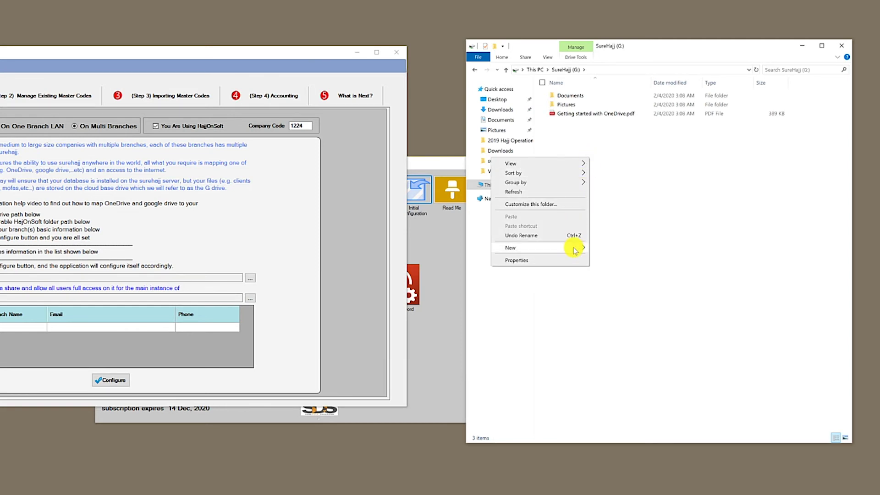
left_click(593, 247)
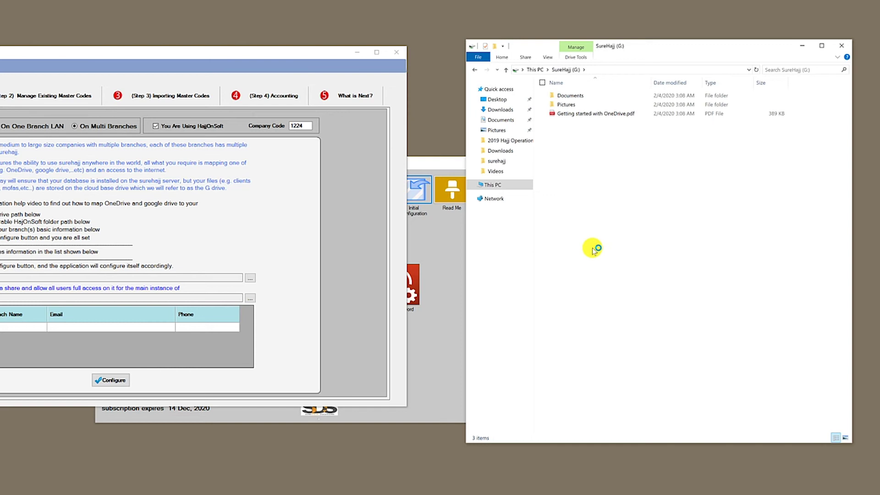
left_click(575, 123)
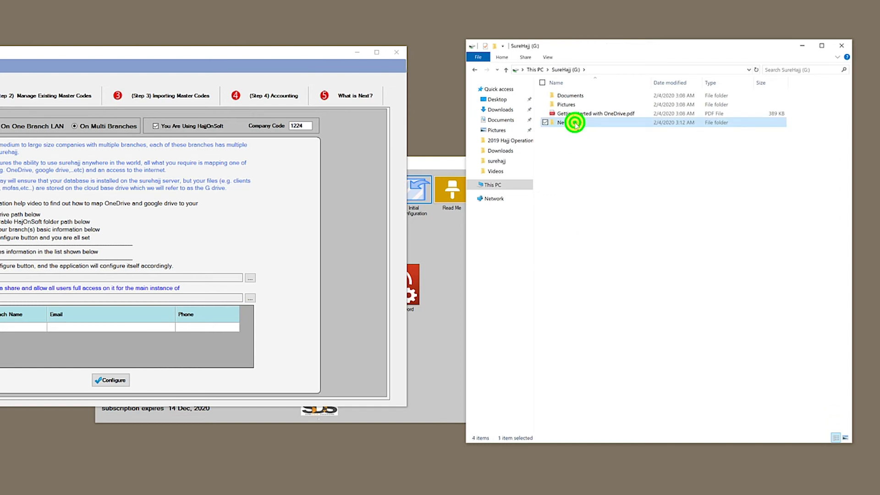
type("Surehajj Data")
key("Return")
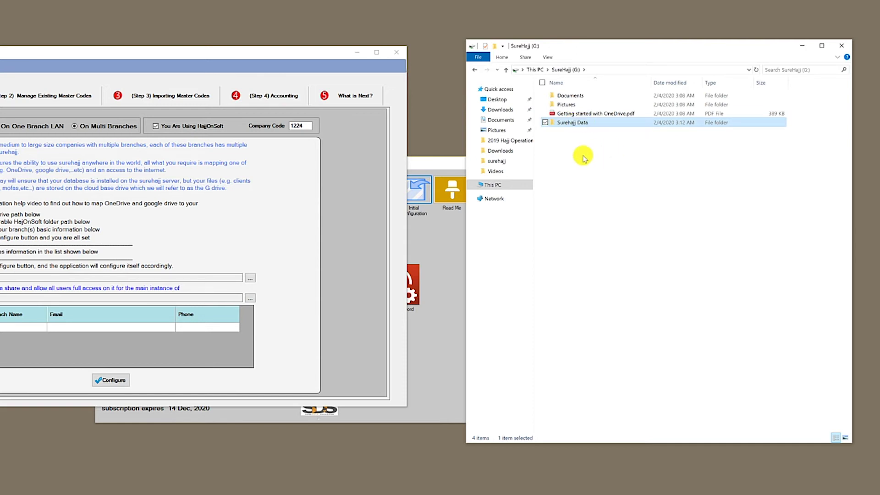
left_click(580, 156)
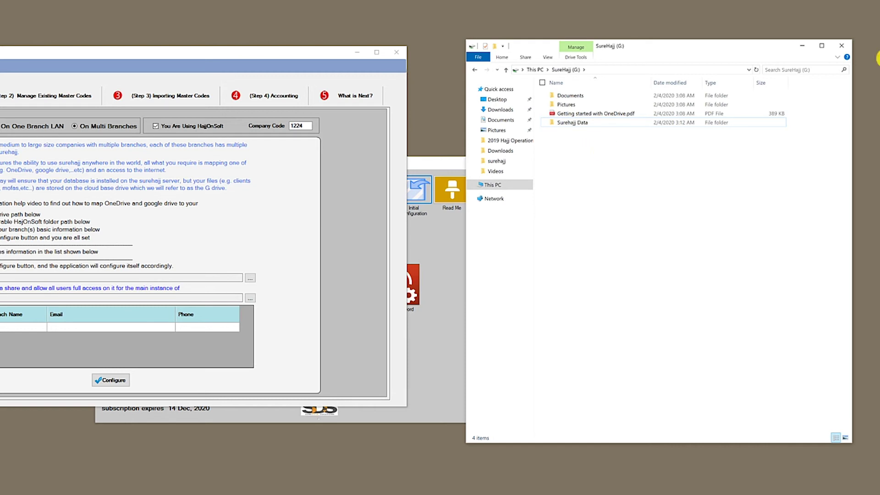
left_click(843, 47)
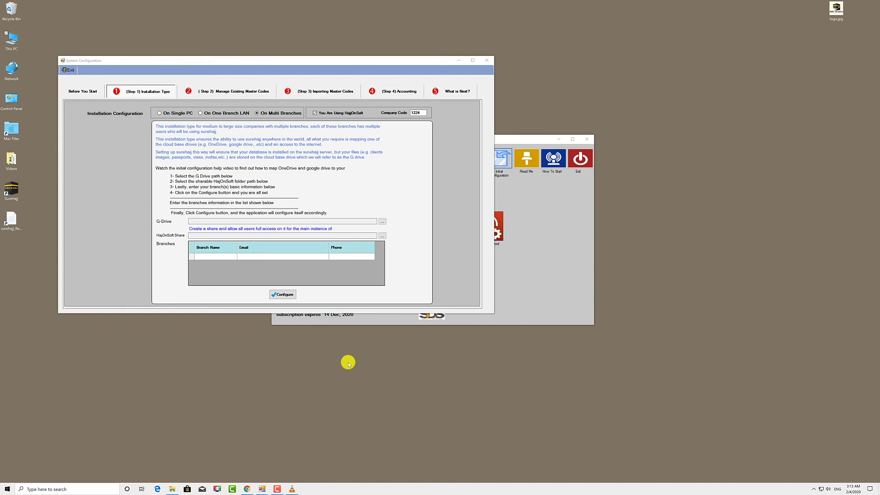
left_click(16, 46)
double_click(16, 45)
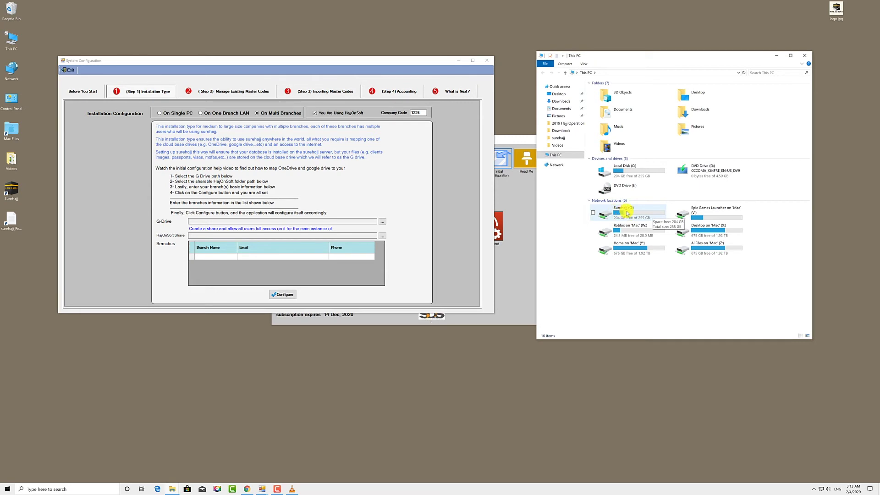
double_click(627, 213)
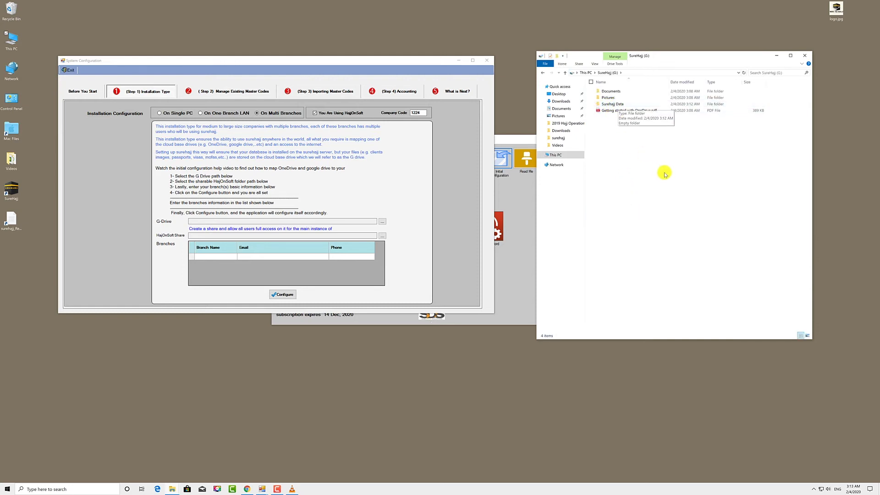
left_click(805, 55)
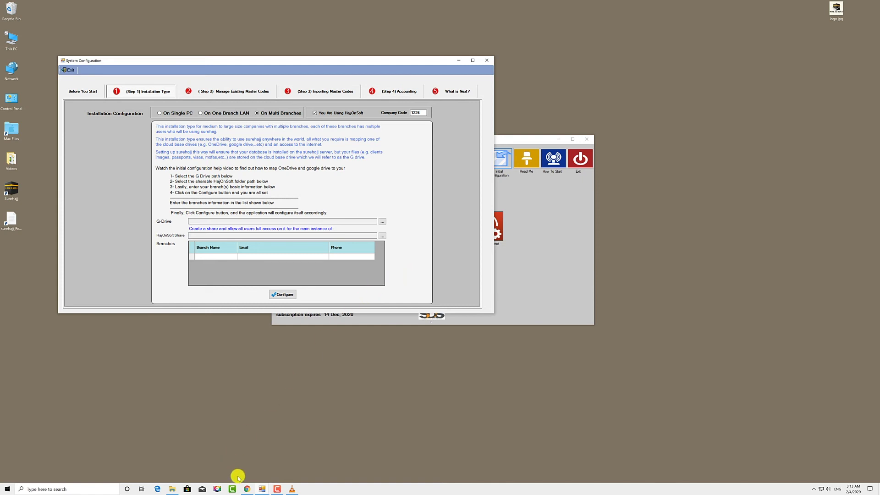
left_click(245, 489)
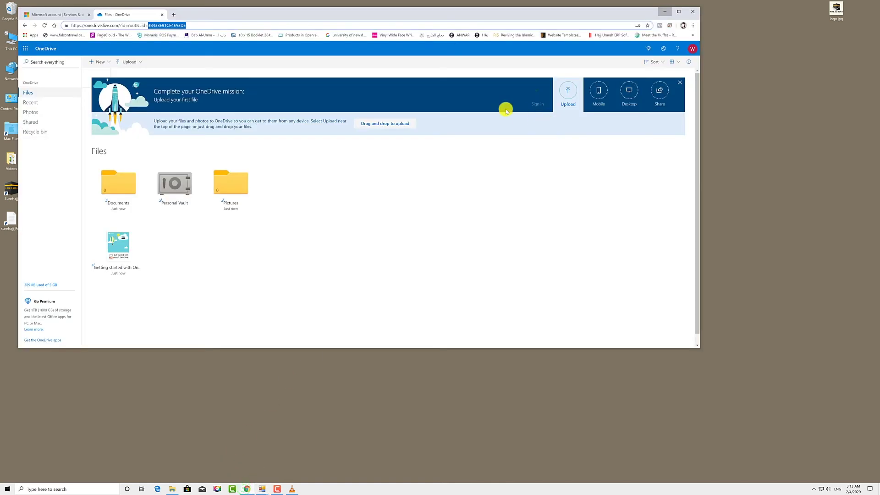
- Go to google.ca, find the Drive File Stream download, and launch GoogleDriveFSSetup.exe
left_click(176, 25)
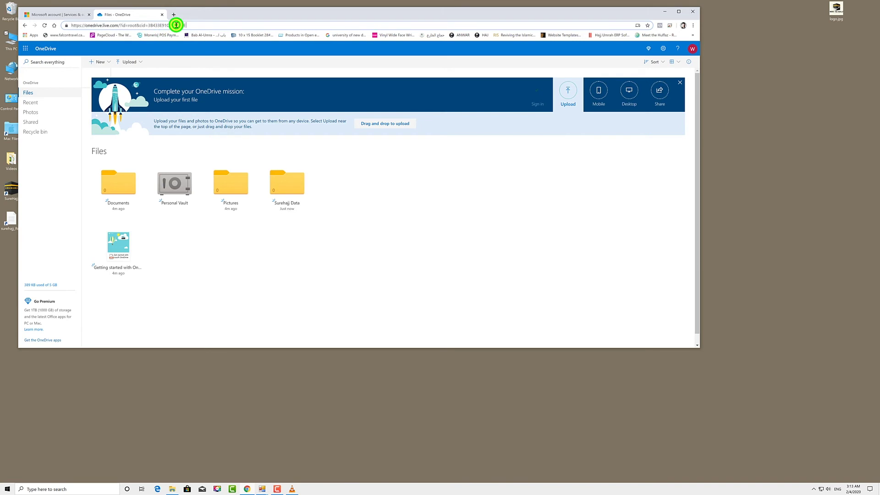
triple_click(176, 25)
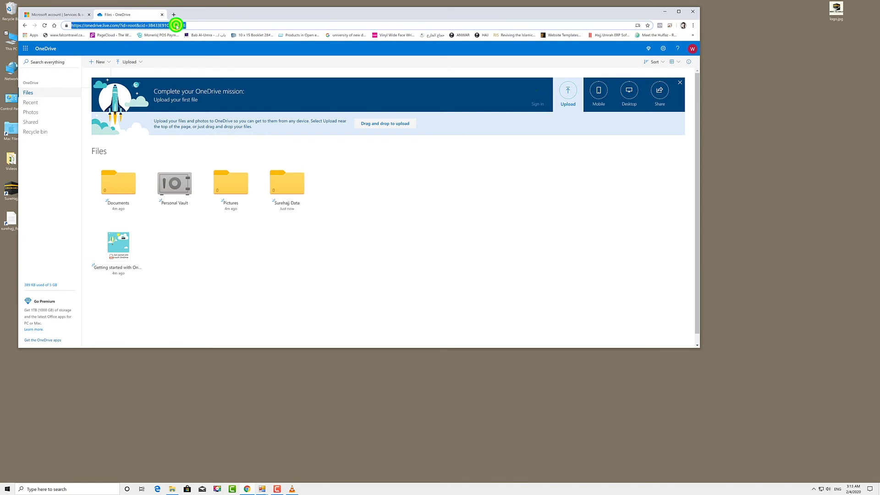
type("google.ca")
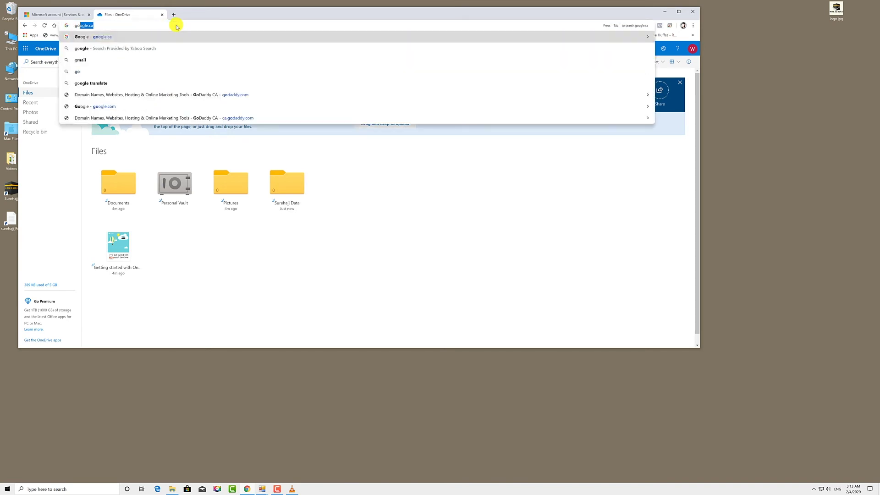
key("Return")
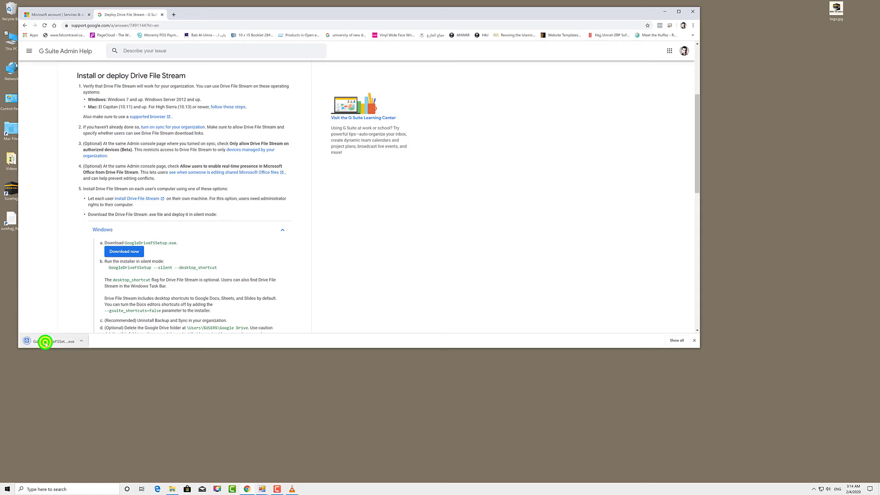
left_click(51, 341)
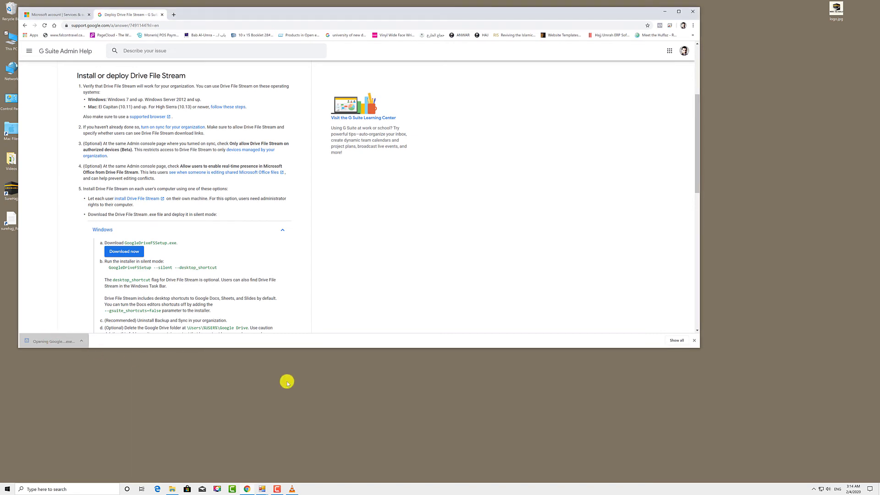
- Install Google Drive File Stream without Docs, Sheets and Slides desktop shortcuts, and minimize Chrome
left_click(403, 288)
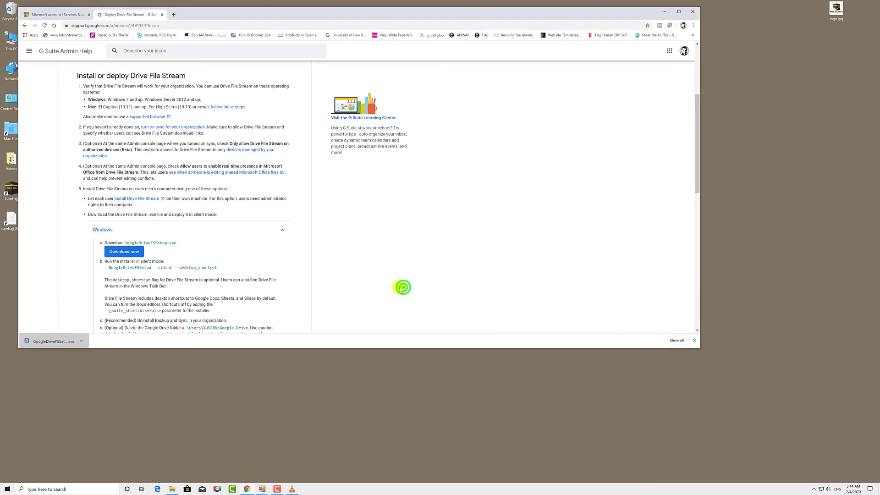
left_click(411, 250)
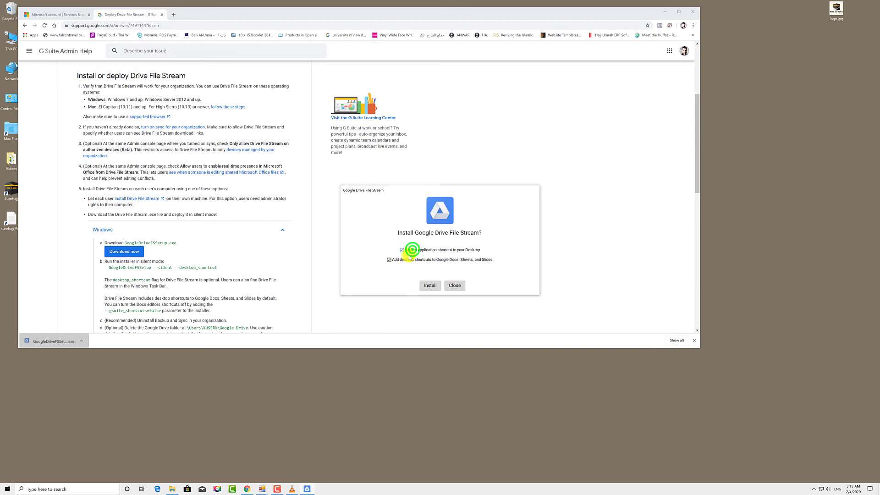
left_click(403, 259)
left_click(430, 285)
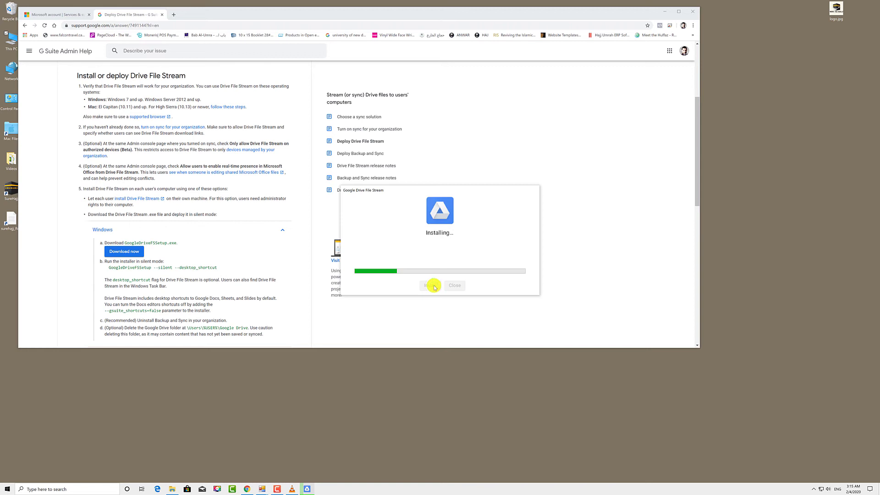
left_click(665, 11)
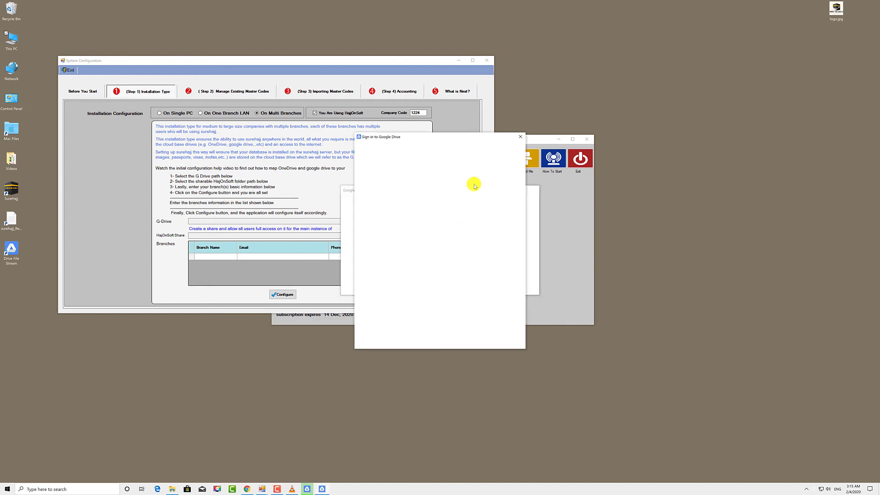
- Dismiss the Drive File Stream installation-complete message
left_click_drag(463, 135, 376, 135)
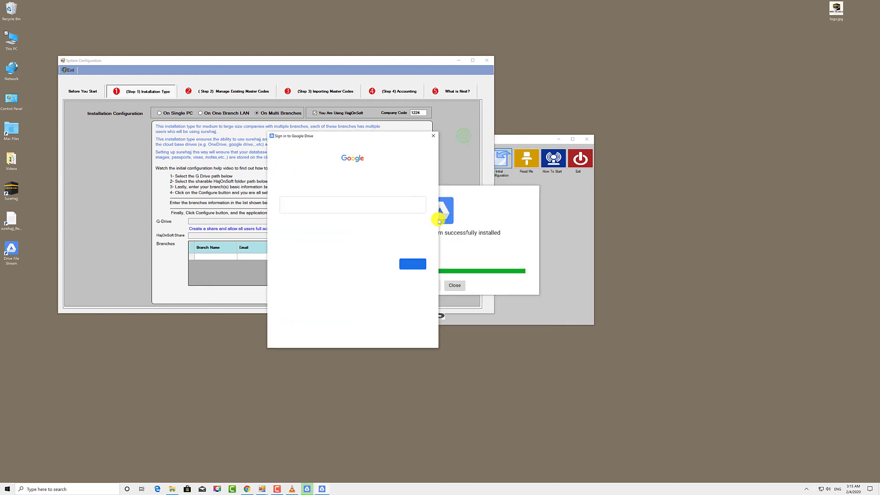
left_click(455, 286)
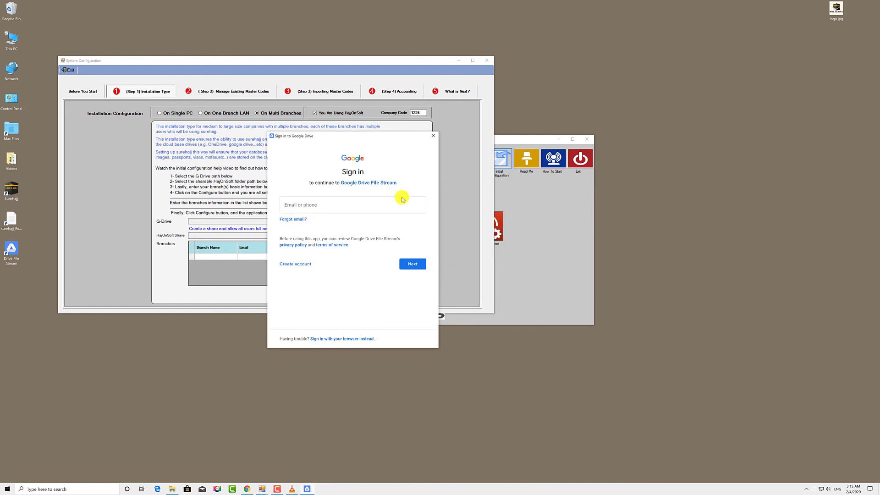
left_click_drag(372, 136, 467, 140)
- Sign in to Google Drive with the account e-mail and password
left_click(426, 209)
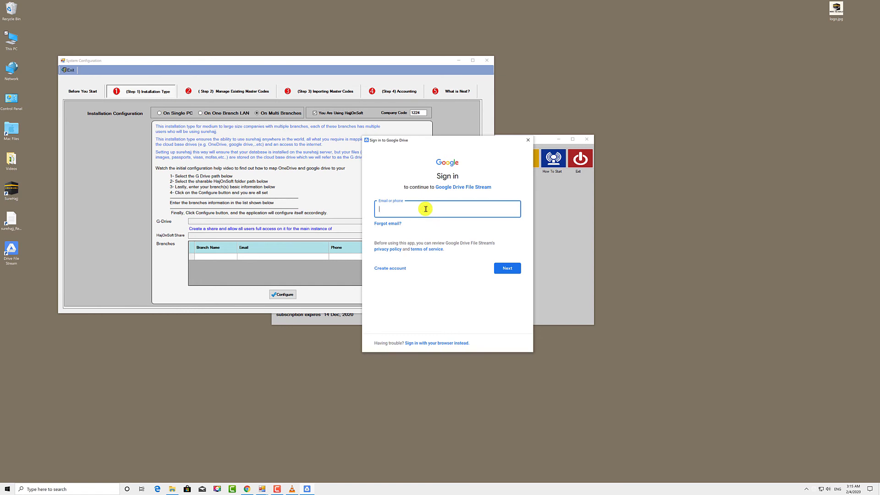
key("ctrl+v")
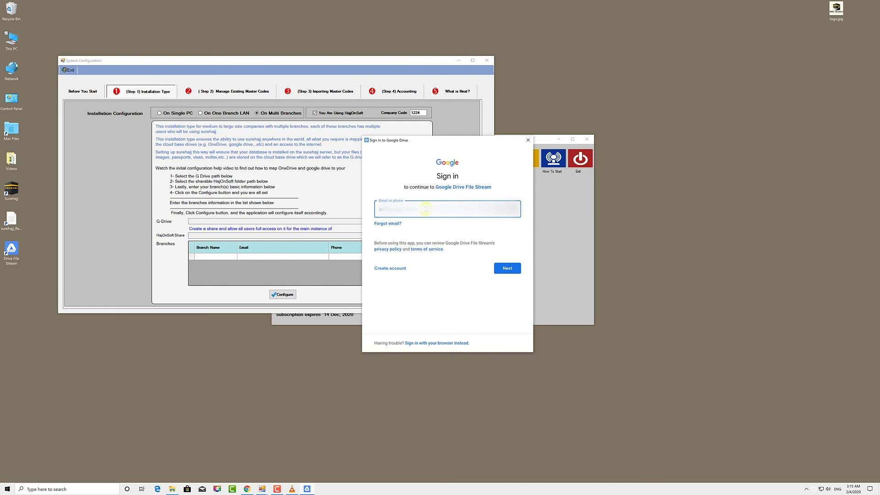
key("Return")
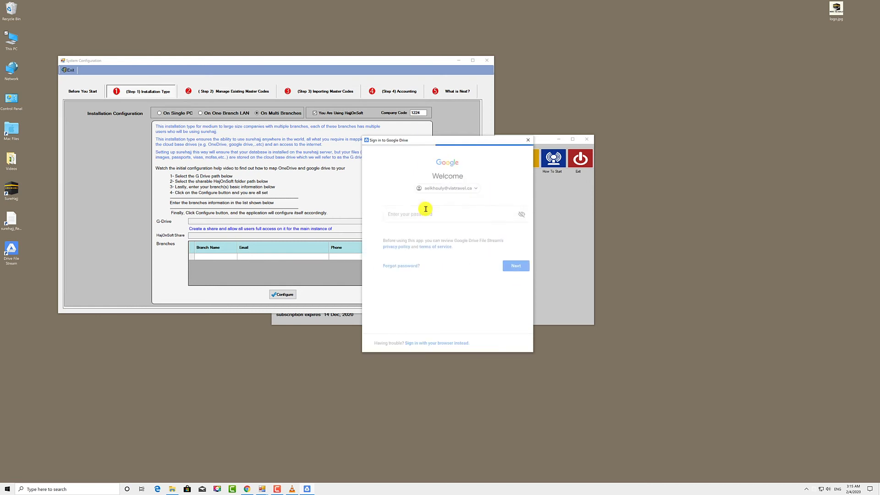
type("••••")
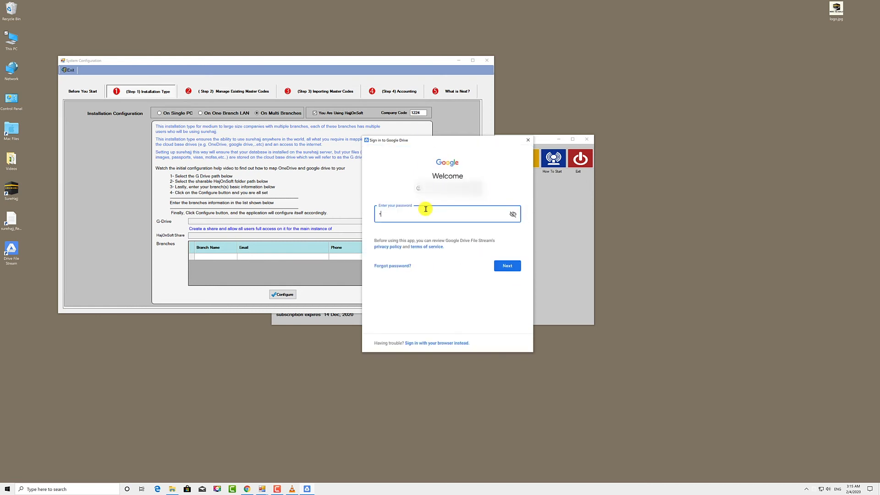
type("••••••")
key("Return")
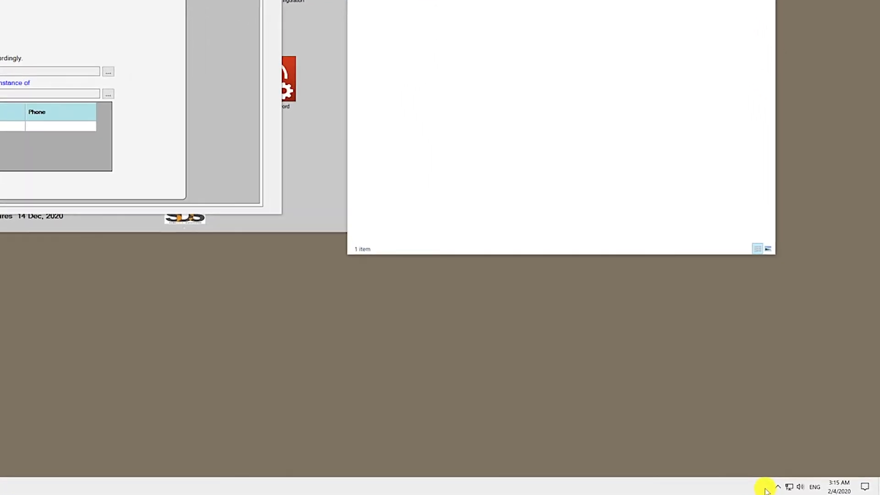
- Open Drive File Stream preferences from its notification-area icon's settings menu
left_click(786, 489)
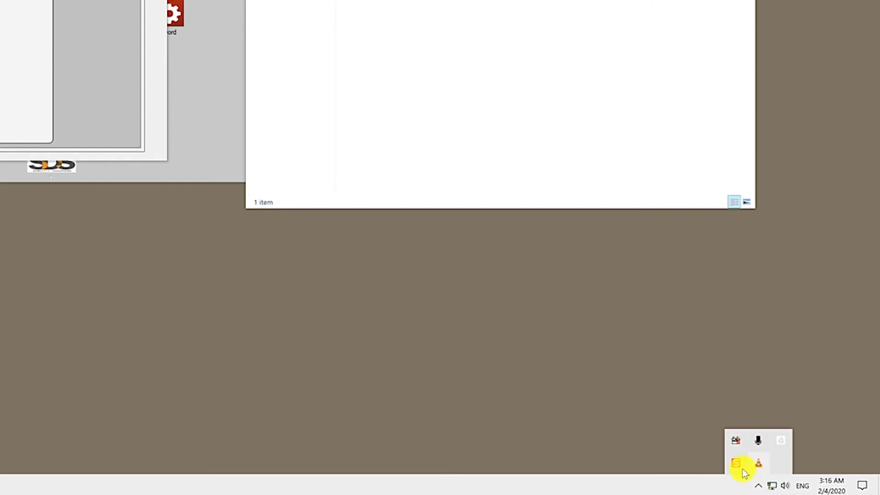
left_click(783, 443)
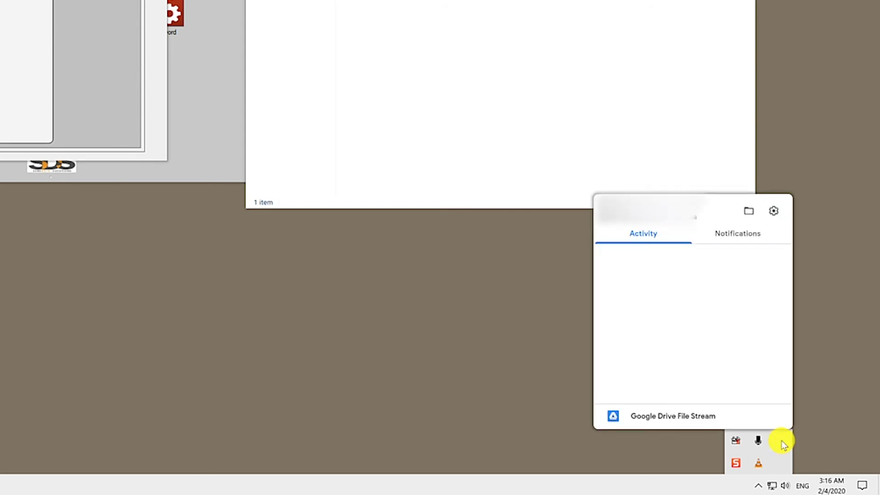
left_click(773, 211)
left_click(774, 211)
left_click(719, 296)
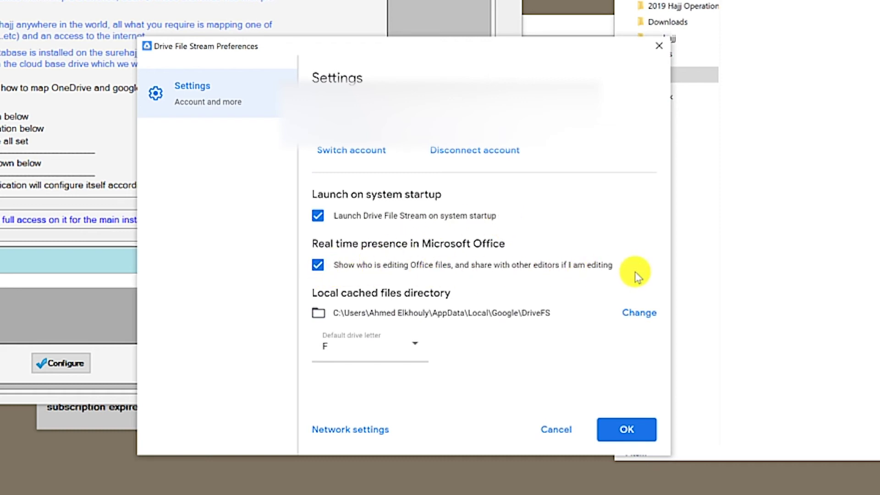
- Keep F as the default drive letter, save the preferences, and postpone the restart
left_click(376, 356)
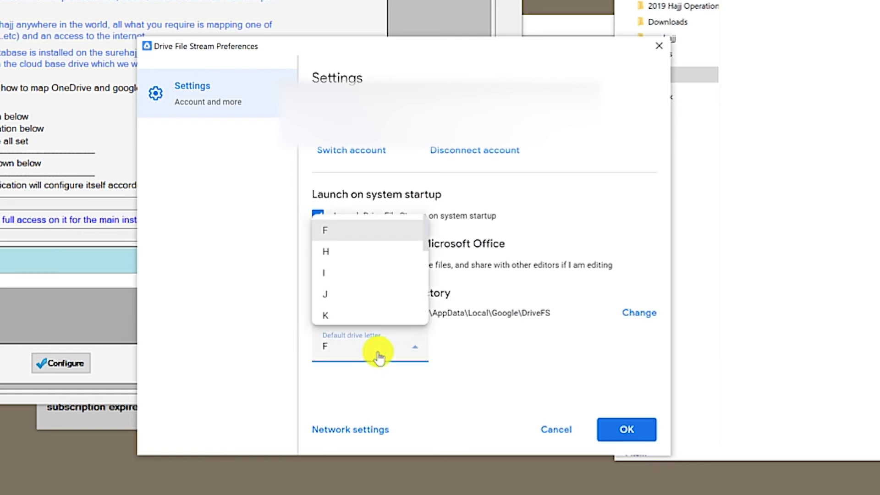
left_click(376, 354)
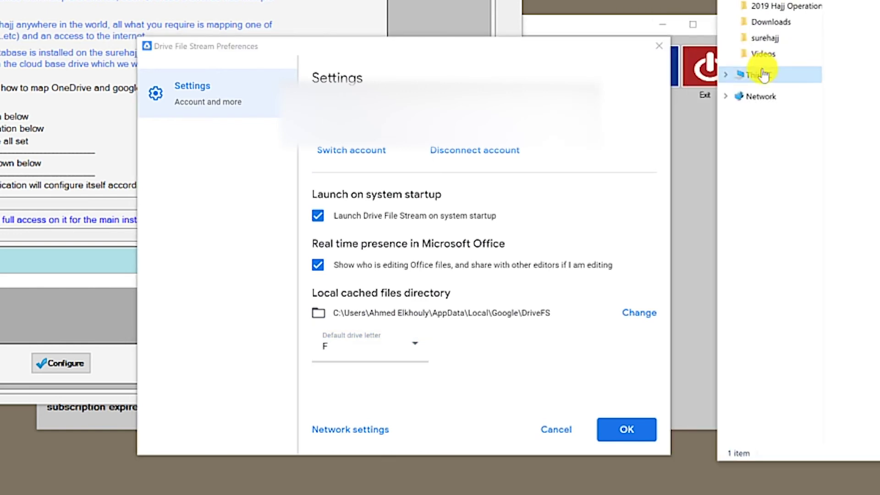
left_click(762, 73)
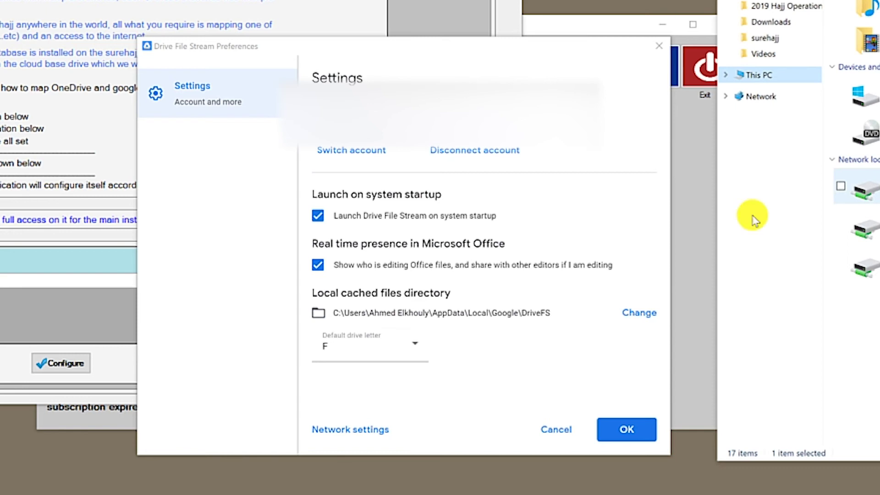
left_click(329, 357)
left_click(621, 428)
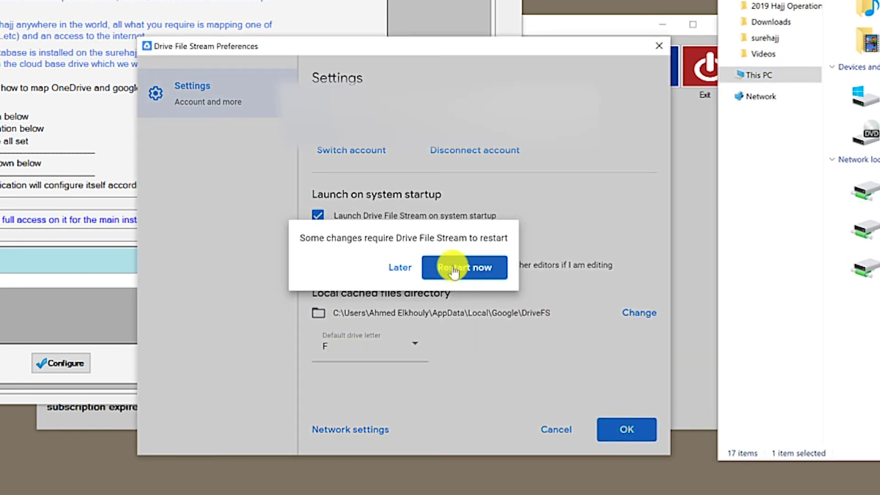
left_click(400, 266)
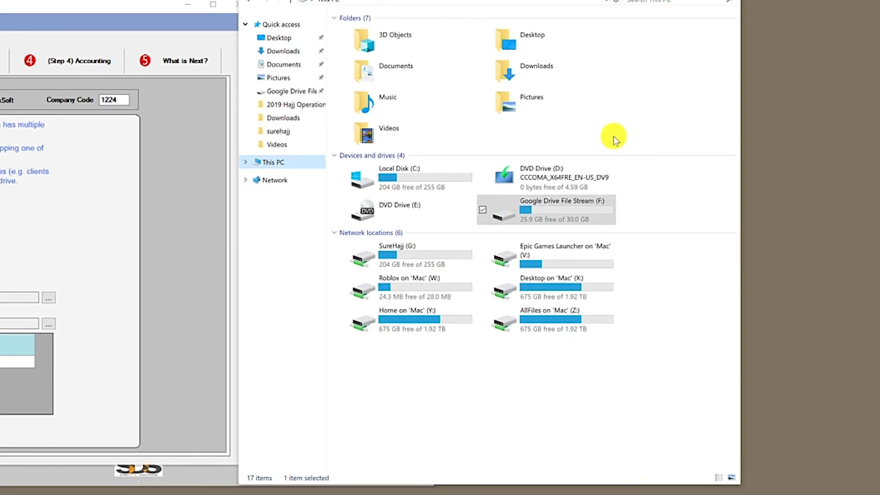
- Rename the Google Drive File Stream (F:) drive to SureHajj and open it
right_click(540, 210)
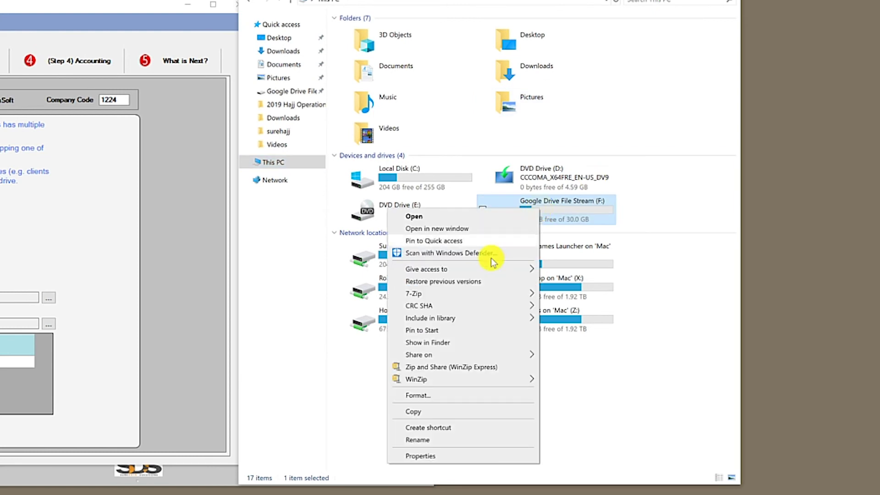
left_click(439, 439)
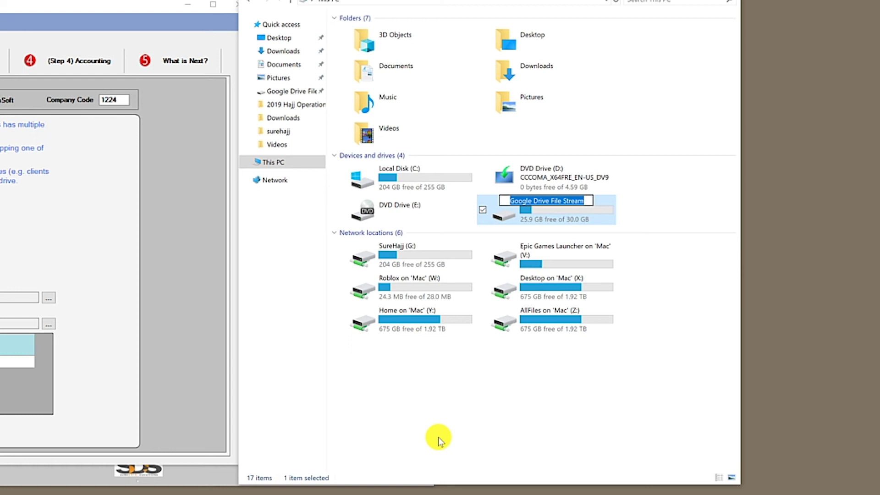
type("SureHajj")
key("Return")
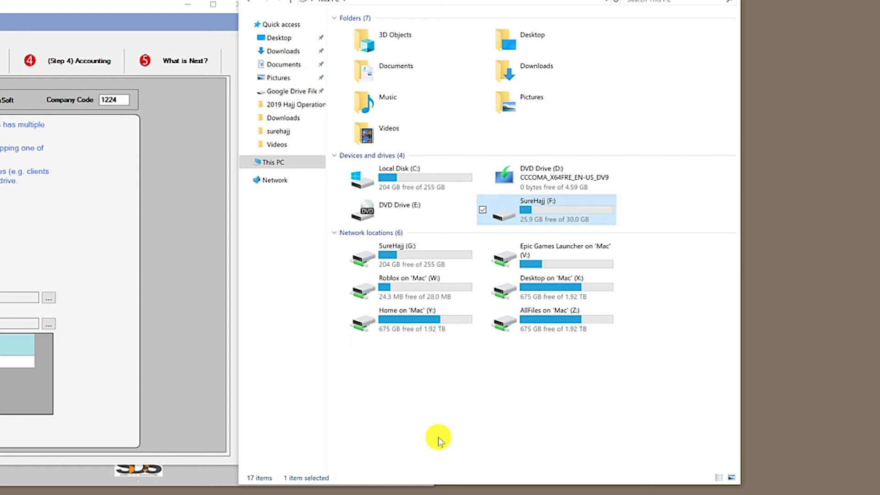
double_click(542, 212)
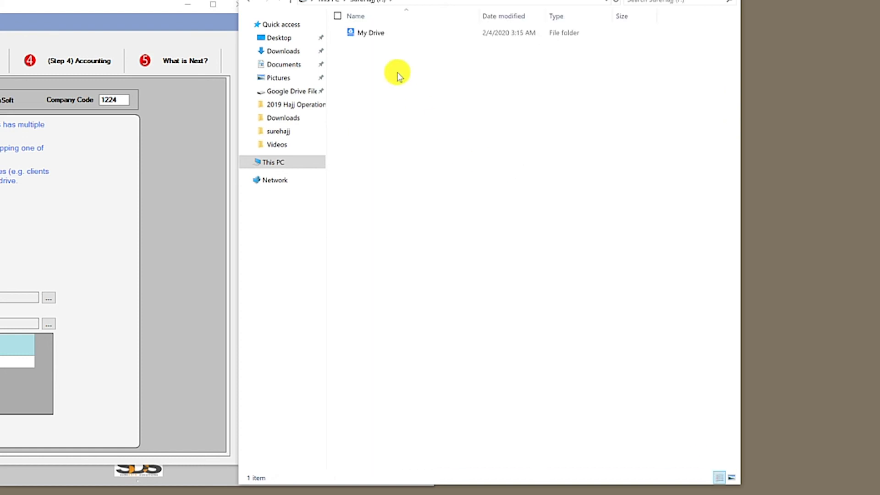
- Create a 'SureHajj Data' folder in My Drive, then close File Explorer
double_click(374, 34)
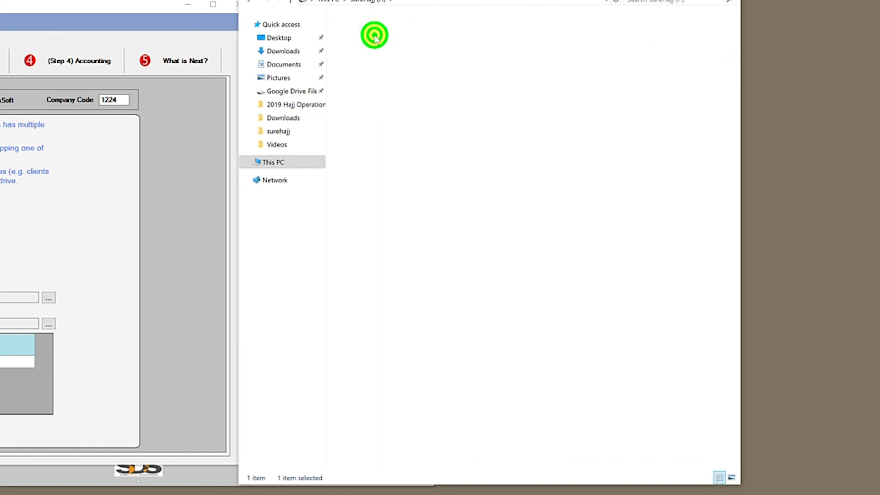
right_click(373, 94)
mouse_move(330, 228)
left_click(389, 231)
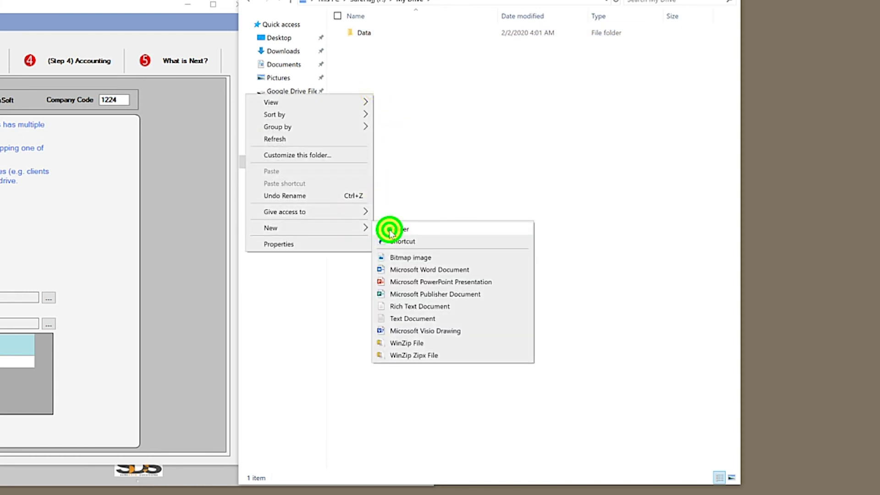
type("SureHajj Data")
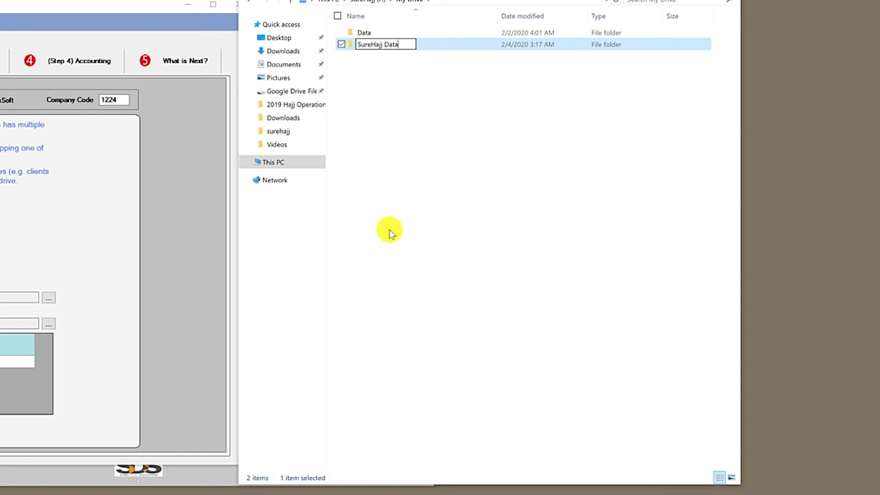
key("Return")
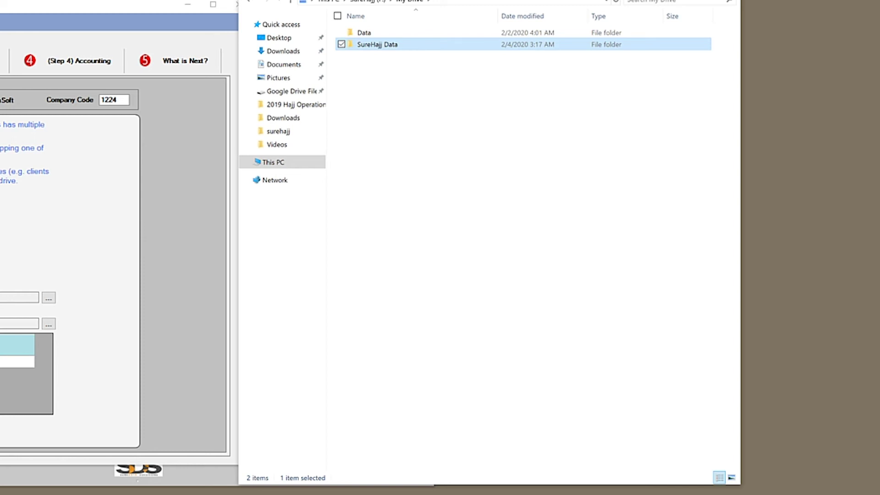
left_click(645, 0)
left_click(96, 249)
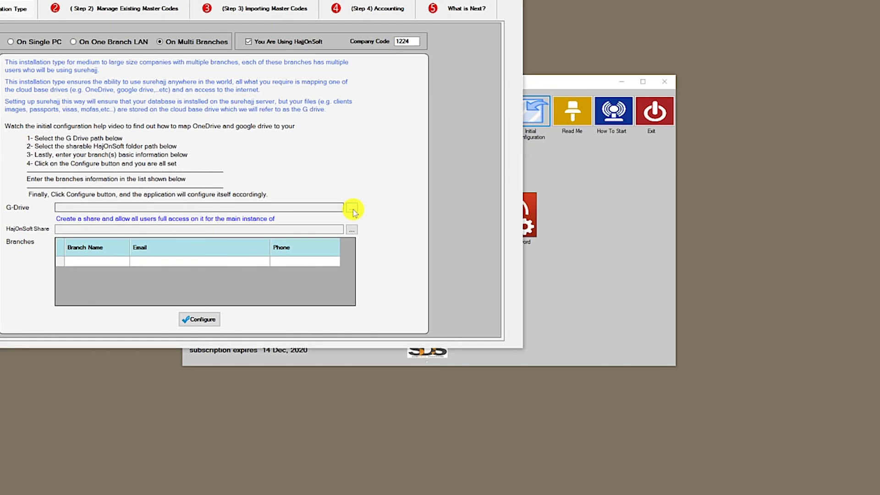
- Set the G-Drive path to F:\My Drive\SureHajj Data
left_click(351, 209)
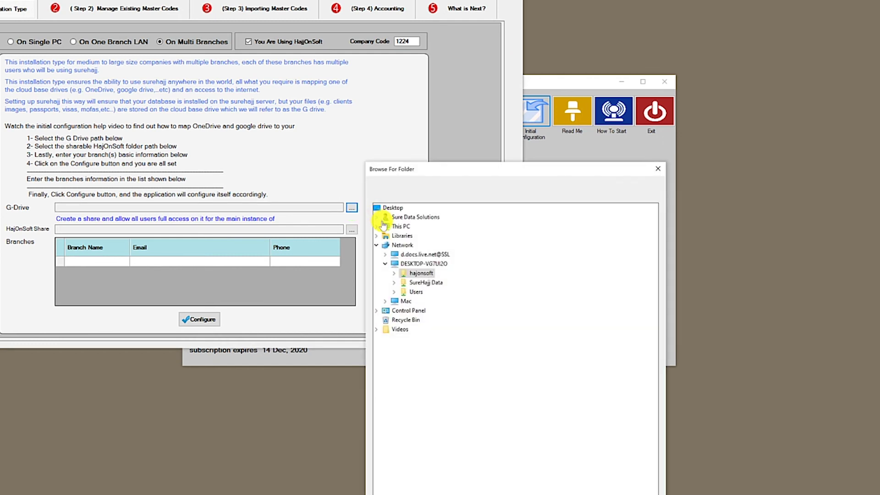
left_click(376, 226)
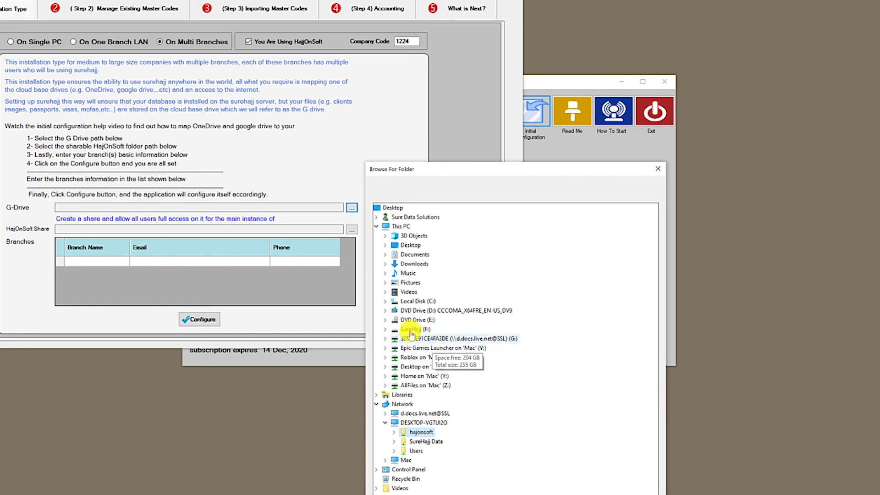
left_click(407, 338)
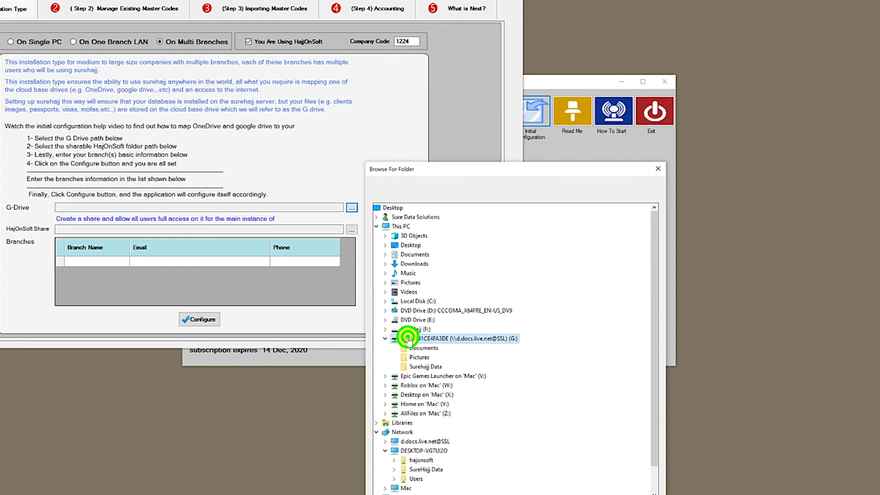
left_click(385, 329)
left_click(418, 339)
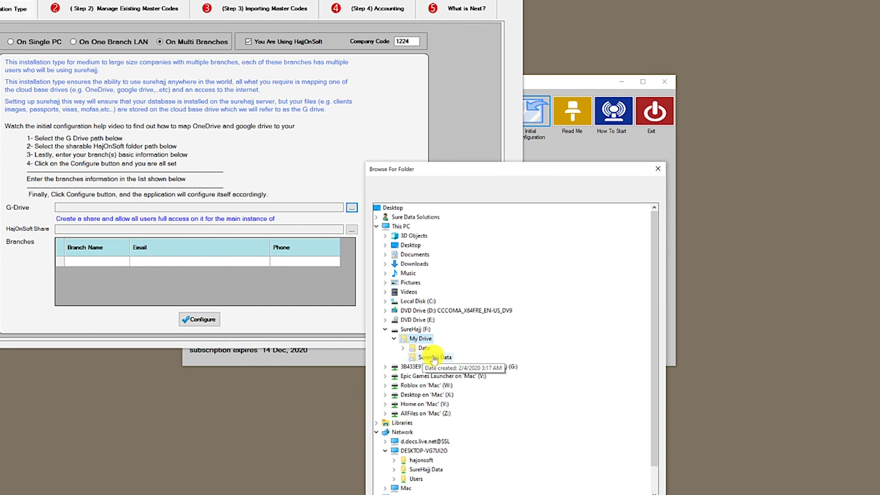
left_click(433, 358)
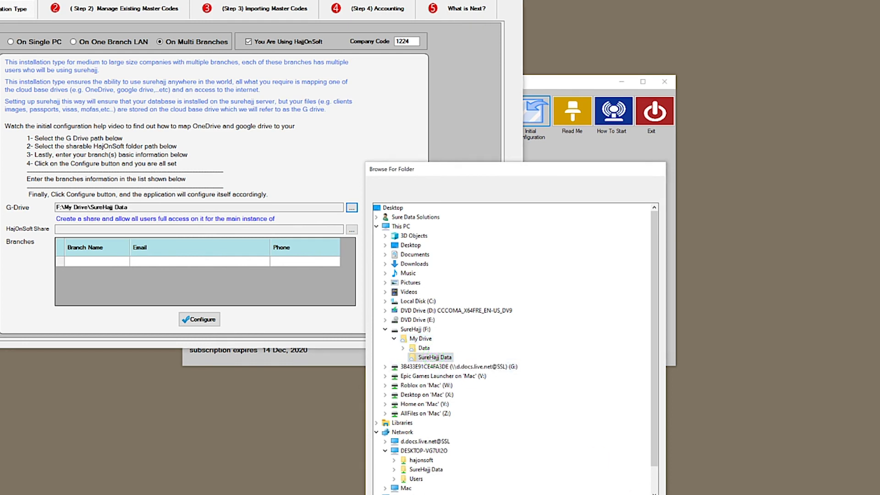
- Set the HajOnSoft Share to \\DESKTOP-VG7UI2O\hajonsoft
left_click(164, 229)
left_click(352, 230)
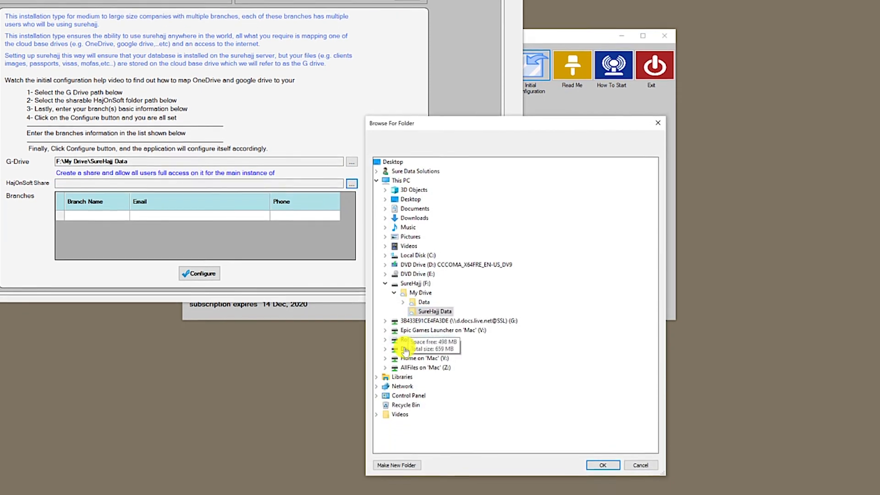
double_click(395, 386)
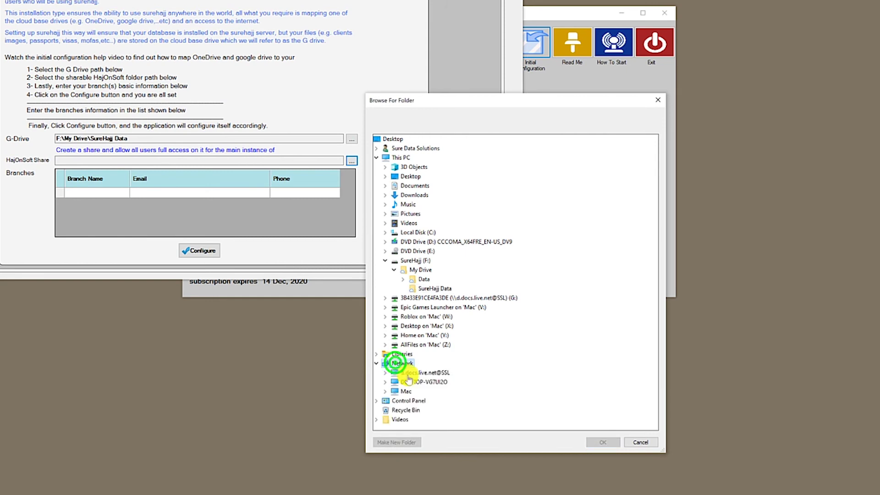
double_click(406, 381)
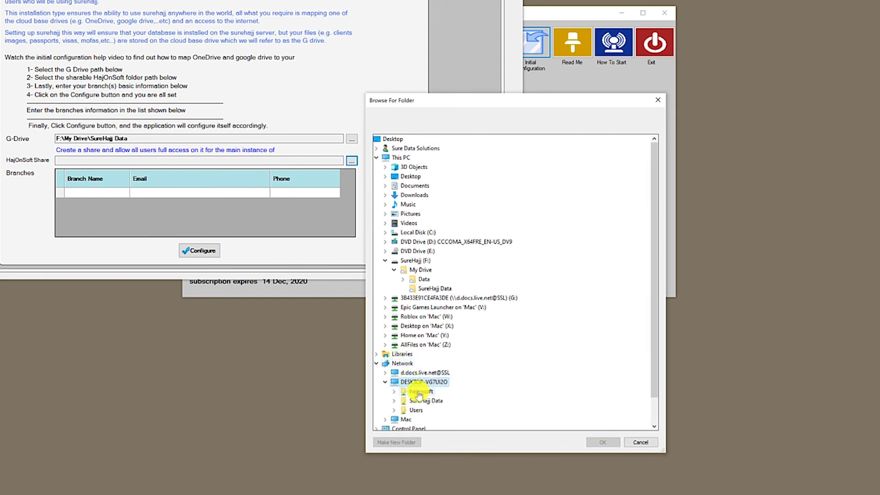
double_click(419, 393)
left_click(609, 443)
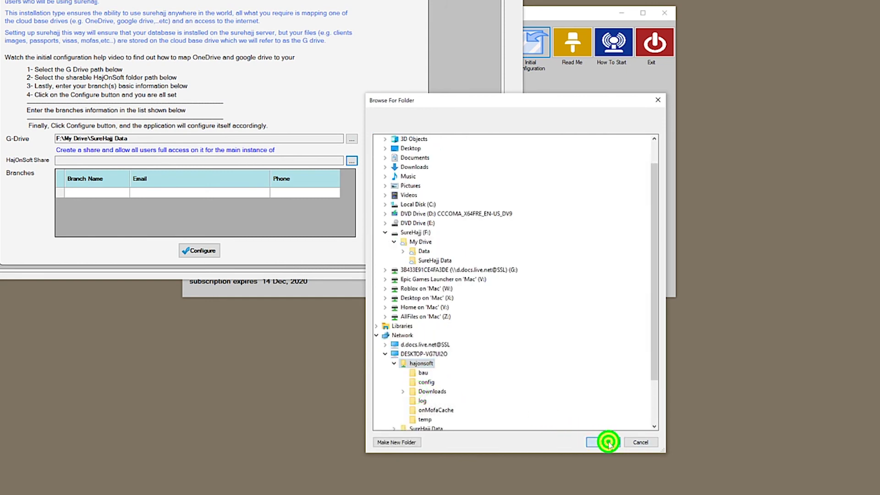
left_click(102, 194)
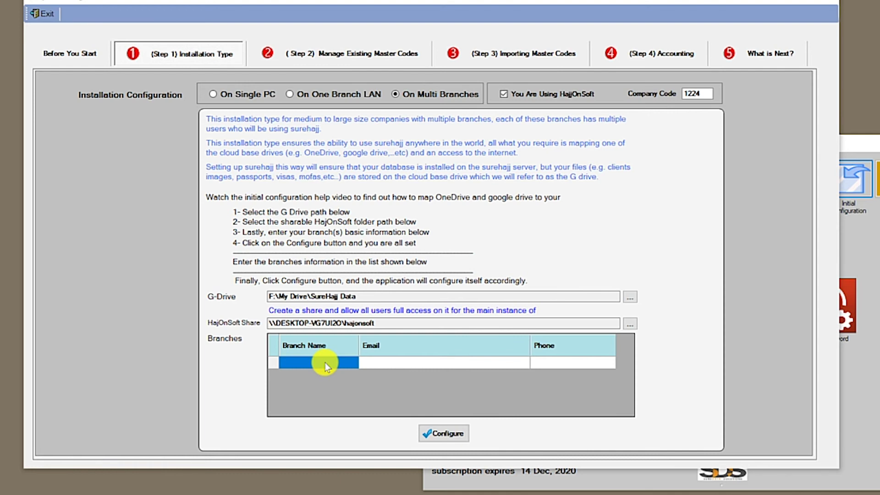
- Add Branch 1 with its e-mail address and phone number
type("Branch 1")
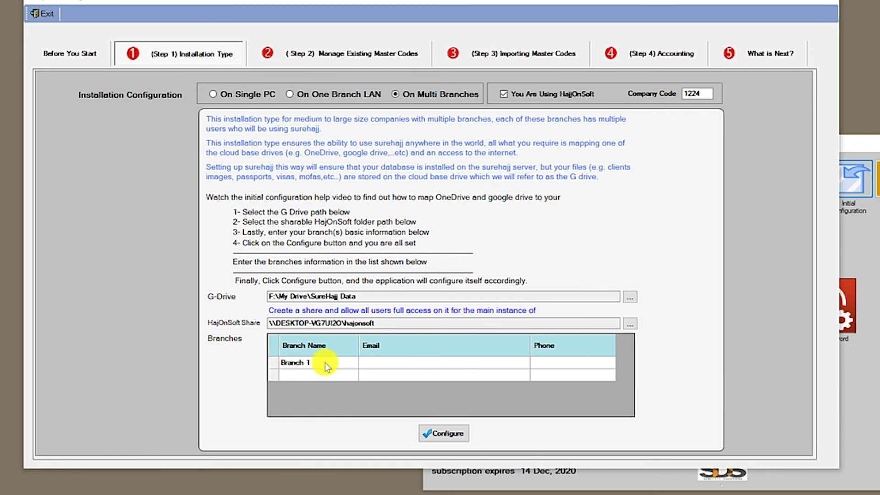
key("Tab")
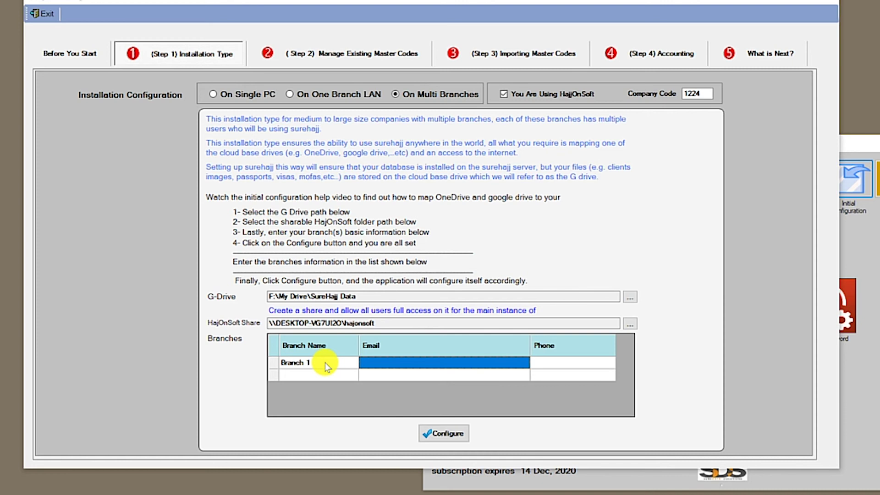
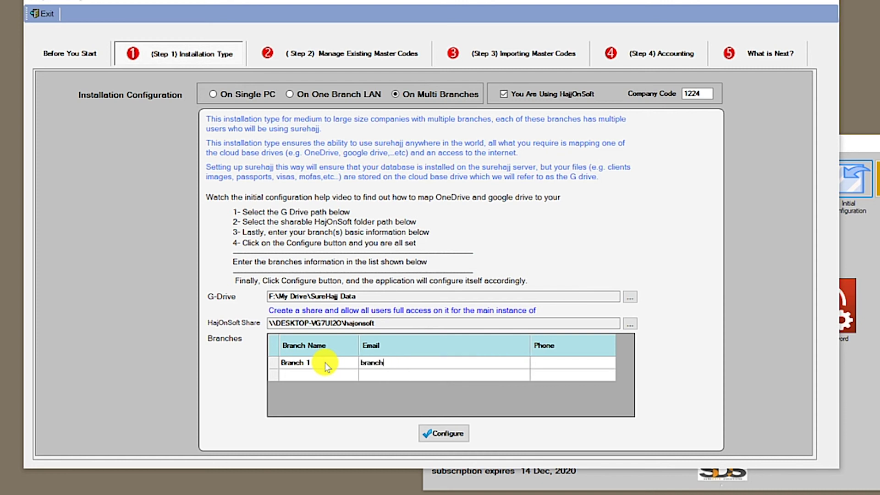
key("Tab")
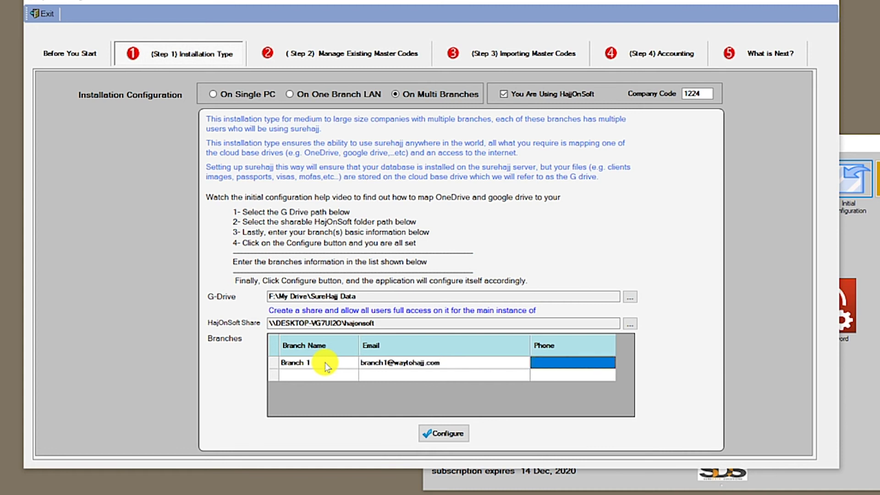
type("(905)")
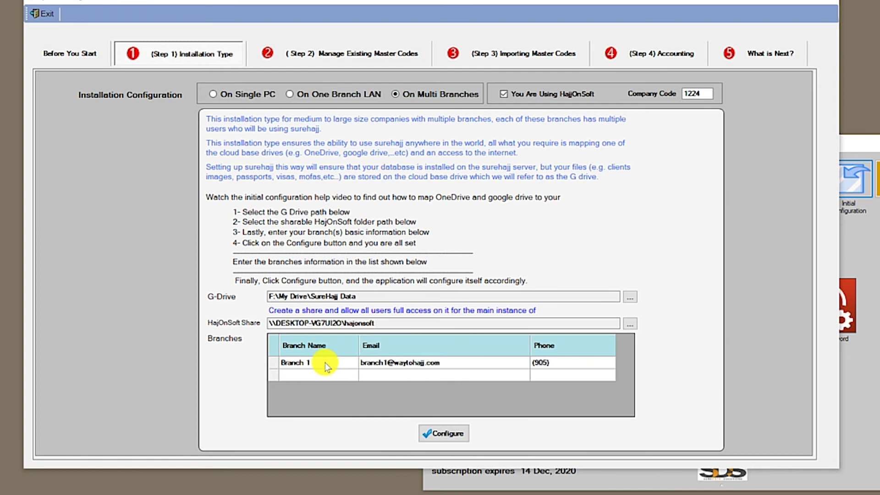
type("111-1111")
key("Tab")
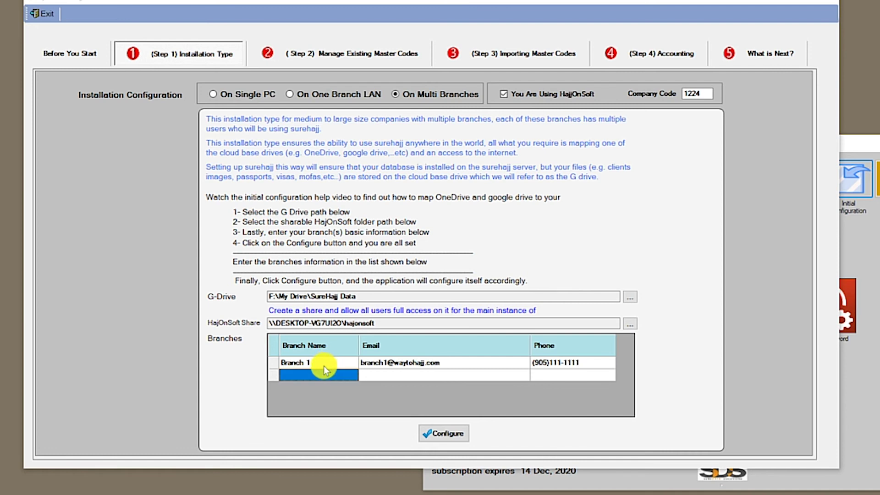
- Add Branch 2 with its e-mail address and phone number
type("Branch ")
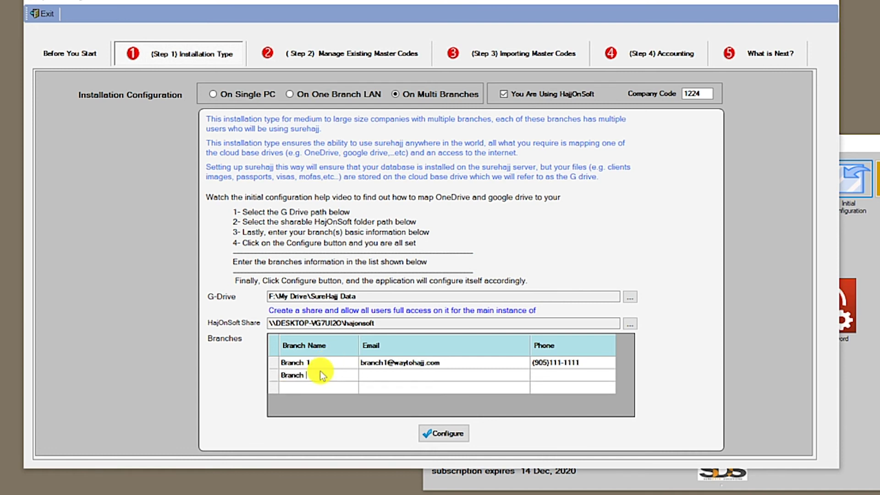
type("2")
key("Tab")
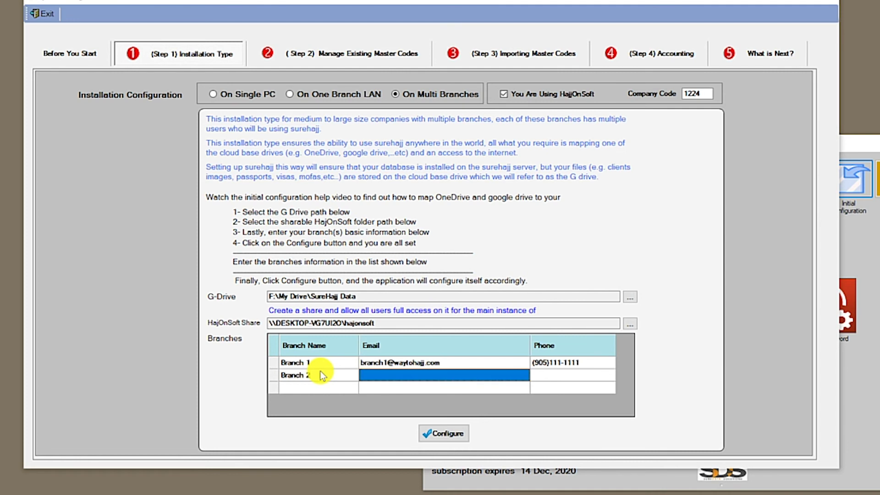
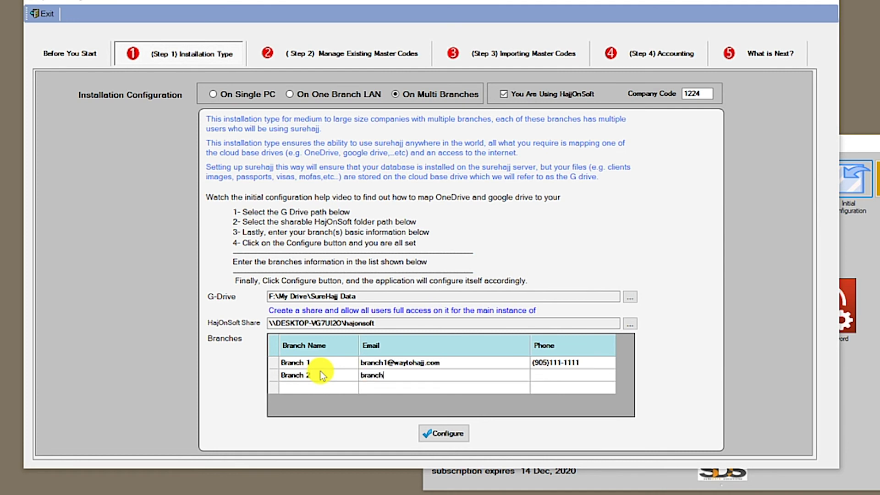
key("Tab")
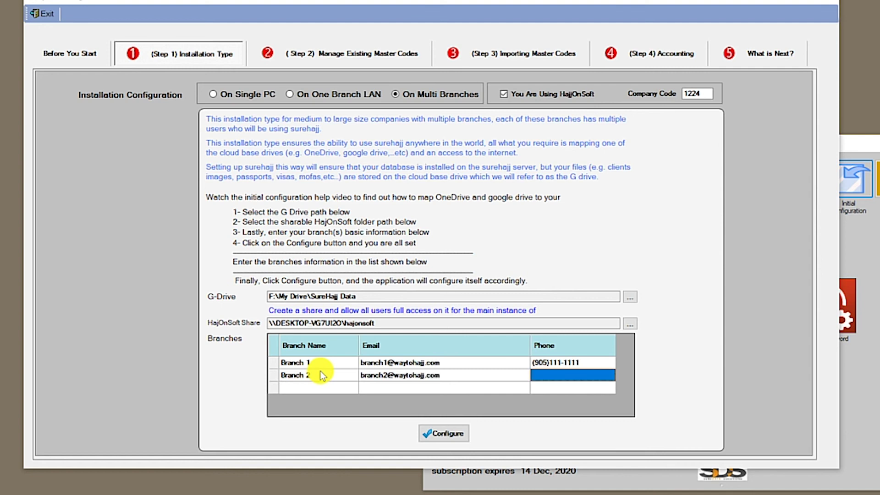
type("905222")
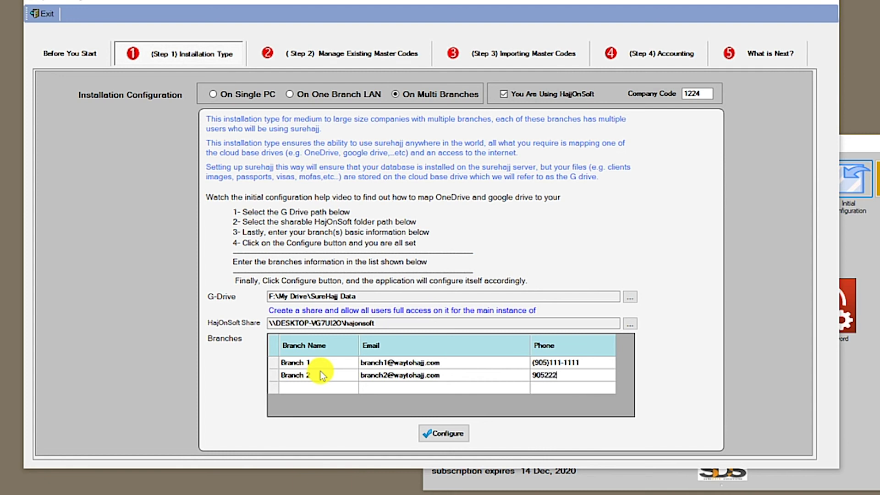
type("2222")
key("Tab")
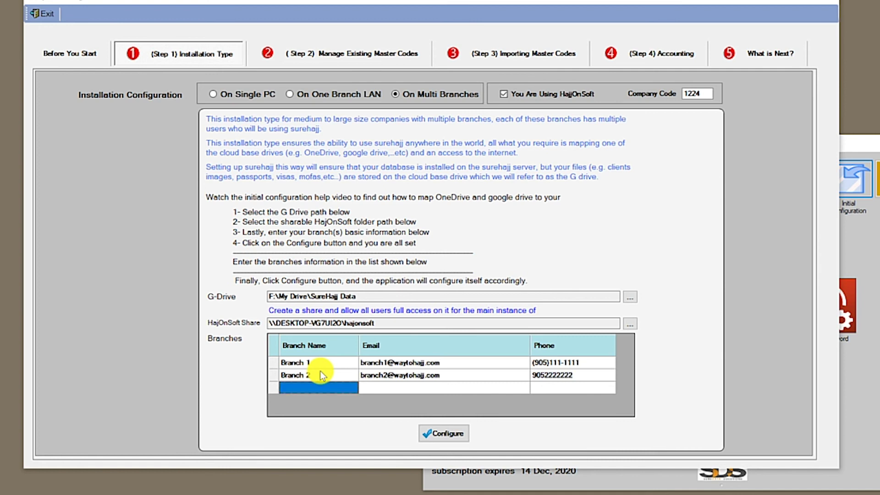
- Add Branch 3 with its e-mail and phone, then apply the multi-branch configuration
type("Branch 3")
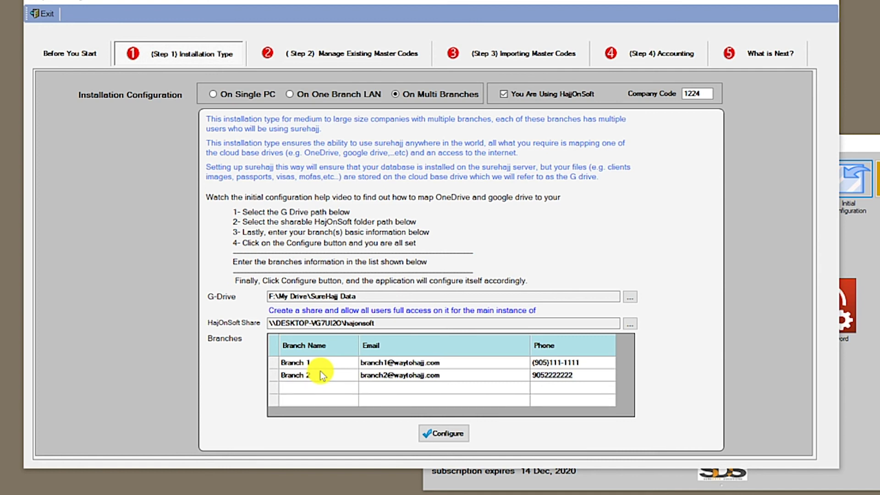
key("Tab")
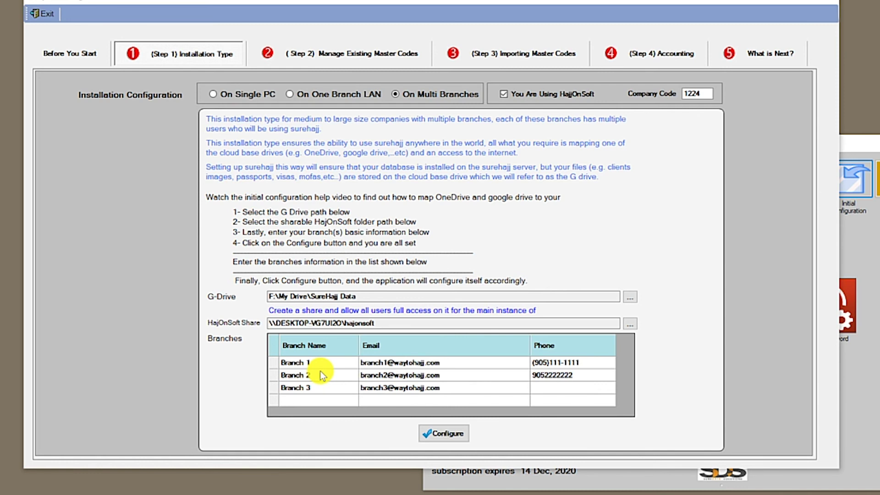
key("Tab")
type("905-333-3333")
left_click(456, 435)
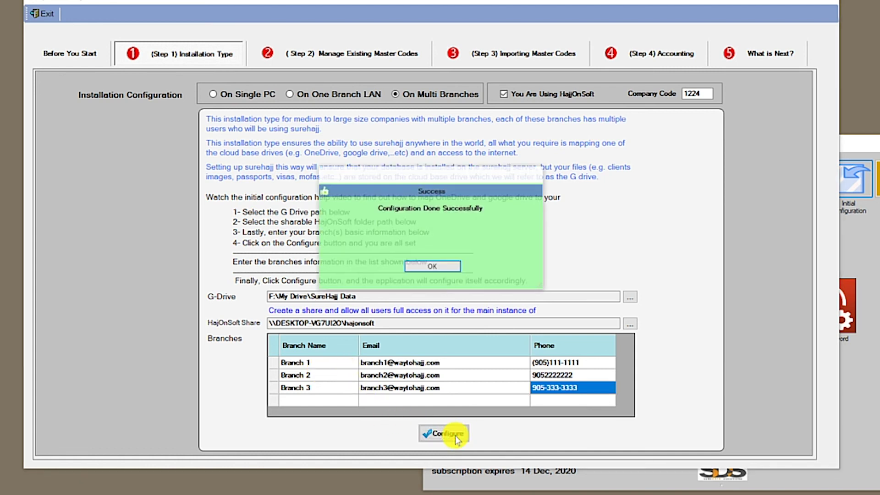
- Dismiss the success message and go to Step 2, Manage Existing Master Codes
left_click(430, 266)
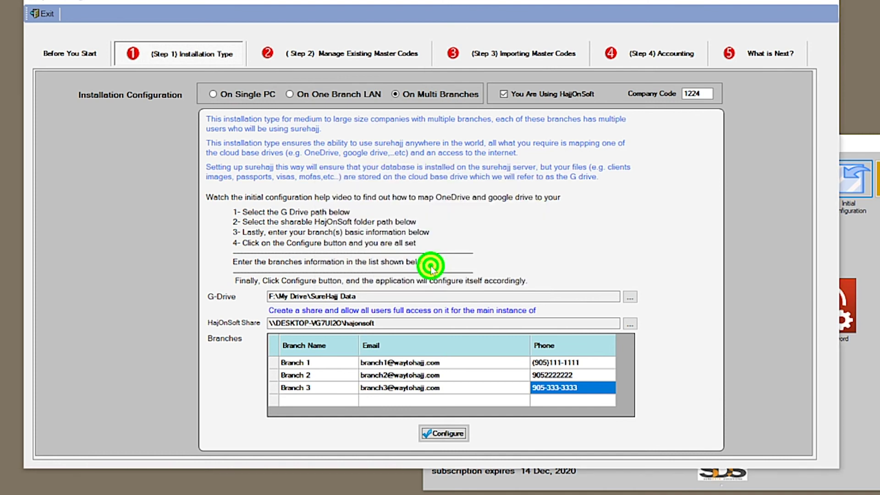
left_click(411, 57)
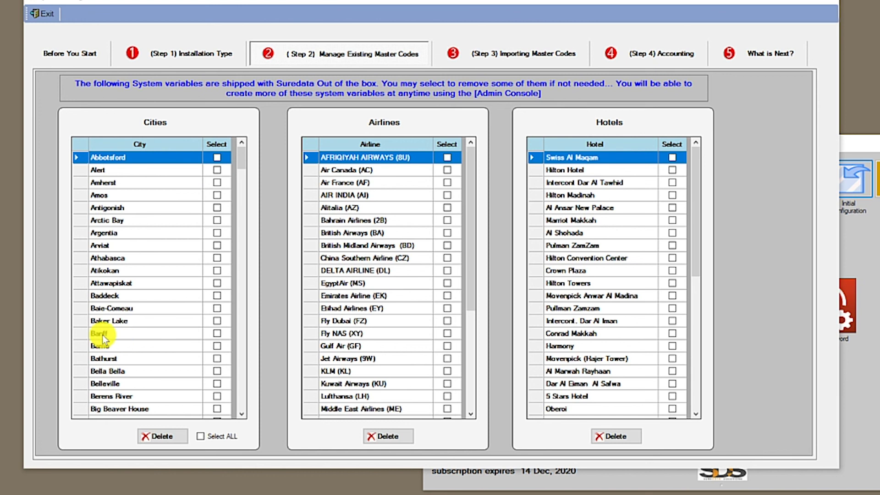
- Delete the Banff city from the Cities master codes
left_click(164, 334)
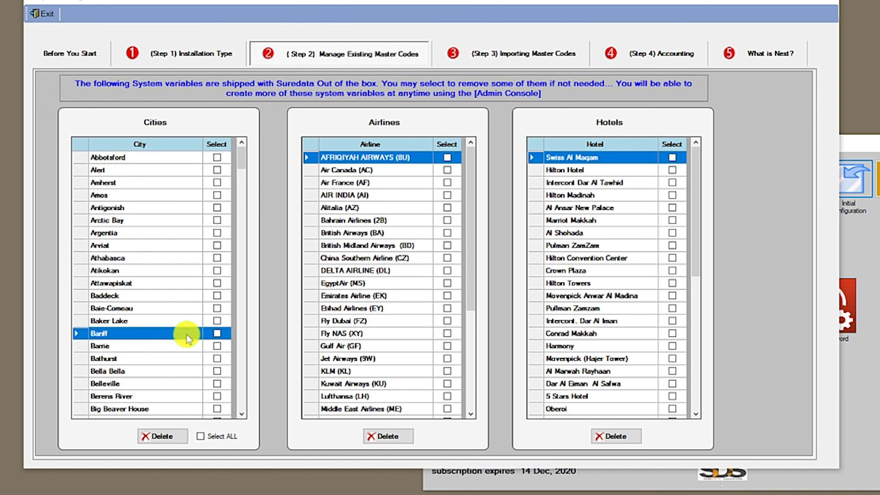
left_click(218, 334)
left_click(183, 320)
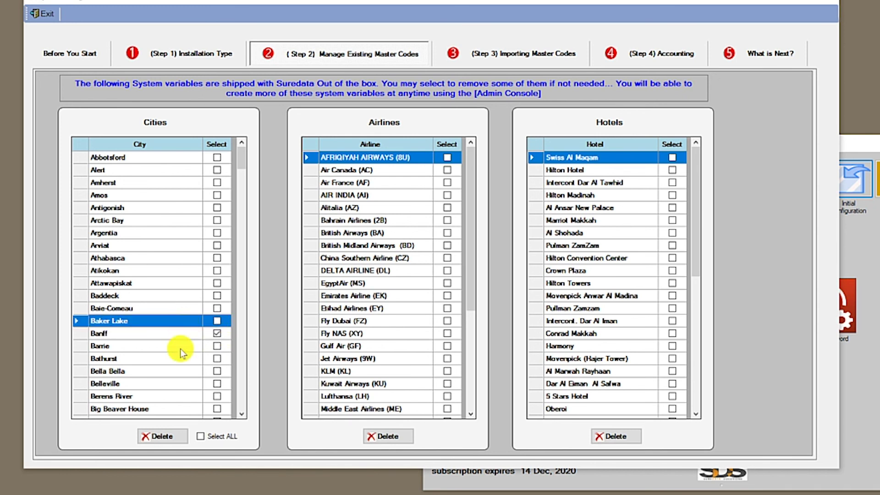
left_click(166, 439)
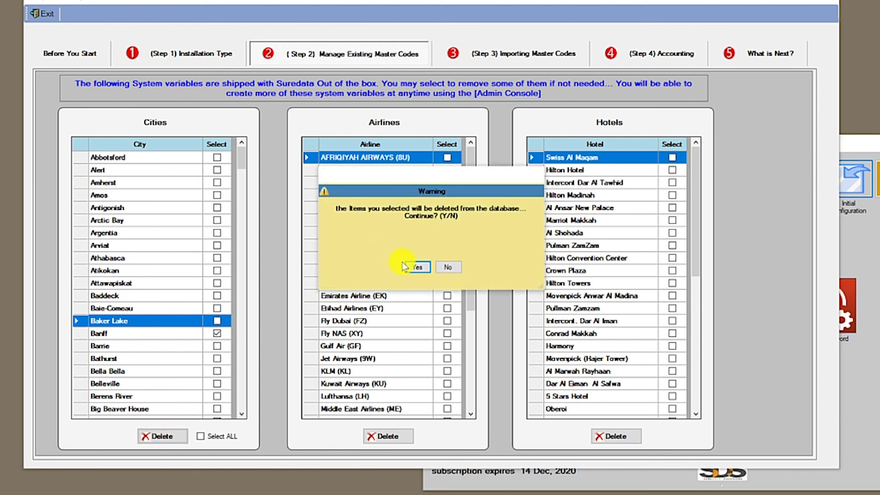
left_click(418, 268)
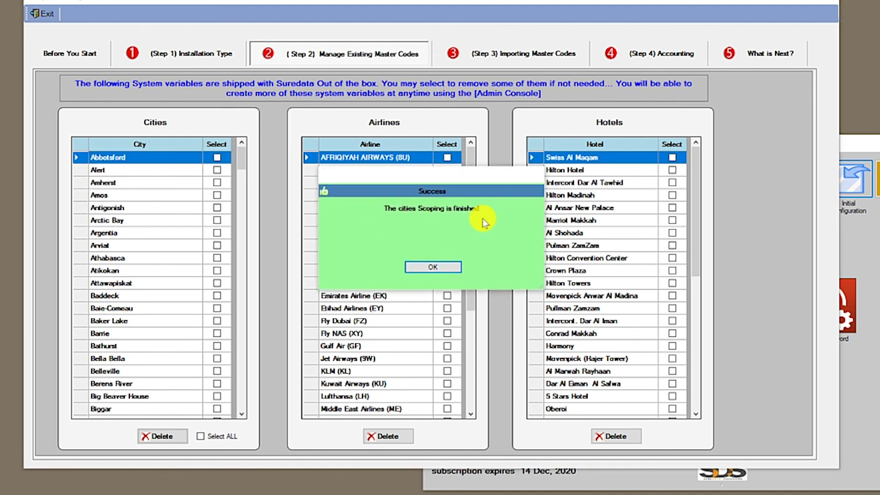
left_click(435, 268)
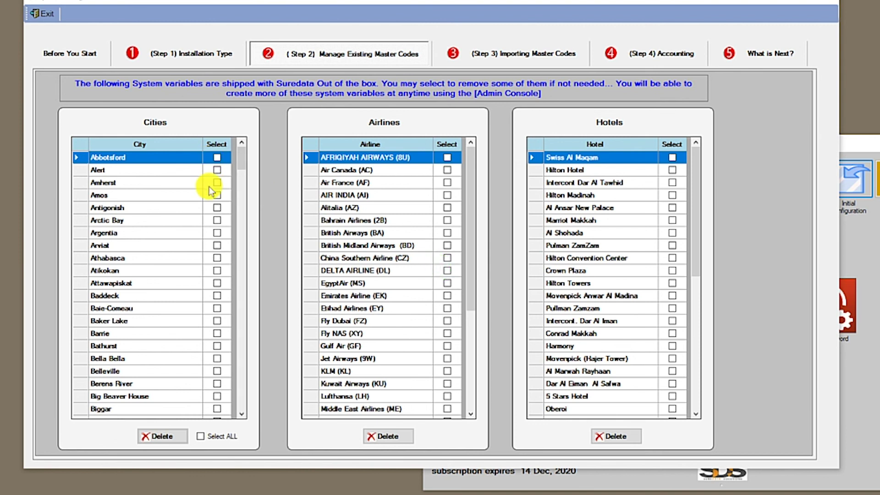
- Tick every city except Toronto and delete them all, confirming the warning
left_click(215, 436)
left_click(242, 162)
left_click_drag(241, 181, 227, 379)
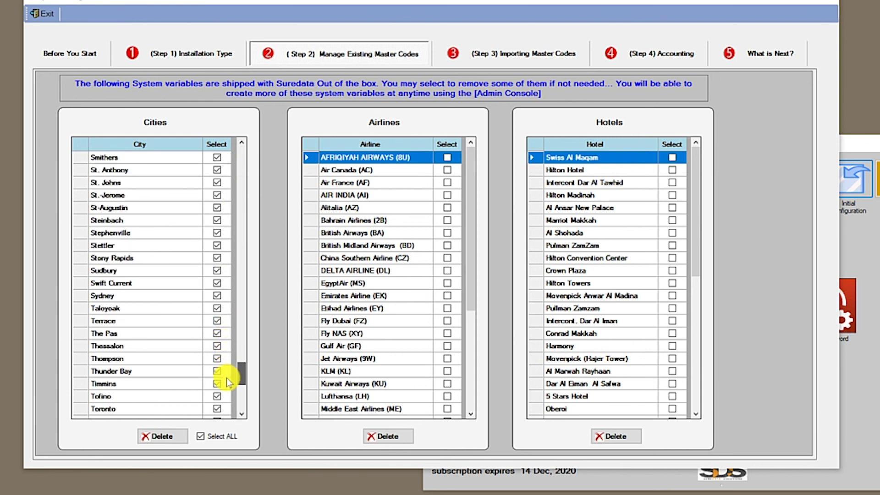
left_click(189, 397)
left_click(185, 409)
left_click(217, 409)
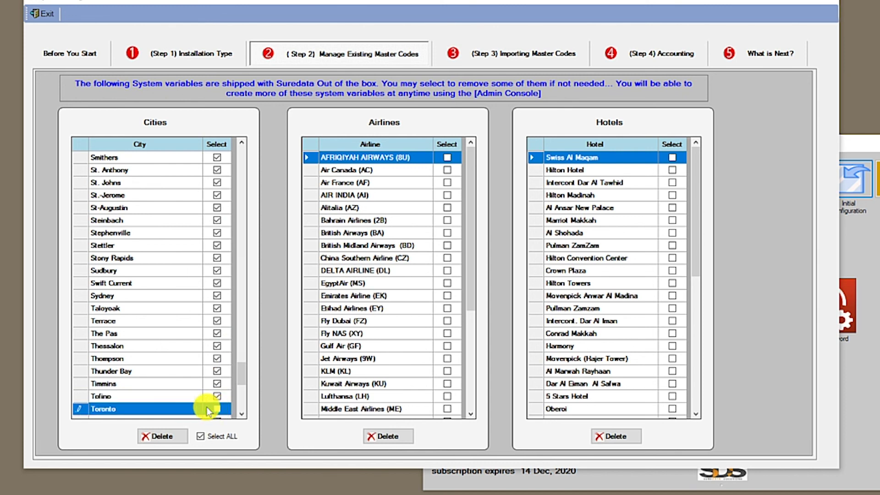
left_click(183, 396)
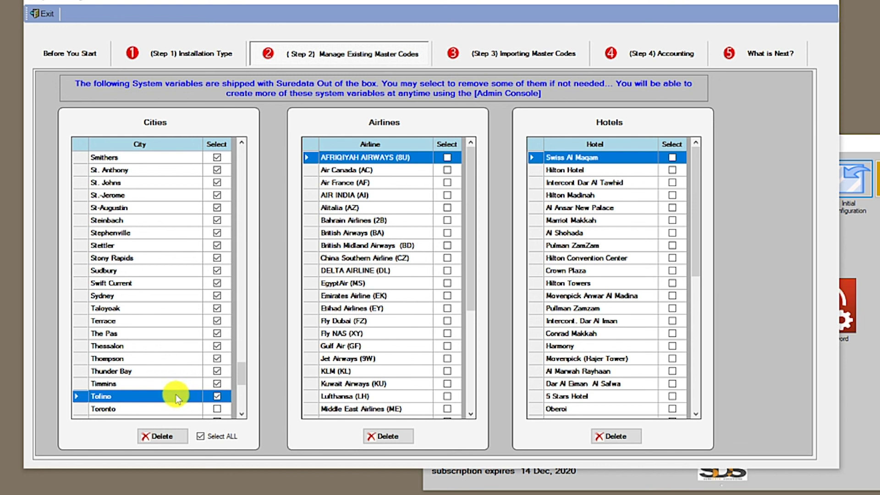
left_click(151, 441)
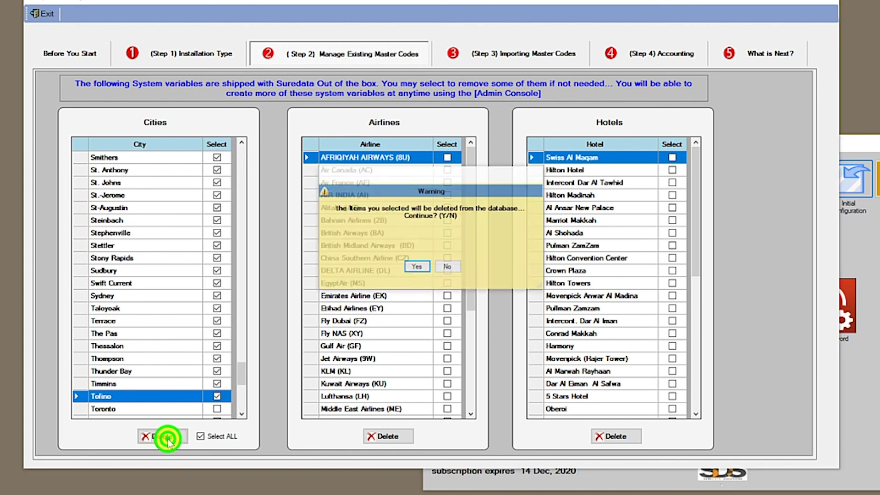
left_click(418, 267)
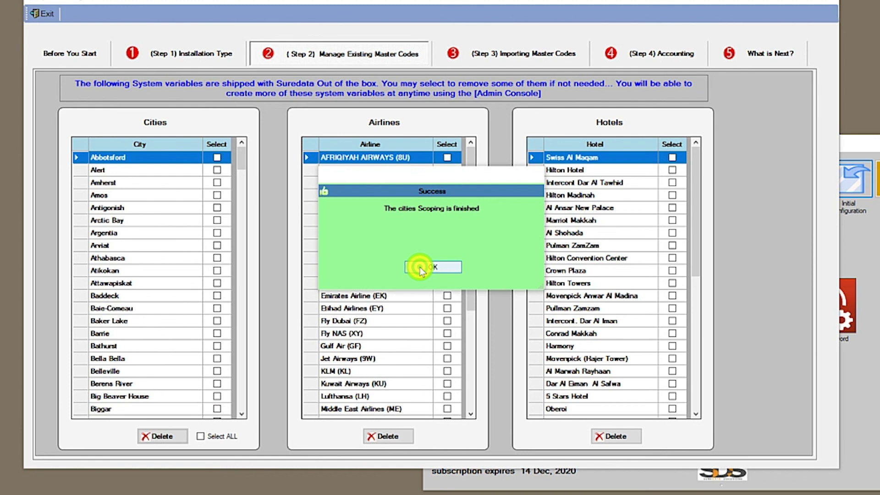
left_click(421, 268)
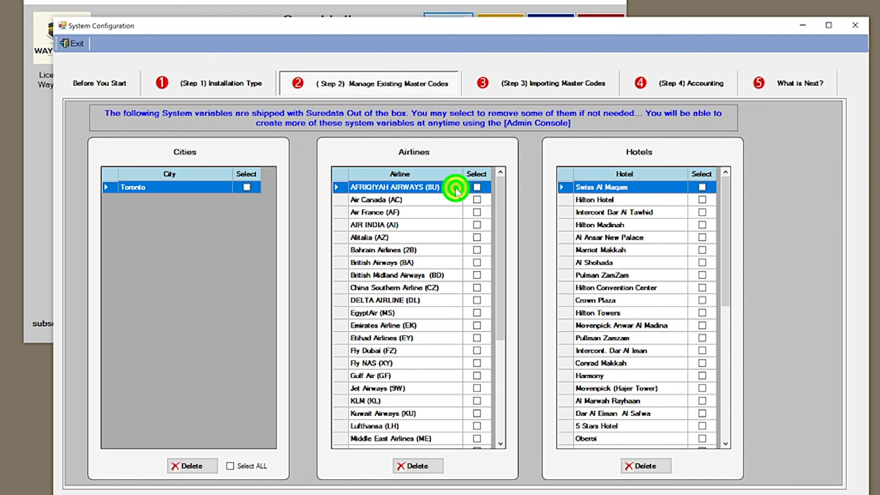
- Tick AFRIQIYAH AIRWAYS through Lufthansa for deletion, leaving Air Canada unticked
left_click(477, 187)
left_click(477, 212)
left_click(477, 225)
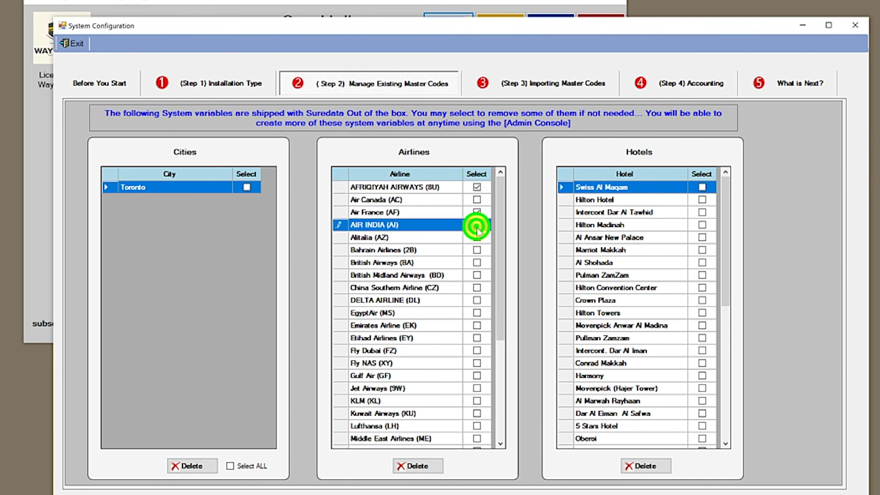
left_click(477, 237)
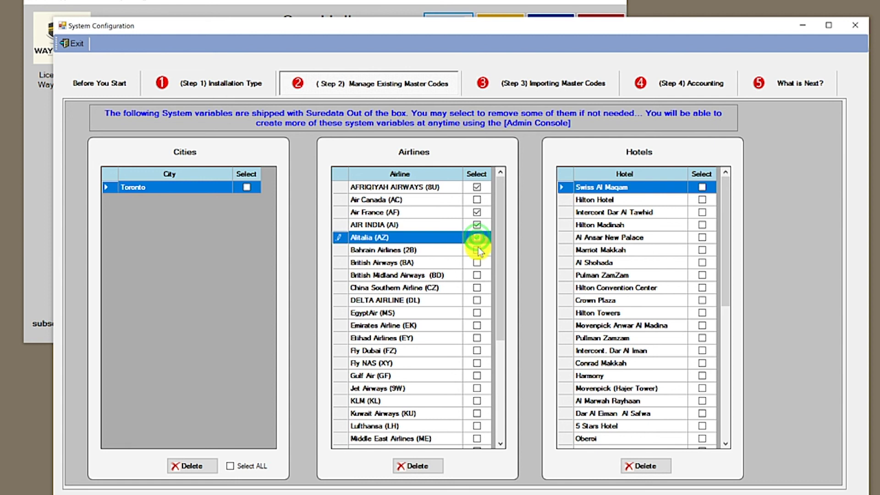
left_click(477, 249)
left_click(477, 275)
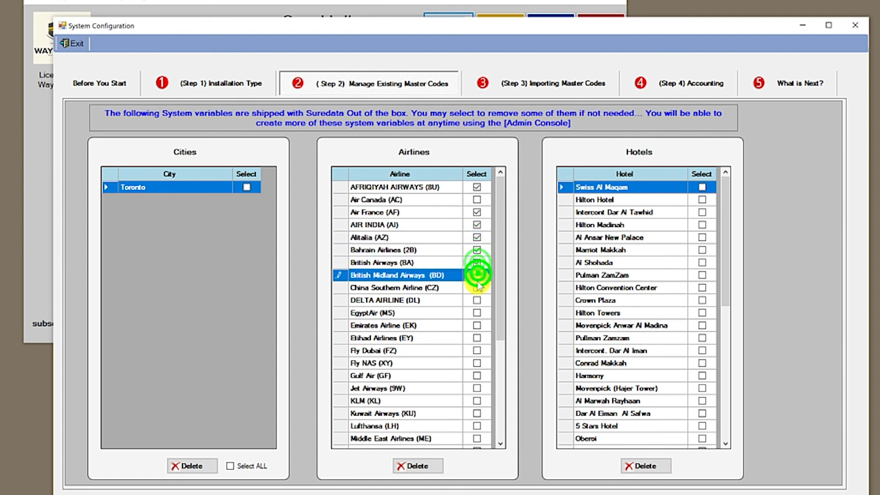
left_click(477, 287)
left_click(478, 300)
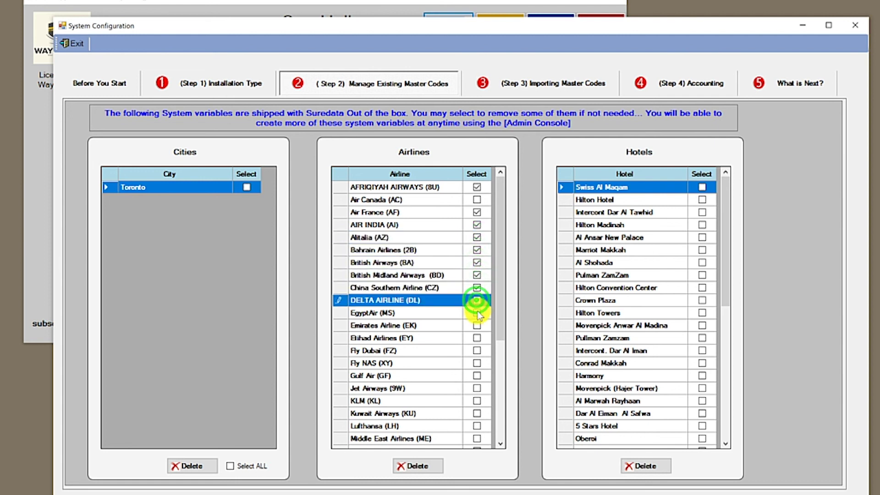
left_click(478, 313)
left_click(477, 325)
left_click(478, 338)
left_click(478, 350)
left_click(478, 363)
left_click(480, 376)
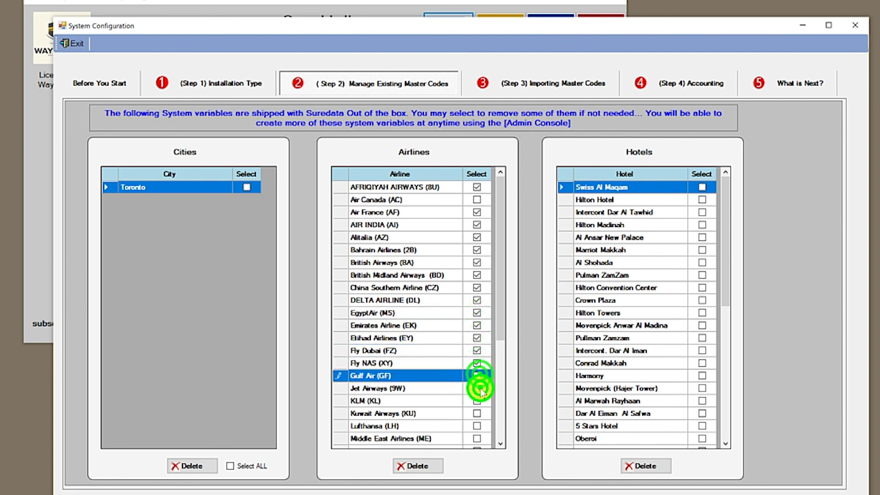
left_click(478, 388)
left_click(478, 401)
left_click(478, 413)
left_click(477, 426)
left_click(477, 439)
- Tick Middle East Airlines through Yemen Airways, skipping Saudi Airline, and delete all ticked airlines
left_click_drag(503, 304, 489, 428)
left_click(477, 288)
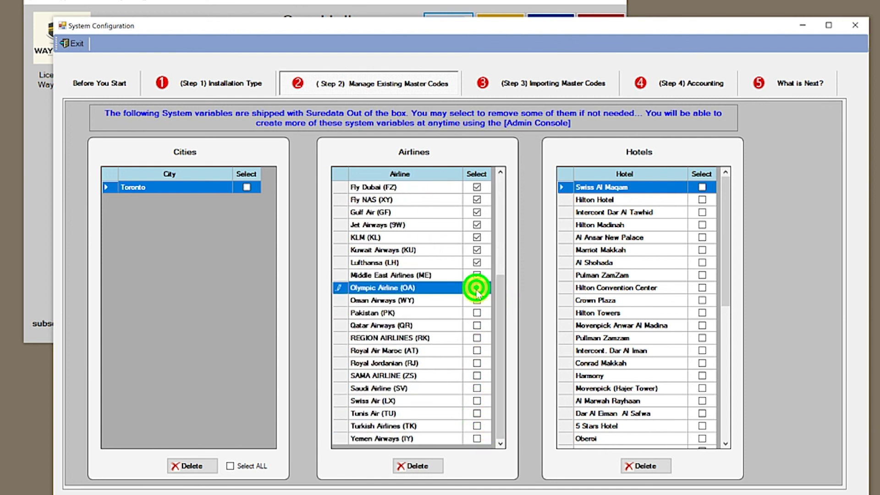
left_click(477, 300)
left_click(477, 313)
left_click(477, 326)
left_click(477, 338)
left_click(477, 350)
left_click(478, 363)
left_click(477, 376)
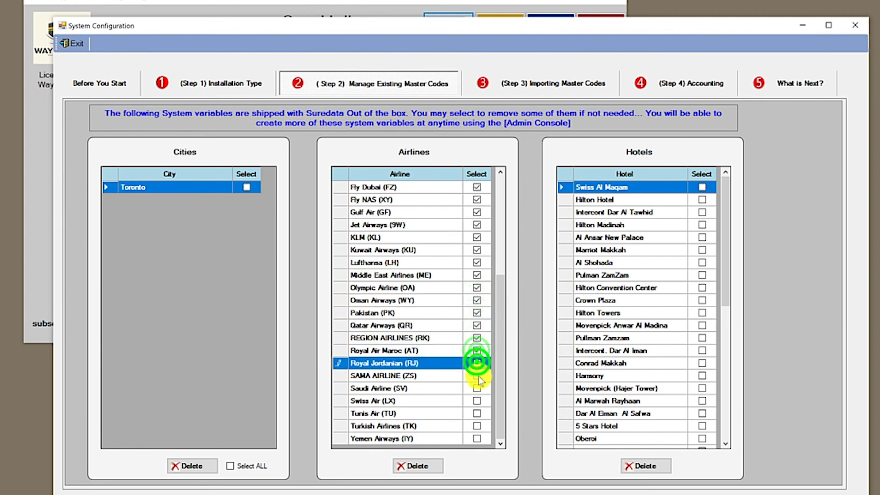
left_click(478, 398)
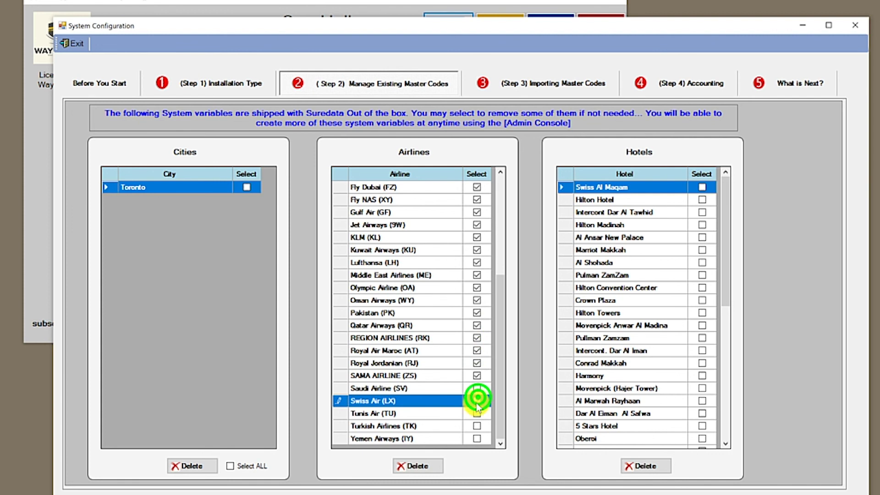
left_click(477, 413)
left_click(478, 425)
left_click(478, 439)
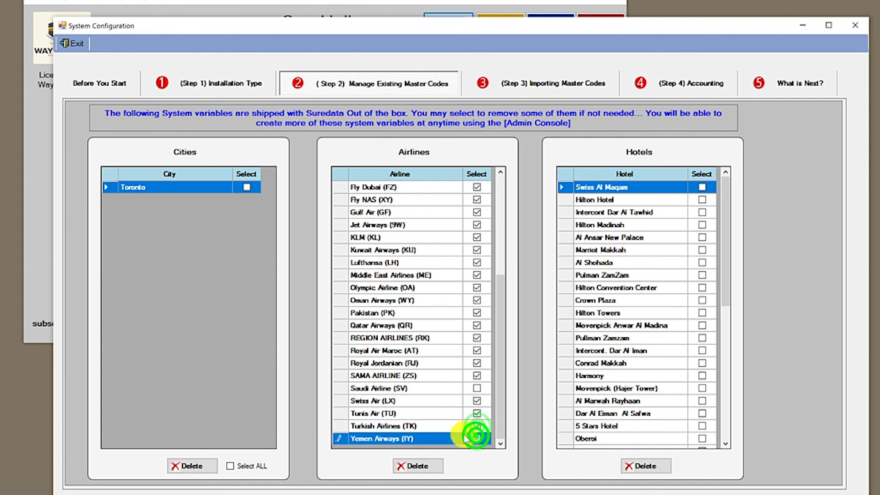
left_click(452, 425)
left_click(454, 390)
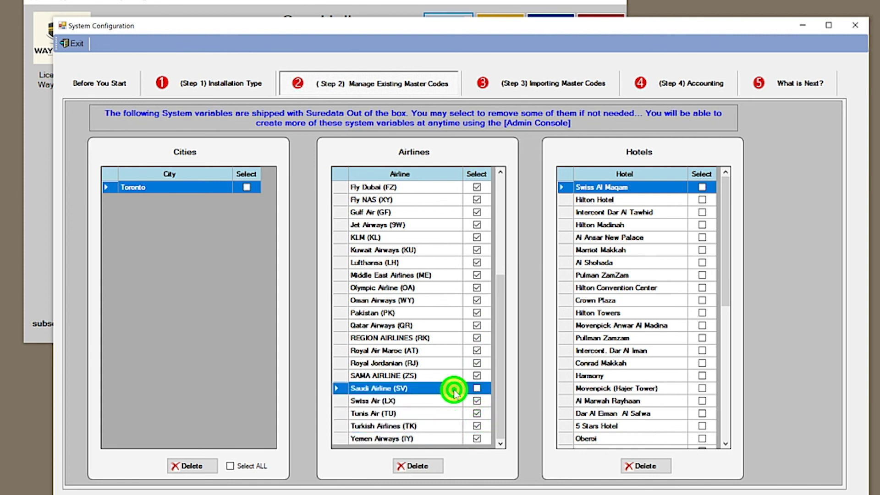
left_click(417, 467)
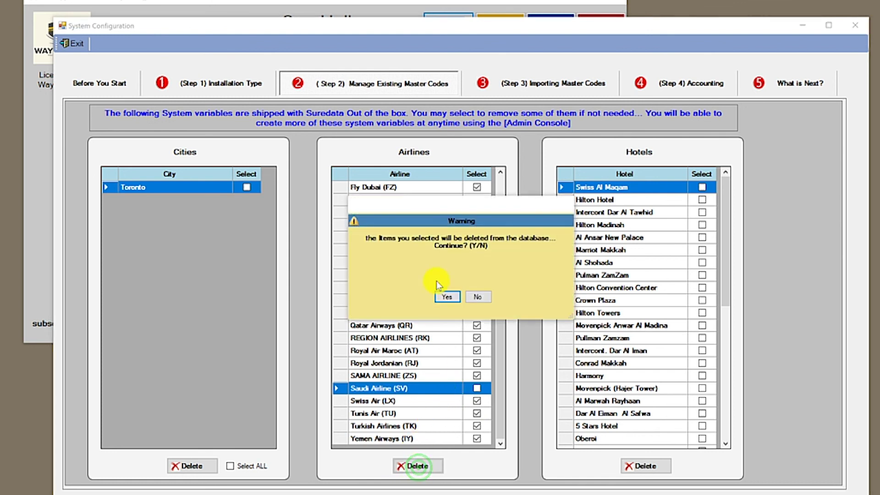
left_click(447, 298)
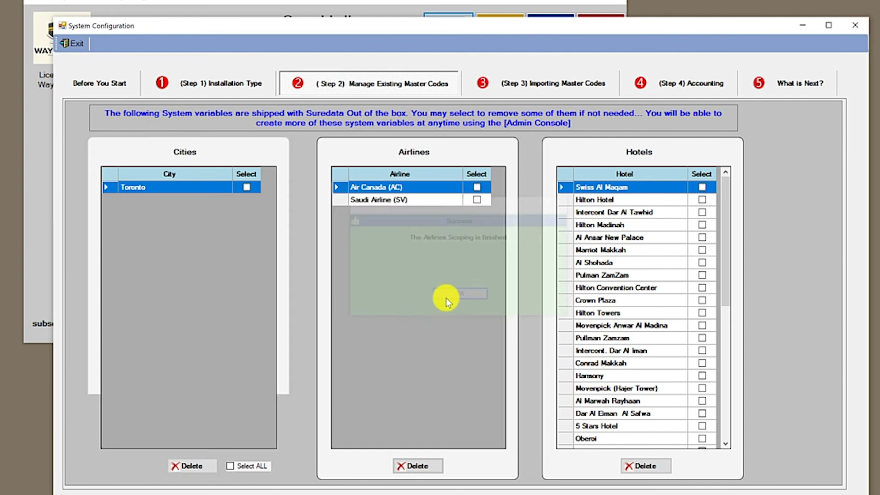
left_click(447, 298)
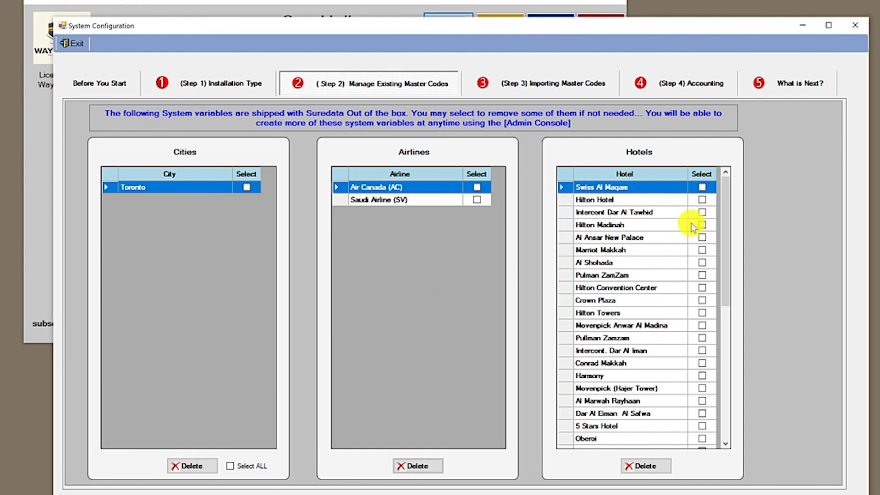
- Tick the first screen of hotels, Swiss Al Maqam through 5 Stars Hotel and Oberoi, for deletion
left_click(702, 187)
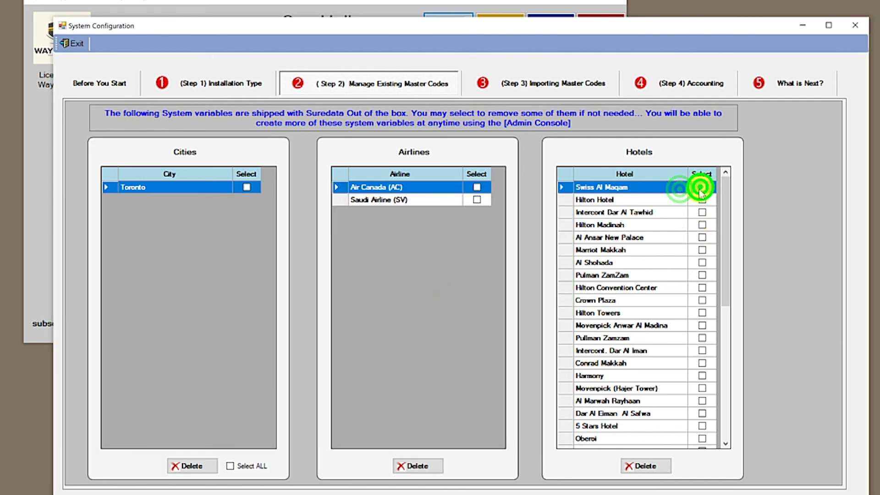
left_click(702, 199)
left_click(702, 213)
left_click(702, 225)
left_click(702, 237)
left_click(702, 250)
left_click(702, 262)
left_click(702, 275)
left_click(702, 287)
left_click(702, 301)
left_click(703, 313)
left_click(703, 325)
left_click(703, 338)
left_click(703, 351)
left_click(704, 338)
left_click(705, 361)
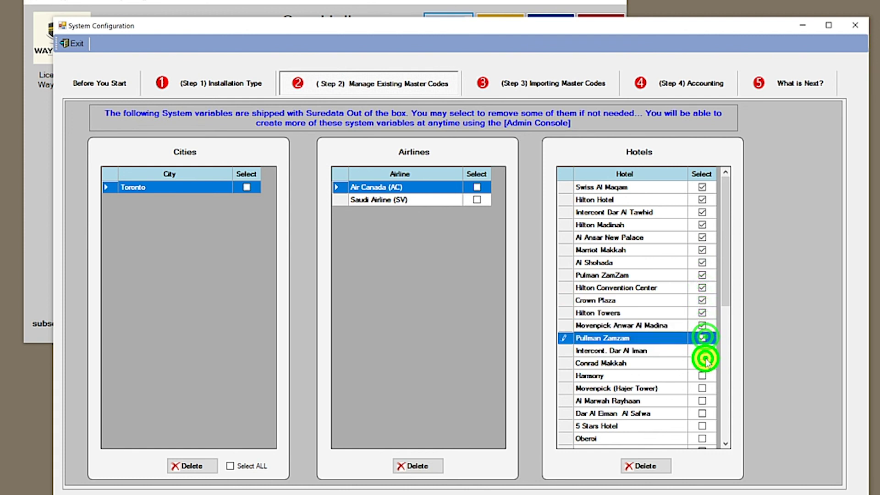
left_click(704, 364)
left_click(703, 375)
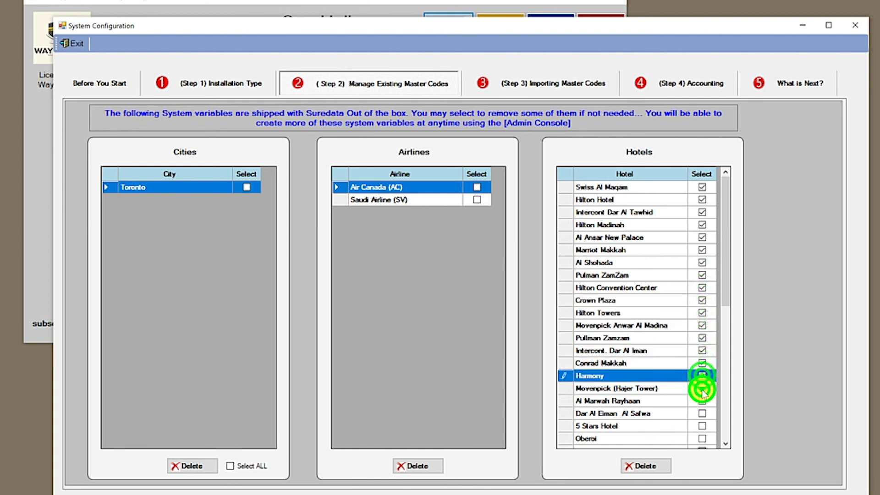
left_click(703, 389)
left_click(703, 402)
left_click(703, 414)
left_click(703, 426)
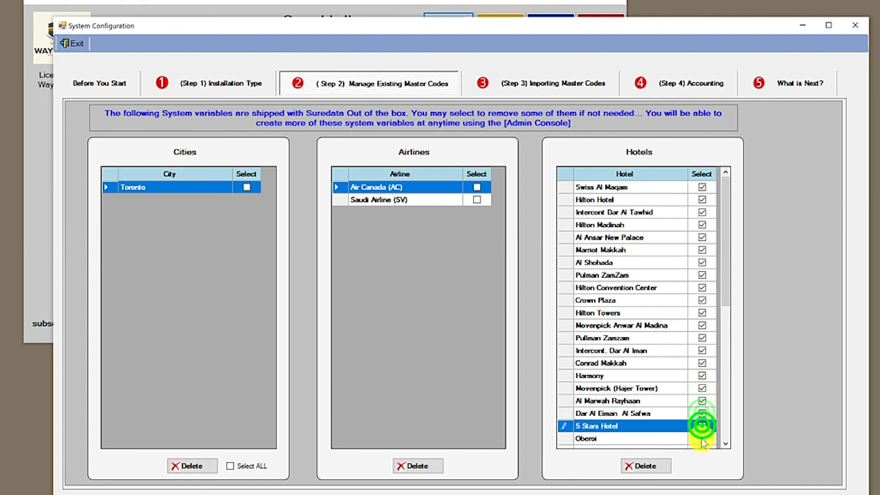
left_click(702, 439)
left_click(727, 303)
- Tick the next hotels, Radison Blue through Red Sea Hotel and Holiday Villa
scroll(723, 392, "down", 5)
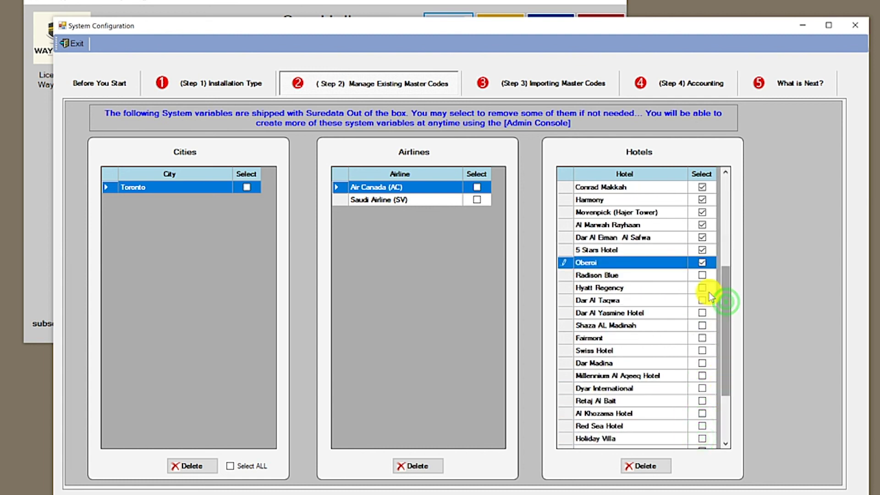
left_click(702, 275)
left_click(702, 287)
left_click(702, 300)
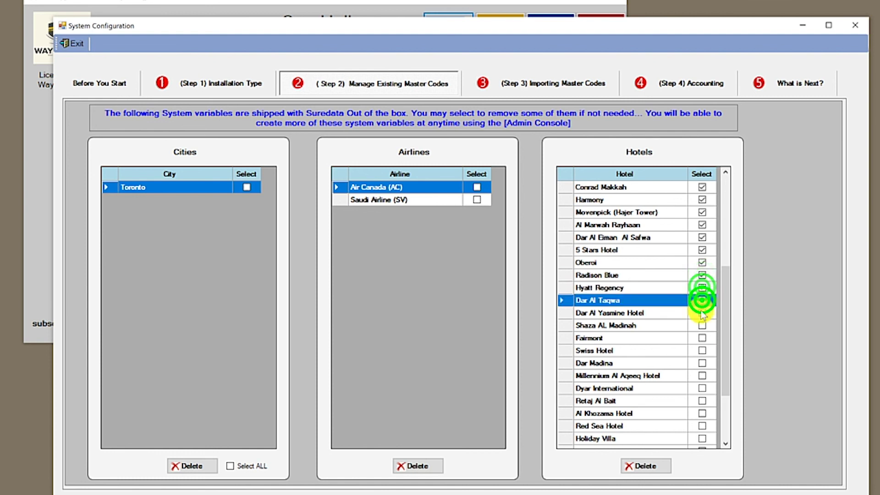
left_click(702, 312)
left_click(702, 325)
left_click(704, 339)
left_click(703, 351)
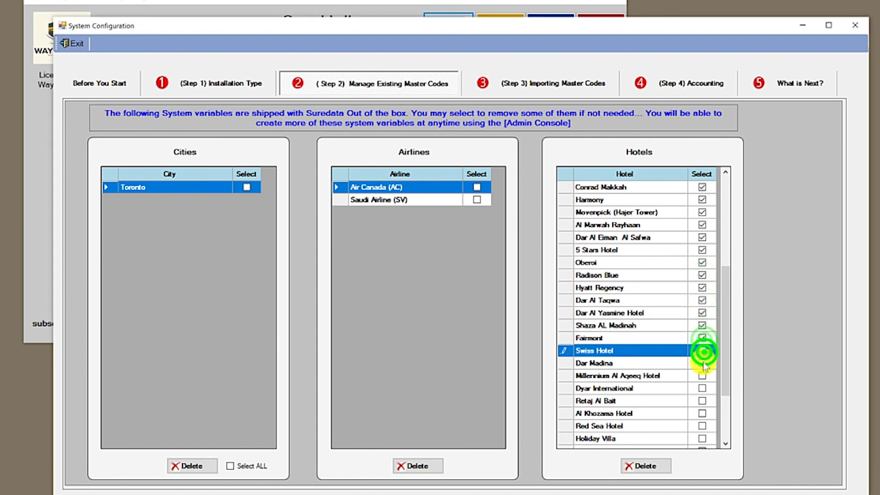
left_click(703, 364)
left_click(704, 377)
left_click(703, 389)
left_click(702, 401)
left_click(703, 414)
left_click(702, 426)
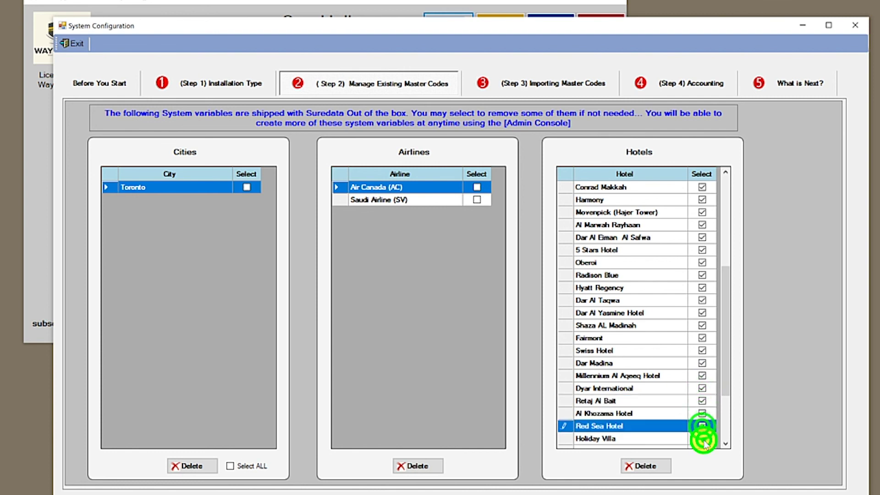
left_click(702, 439)
left_click(726, 389)
- Tick the last hotels, Western Madina Hotel through Mona ElKareem, and delete all ticked hotels
scroll(727, 401, "down", 3)
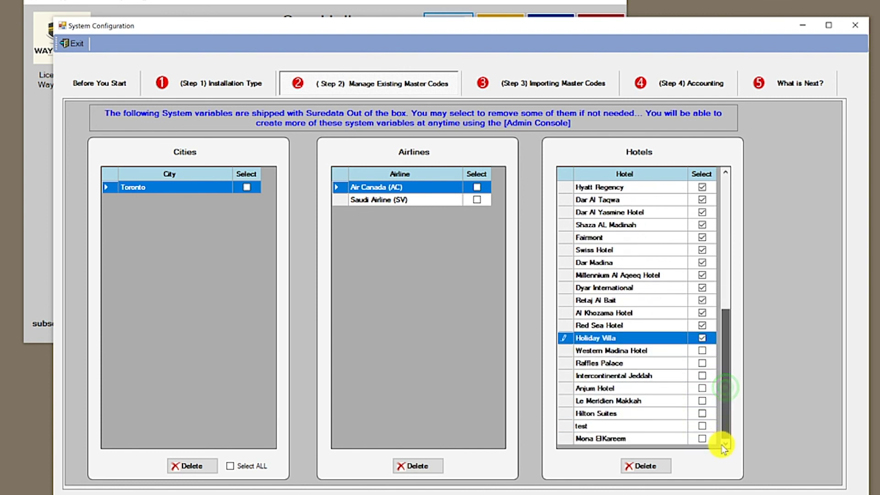
left_click(701, 350)
left_click(702, 362)
left_click(702, 375)
left_click(702, 388)
left_click(702, 400)
left_click(702, 413)
left_click(702, 426)
left_click(702, 438)
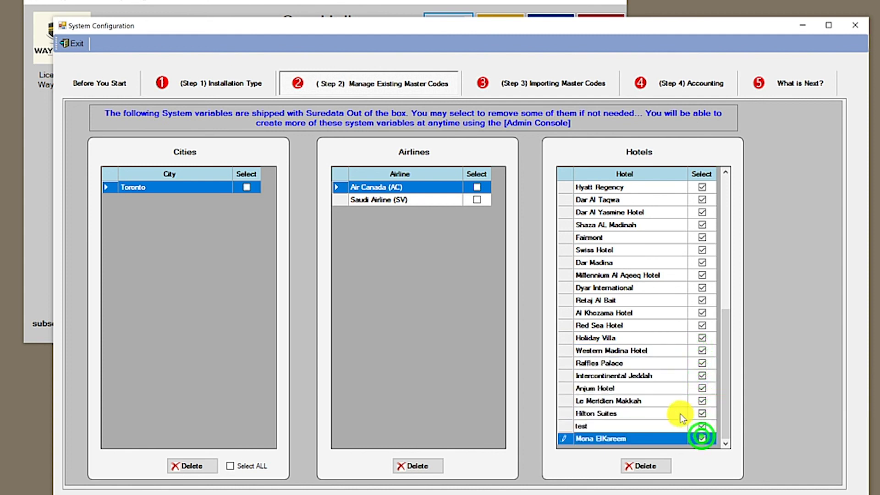
left_click(677, 414)
left_click(654, 465)
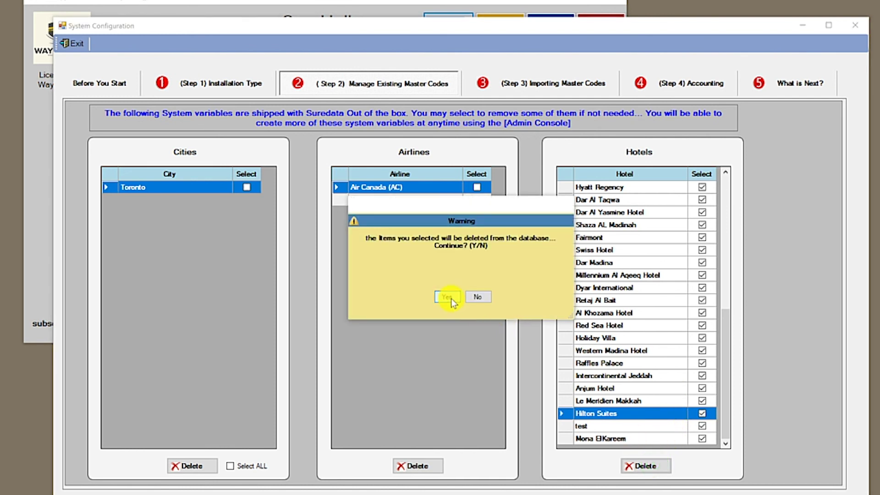
left_click(451, 298)
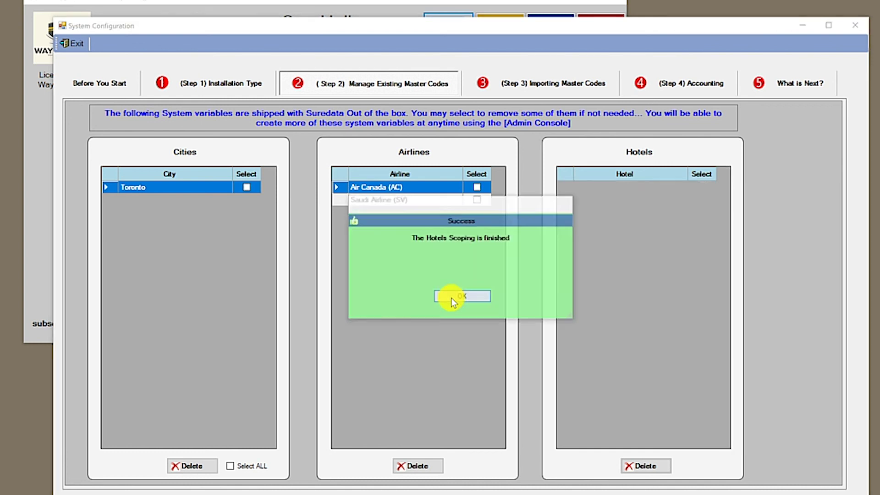
left_click(451, 298)
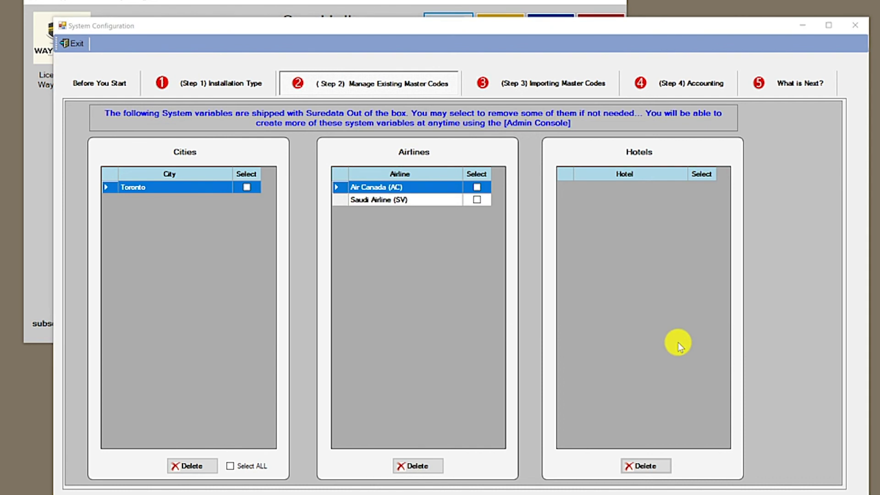